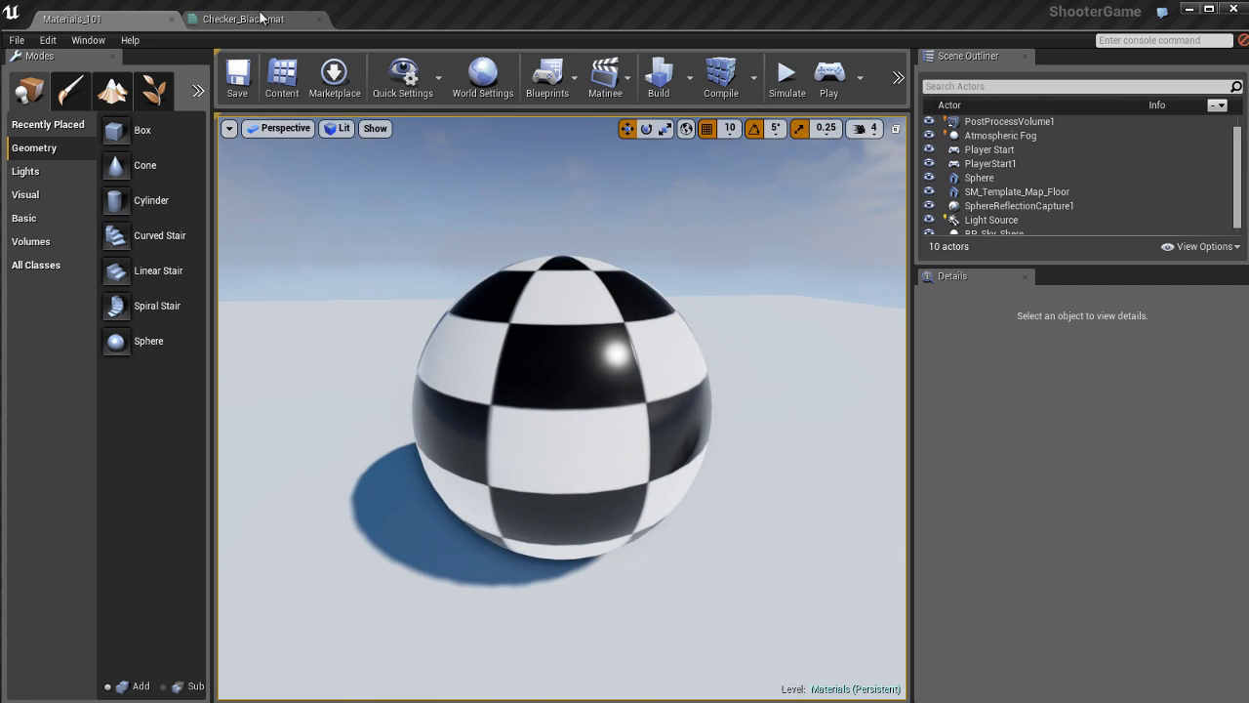
# Step: Set the Checker_Black_mat material's blend mode to Translucent and check the sphere in the level
pyautogui.click(249, 19)
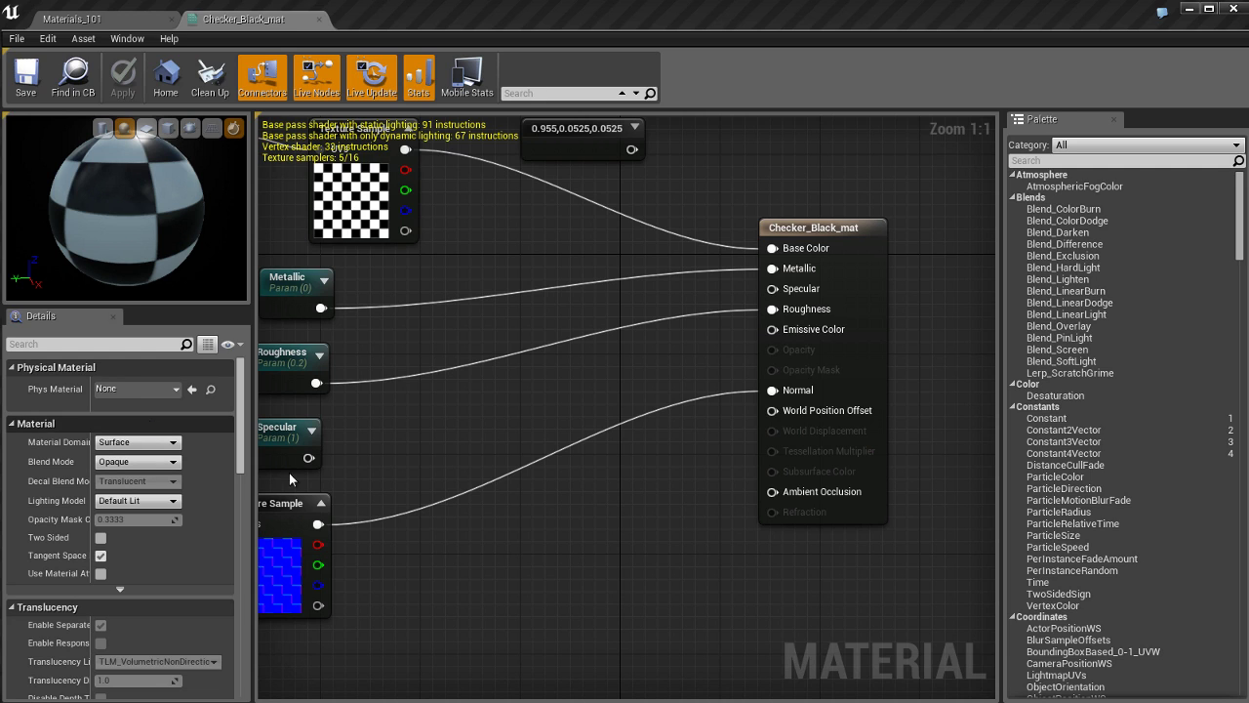
pyautogui.click(816, 273)
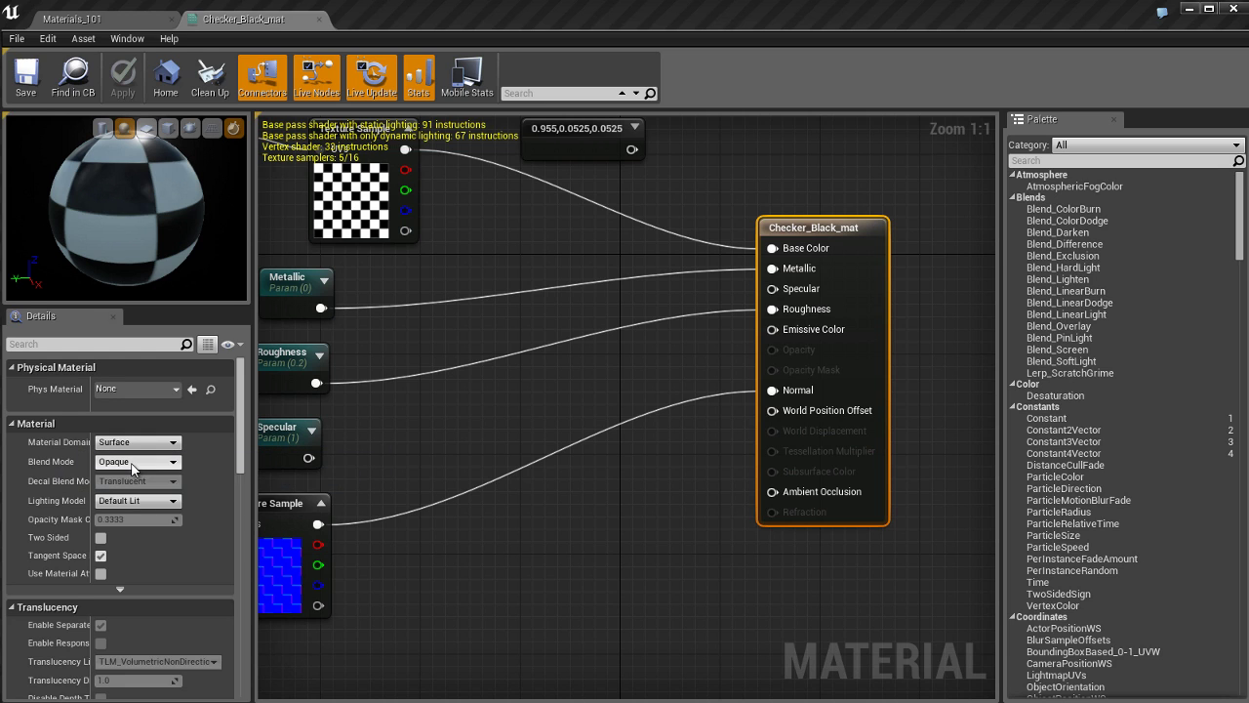
pyautogui.click(175, 463)
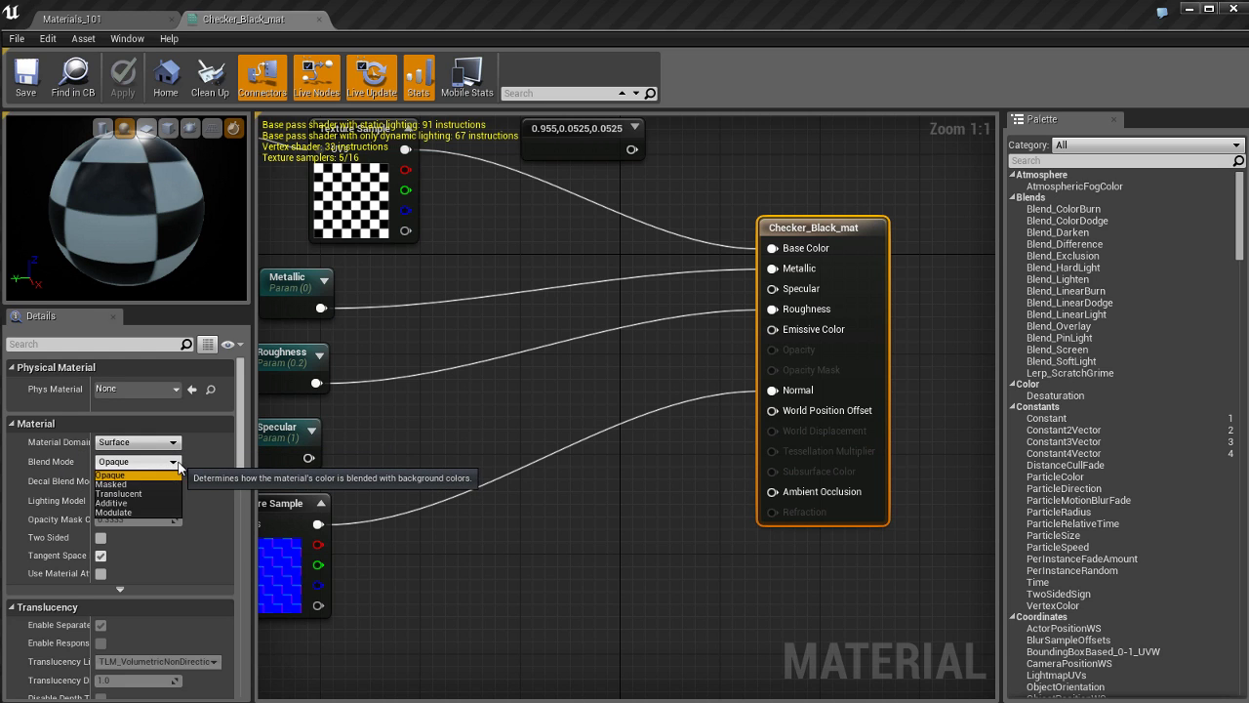
pyautogui.click(131, 495)
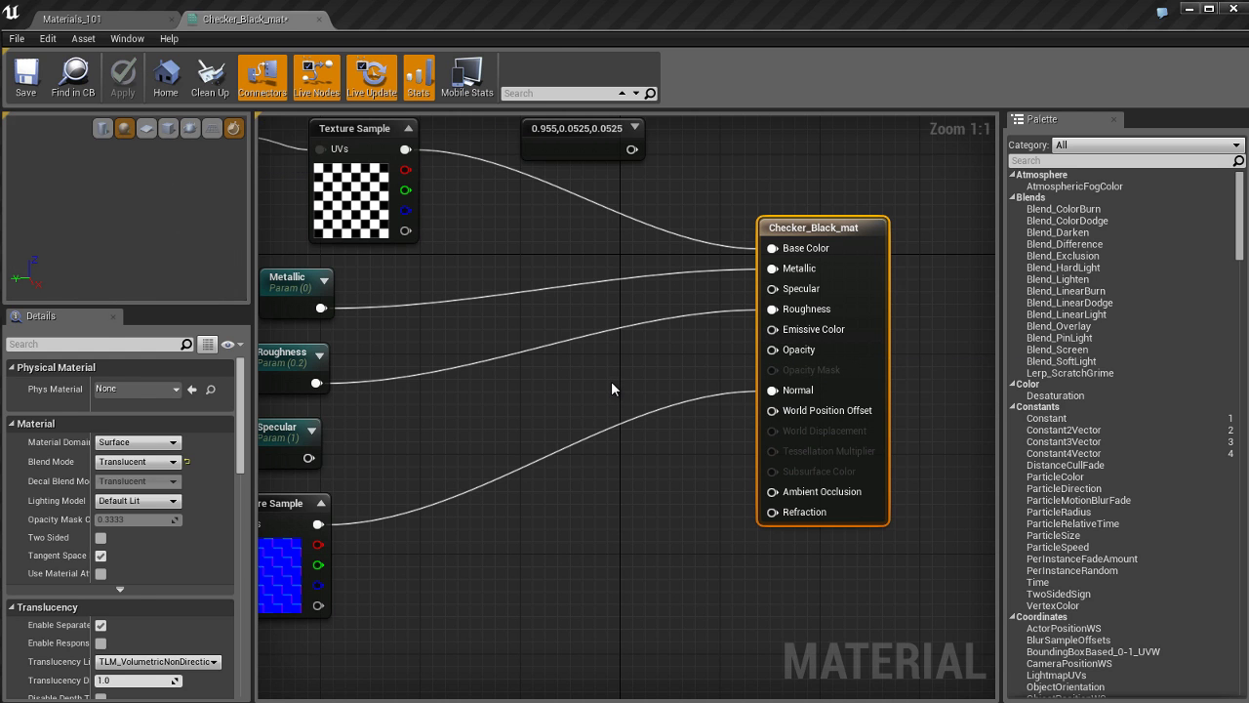
pyautogui.click(123, 24)
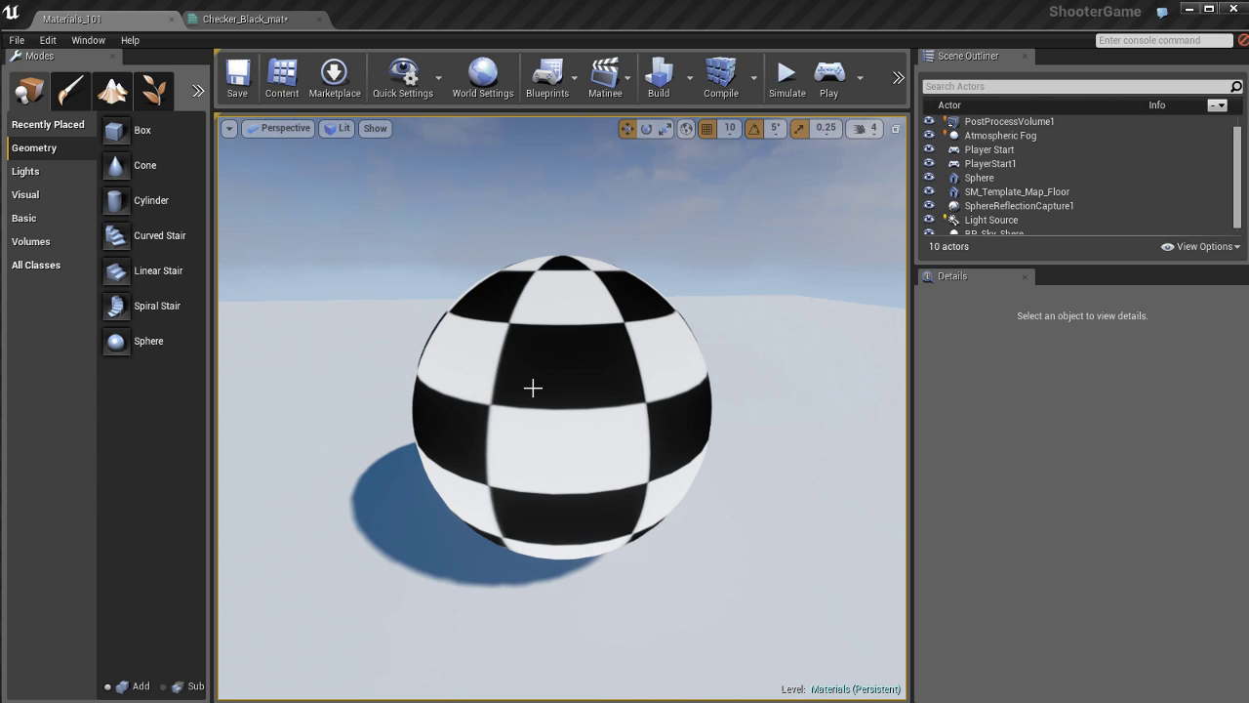
pyautogui.click(244, 18)
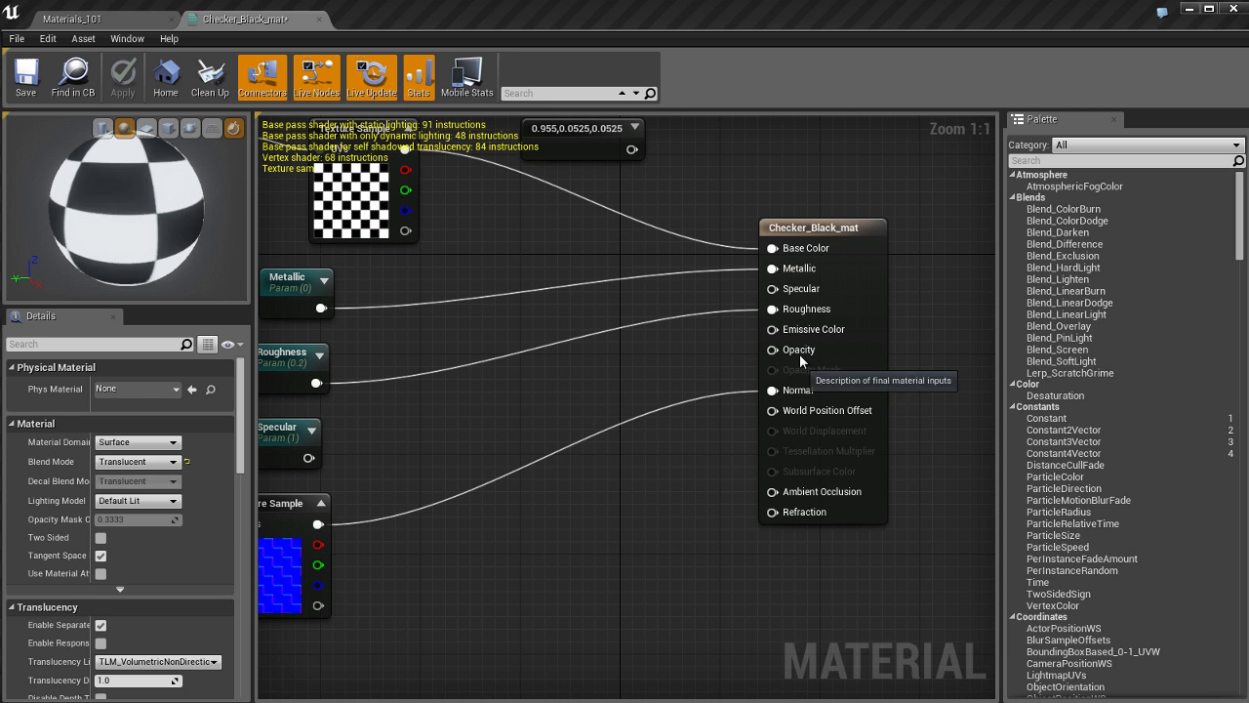
# Step: Move the "Opacity stuff" comment group with its nodes over beside the main material network, below the Roughness parameter
pyautogui.moveTo(556, 549); pyautogui.dragTo(695, 554, button='right')
pyautogui.scroll(-2, 694, 554)
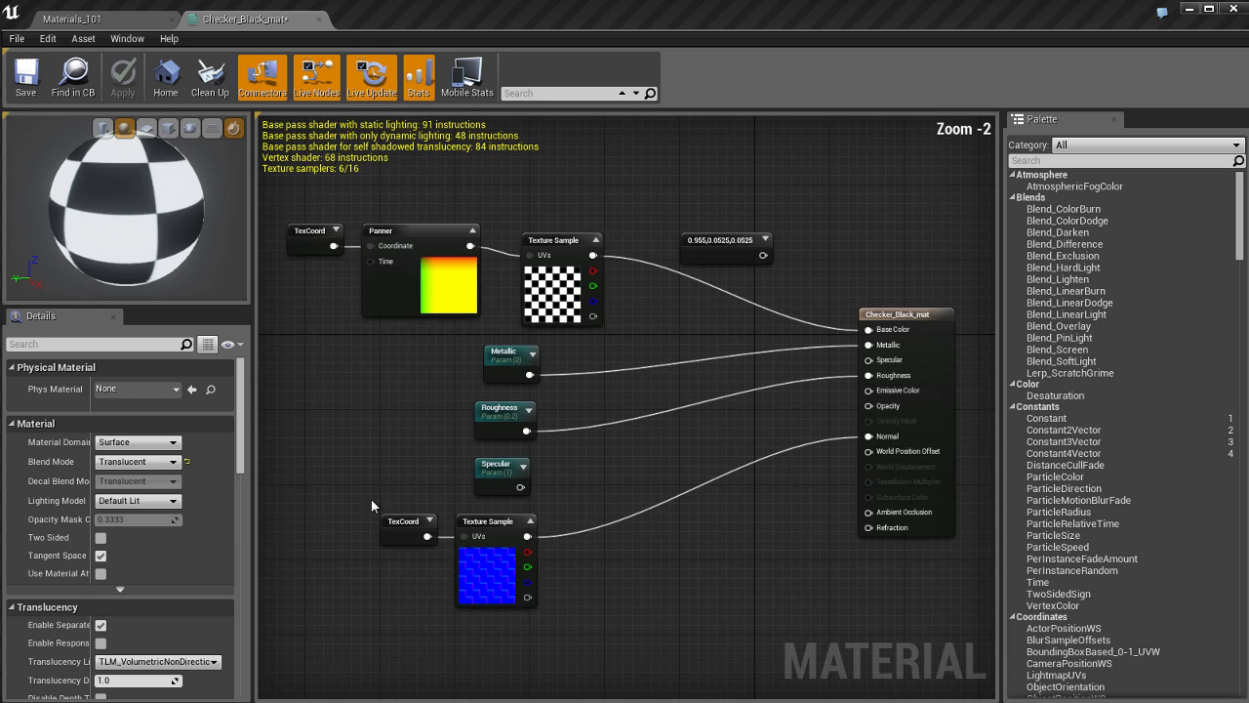
pyautogui.moveTo(371, 498); pyautogui.dragTo(553, 484, button='right')
pyautogui.scroll(-2, 553, 484)
pyautogui.moveTo(399, 532); pyautogui.dragTo(547, 527, button='right')
pyautogui.moveTo(288, 415); pyautogui.dragTo(725, 438)
pyautogui.moveTo(786, 387); pyautogui.dragTo(474, 373, button='right')
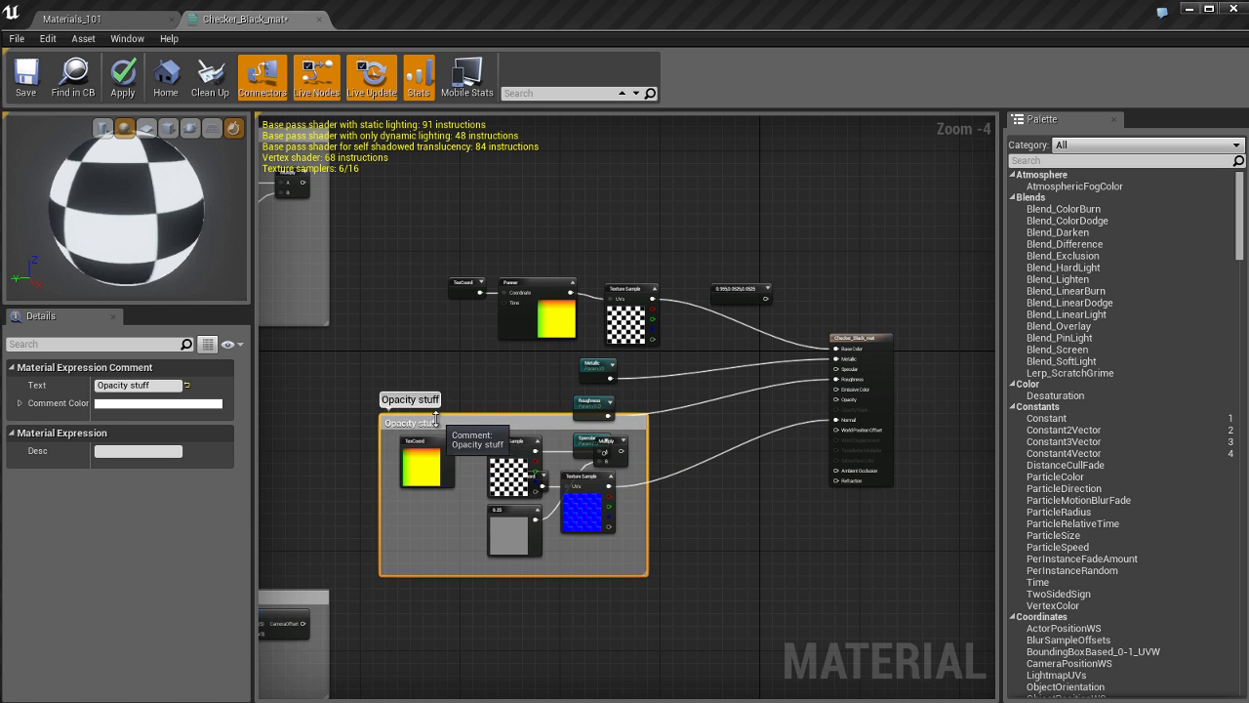
pyautogui.moveTo(439, 423); pyautogui.dragTo(465, 481)
# Step: Move the Specular parameter and the normal map's Texture Sample and TexCoord nodes out of the Opacity stuff group
pyautogui.scroll(4, 534, 456)
pyautogui.moveTo(606, 446); pyautogui.dragTo(500, 353, button='right')
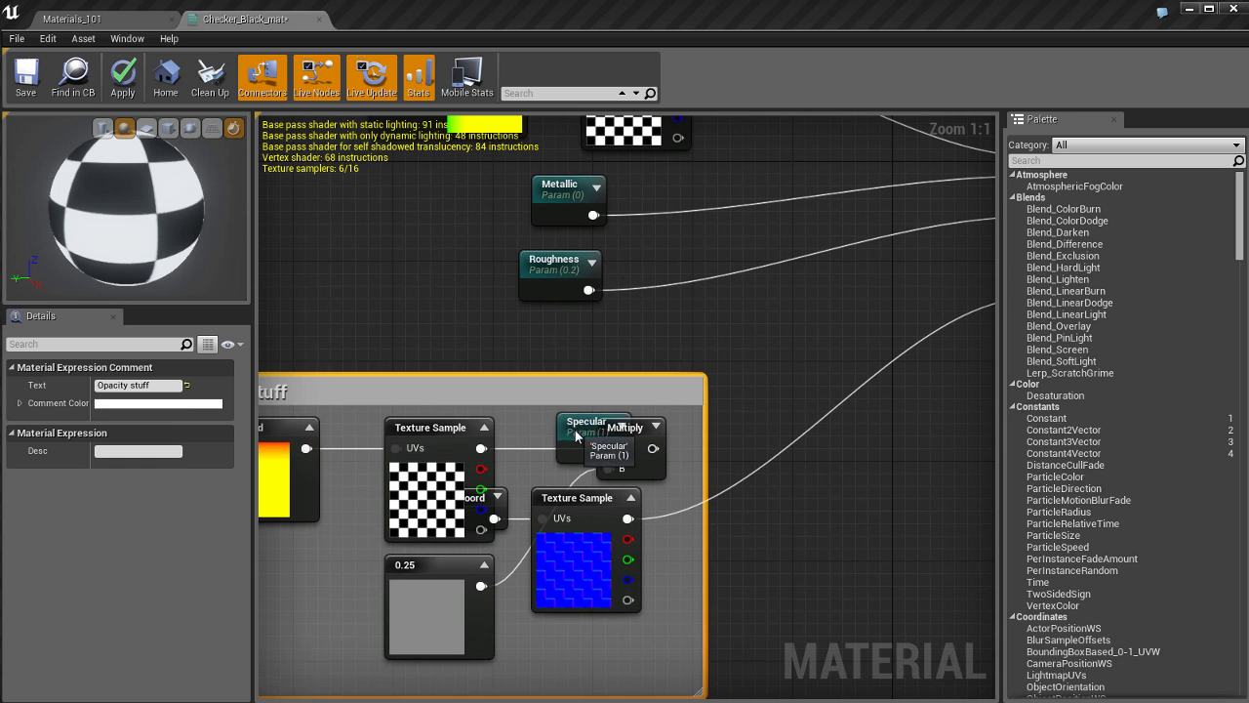
pyautogui.moveTo(574, 429); pyautogui.dragTo(549, 334)
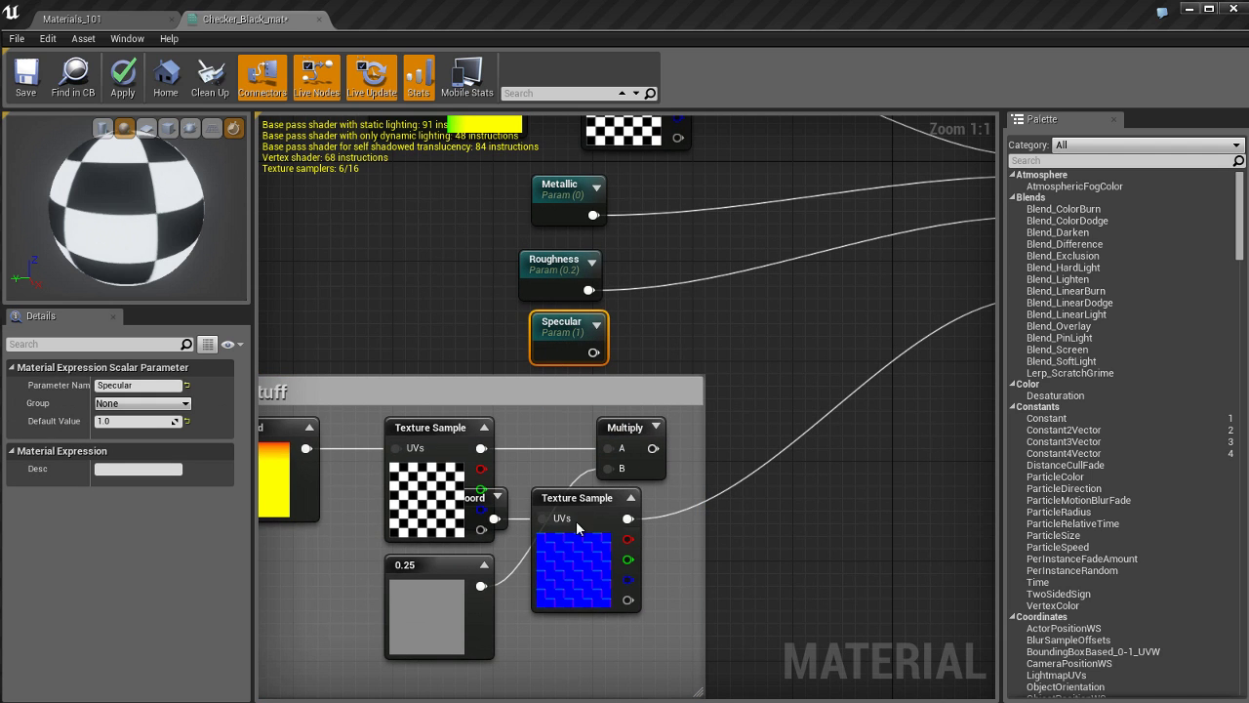
pyautogui.scroll(-1, 510, 436)
pyautogui.moveTo(726, 606); pyautogui.dragTo(862, 485, button='right')
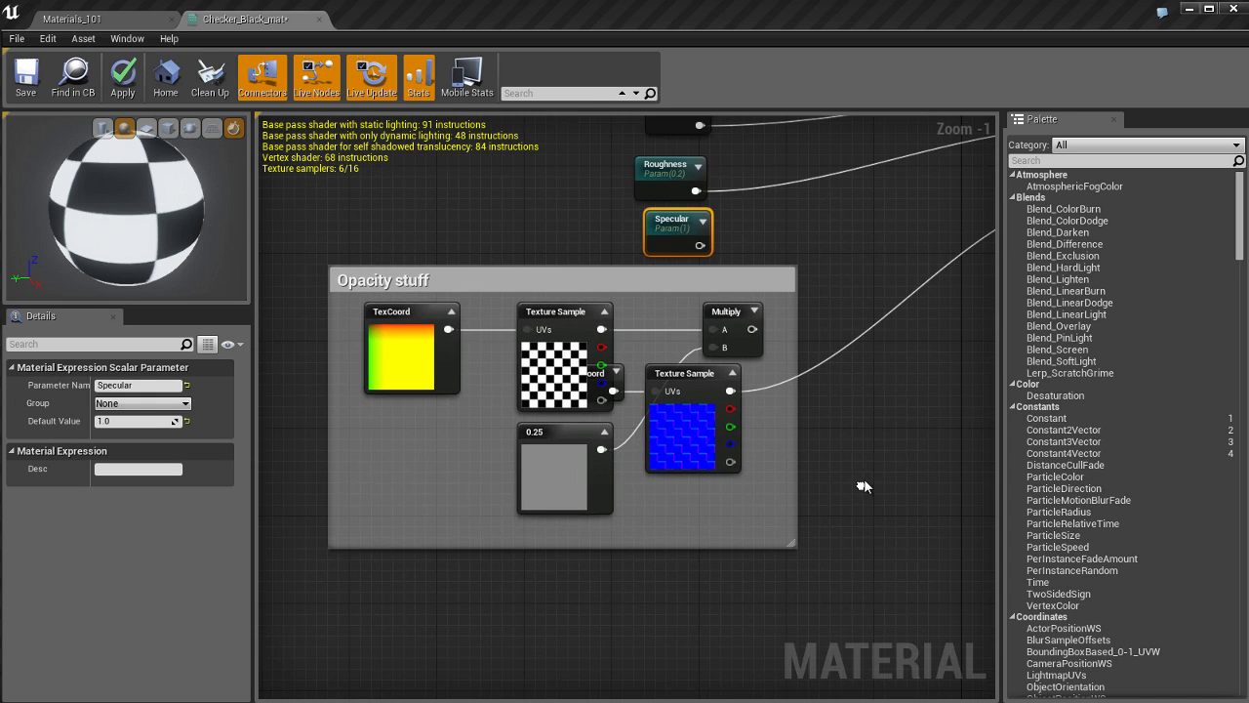
pyautogui.moveTo(660, 420); pyautogui.dragTo(853, 403)
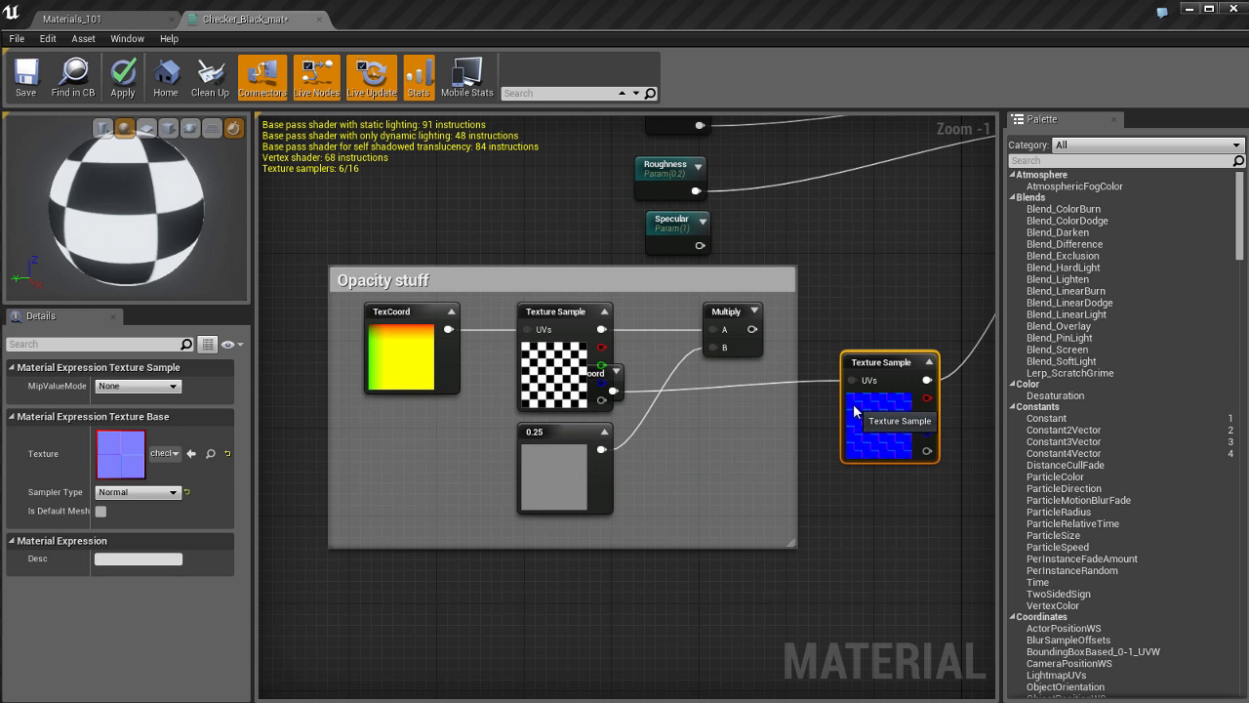
pyautogui.moveTo(613, 378); pyautogui.dragTo(884, 321)
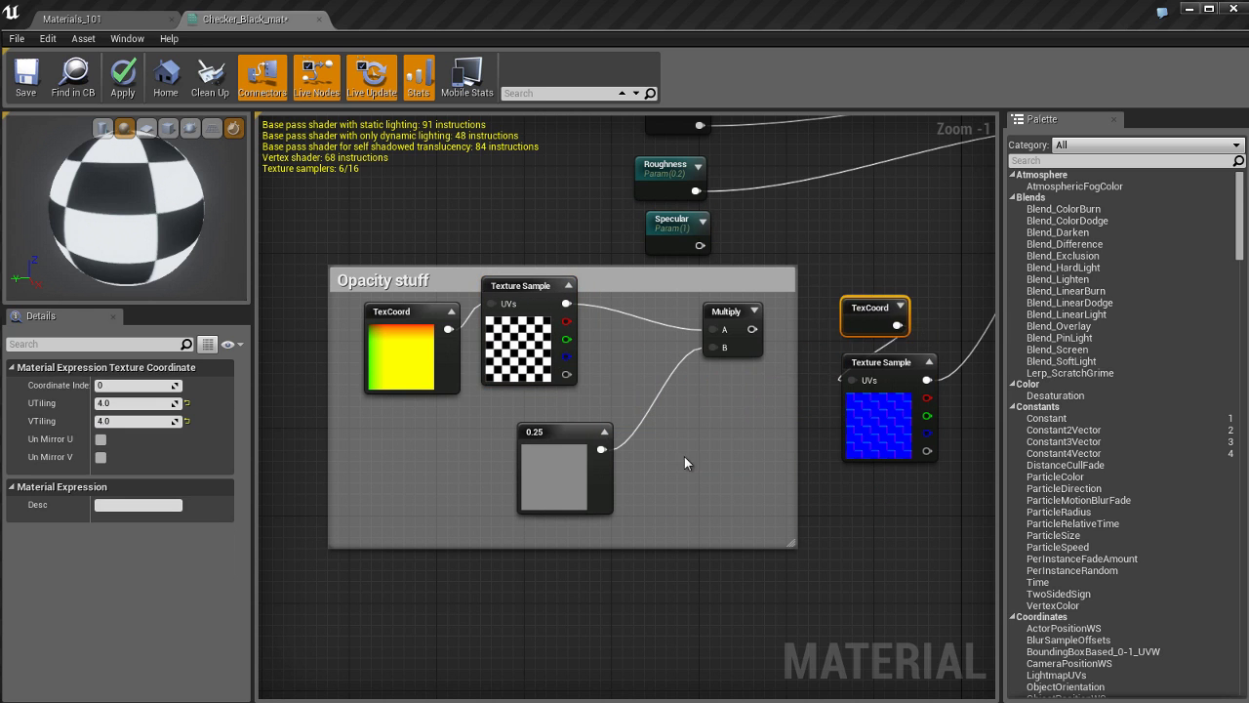
# Step: Move the Opacity stuff group further down and place the normal map's nodes beside the Specular parameter
pyautogui.moveTo(634, 449); pyautogui.dragTo(564, 394, button='right')
pyautogui.scroll(-2, 563, 394)
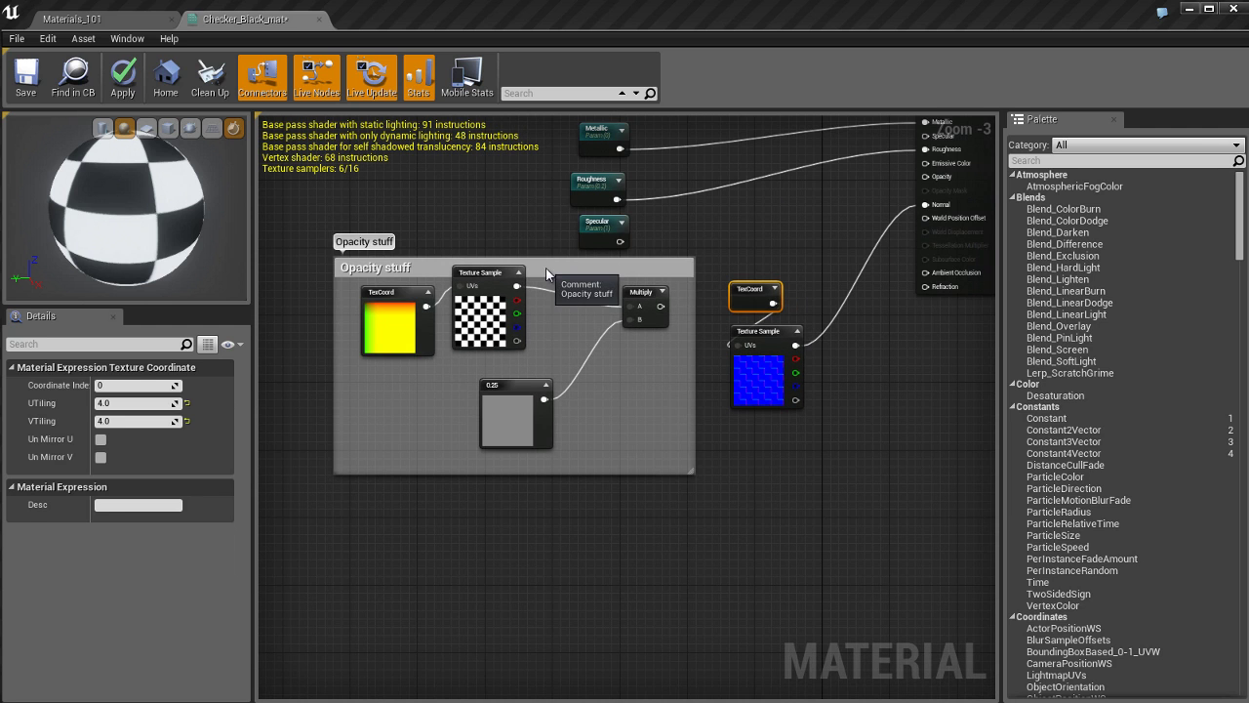
pyautogui.moveTo(545, 268); pyautogui.dragTo(655, 490)
pyautogui.moveTo(684, 301); pyautogui.dragTo(495, 273)
# Step: Shift all the existing input nodes upward together and bring the Opacity stuff group closer beneath them
pyautogui.moveTo(701, 302); pyautogui.dragTo(639, 533, button='right')
pyautogui.scroll(-1, 639, 532)
pyautogui.moveTo(353, 266); pyautogui.dragTo(673, 507)
pyautogui.moveTo(502, 408); pyautogui.dragTo(503, 314)
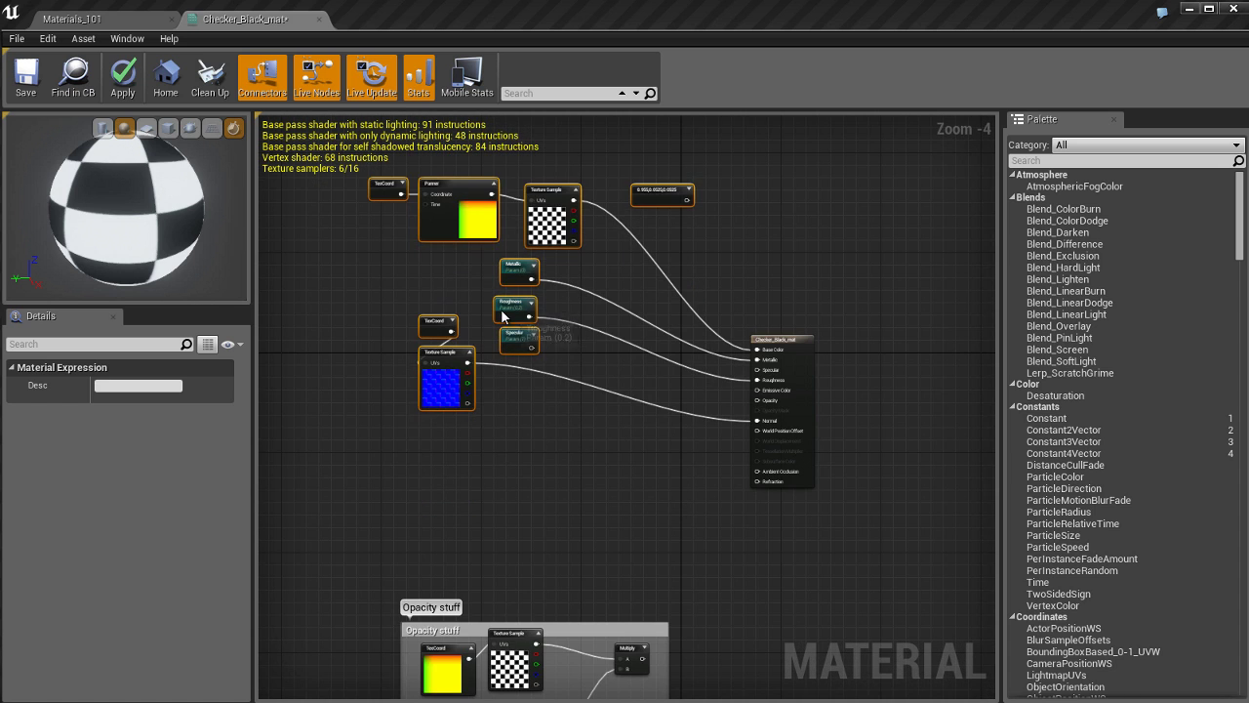
pyautogui.click(556, 449)
pyautogui.moveTo(574, 478); pyautogui.dragTo(575, 349, button='right')
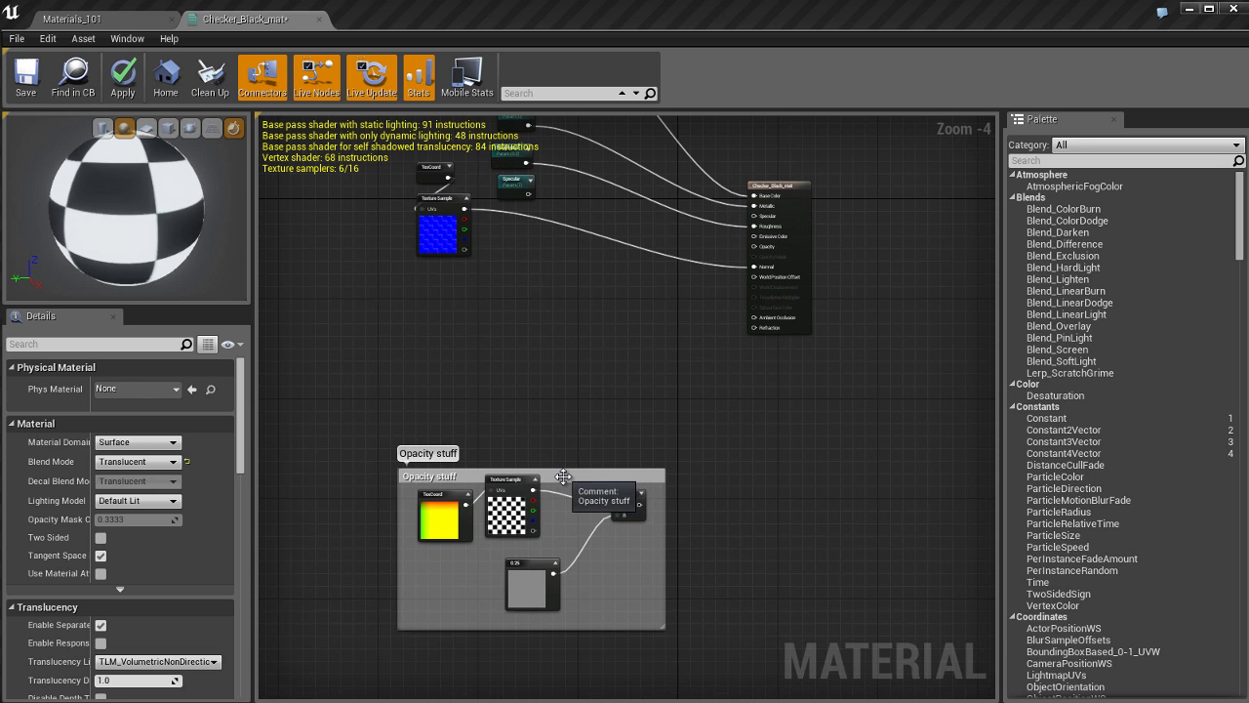
pyautogui.moveTo(565, 475); pyautogui.dragTo(583, 330)
pyautogui.scroll(2, 605, 424)
pyautogui.scroll(1, 604, 425)
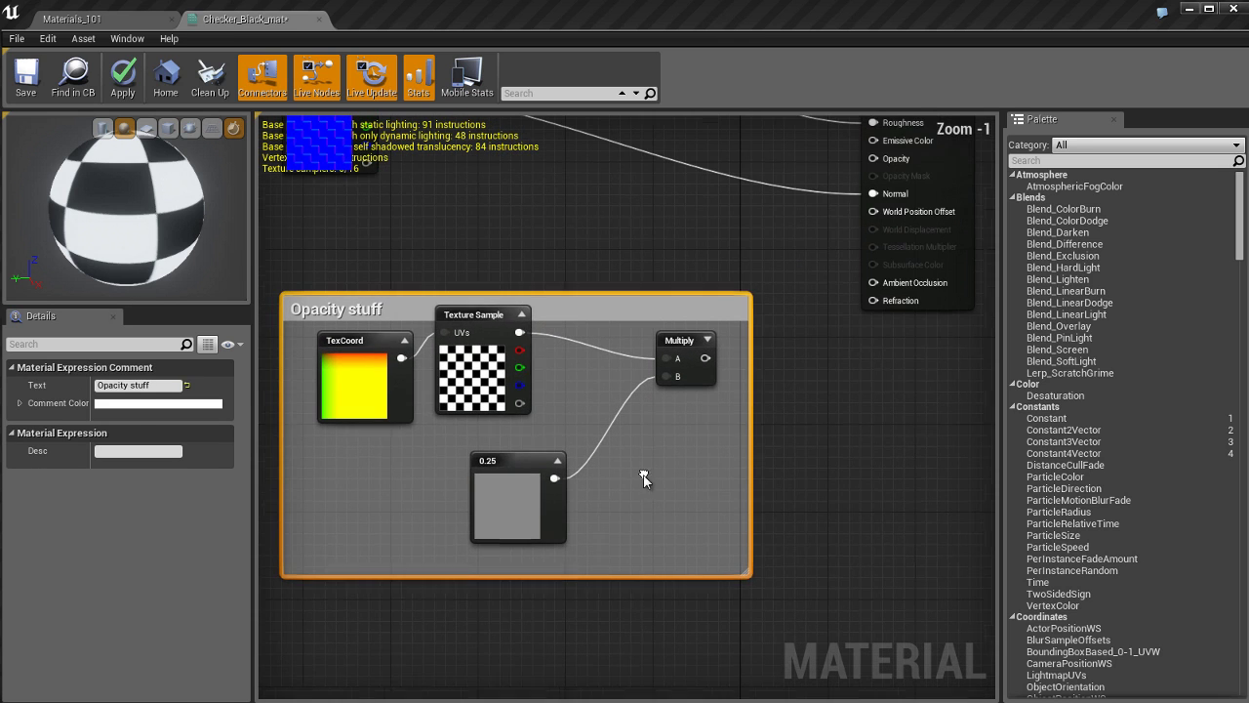
# Step: Line up the checker Texture Sample between TexCoord and Multiply, and delete the Opacity stuff comment while keeping its nodes
pyautogui.click(501, 352)
pyautogui.moveTo(511, 347); pyautogui.dragTo(522, 347)
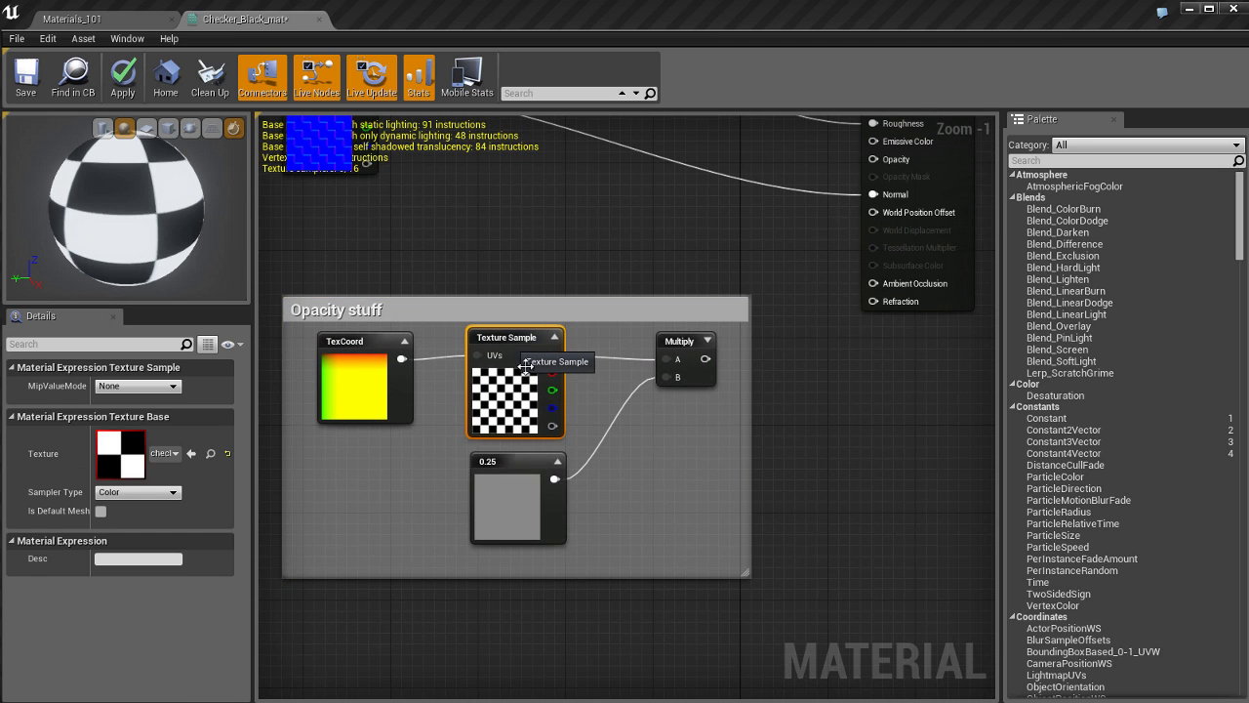
pyautogui.moveTo(740, 503); pyautogui.dragTo(730, 524, button='right')
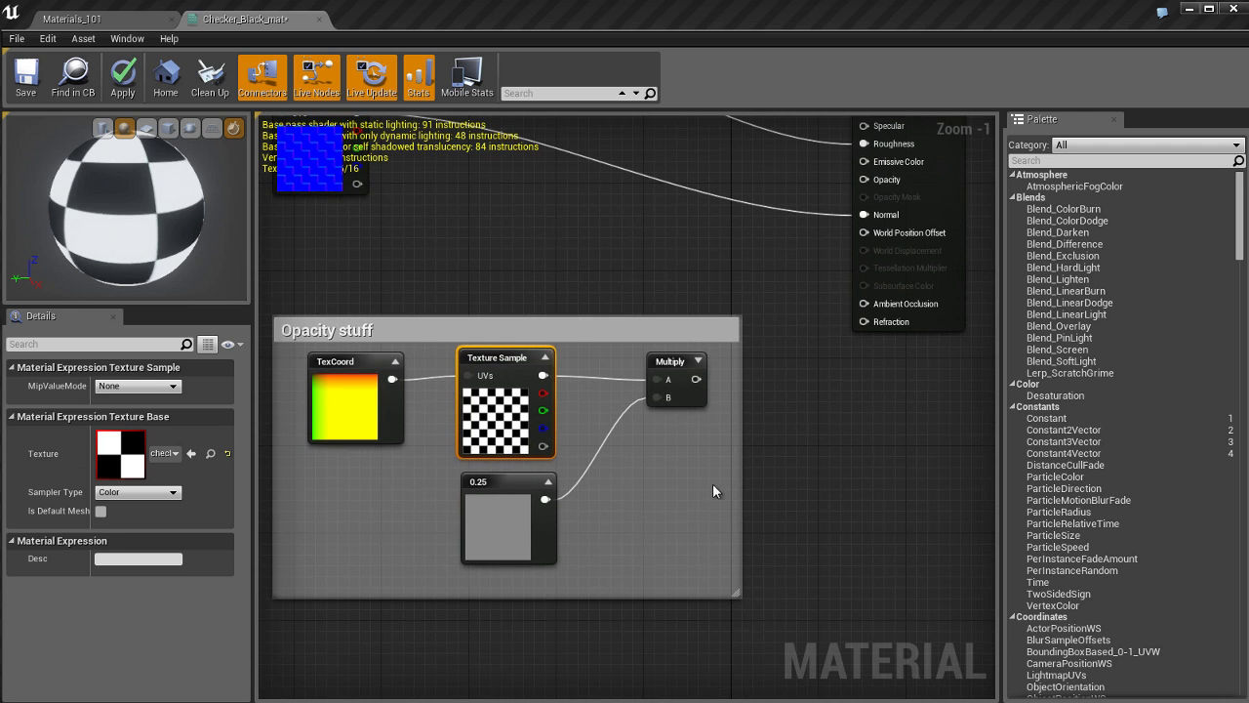
pyautogui.click(639, 322)
pyautogui.press('Delete')
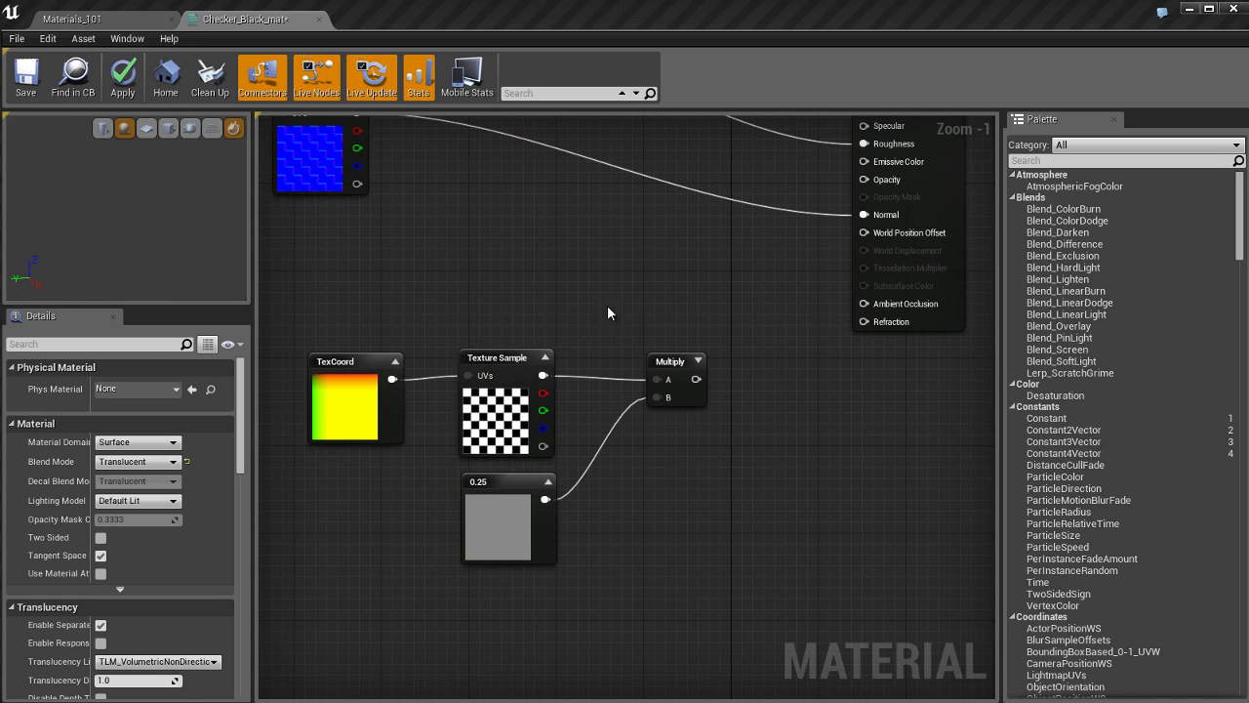
# Step: Move the Multiply node next to the checker Texture Sample and collapse the preview of the TexCoord node feeding it
pyautogui.moveTo(607, 304); pyautogui.dragTo(626, 322, button='right')
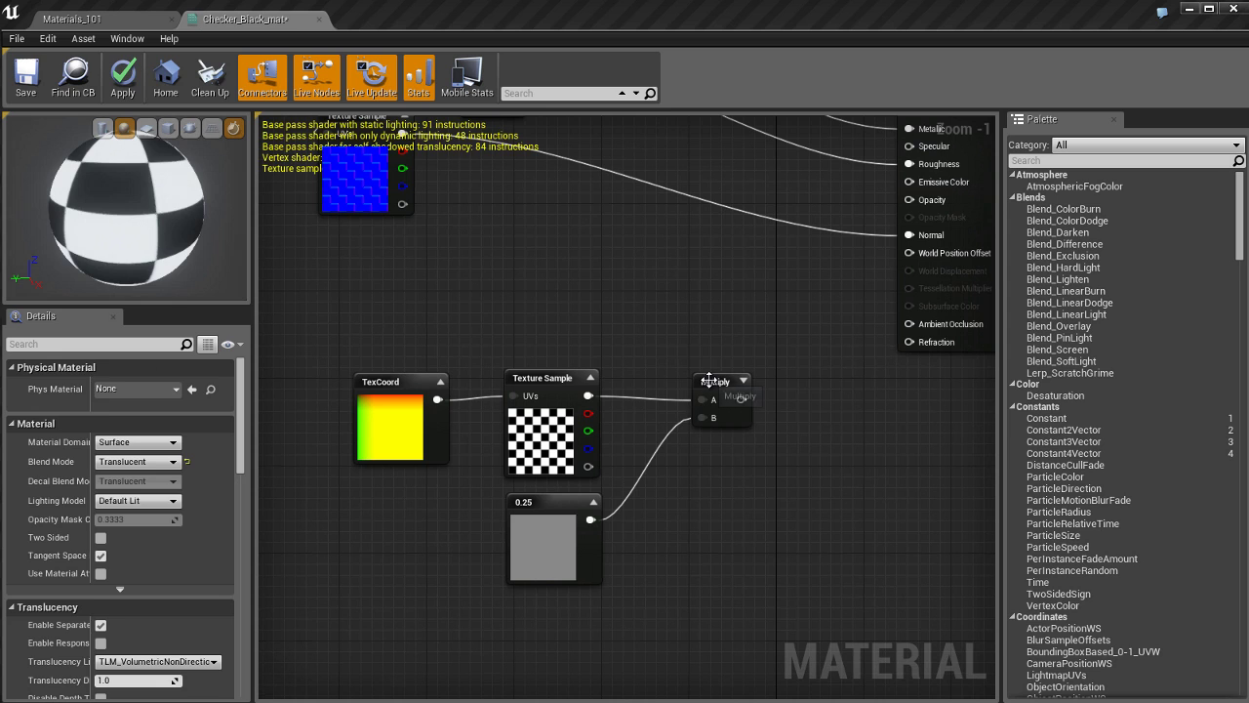
pyautogui.moveTo(686, 402); pyautogui.dragTo(630, 398)
pyautogui.click(688, 524)
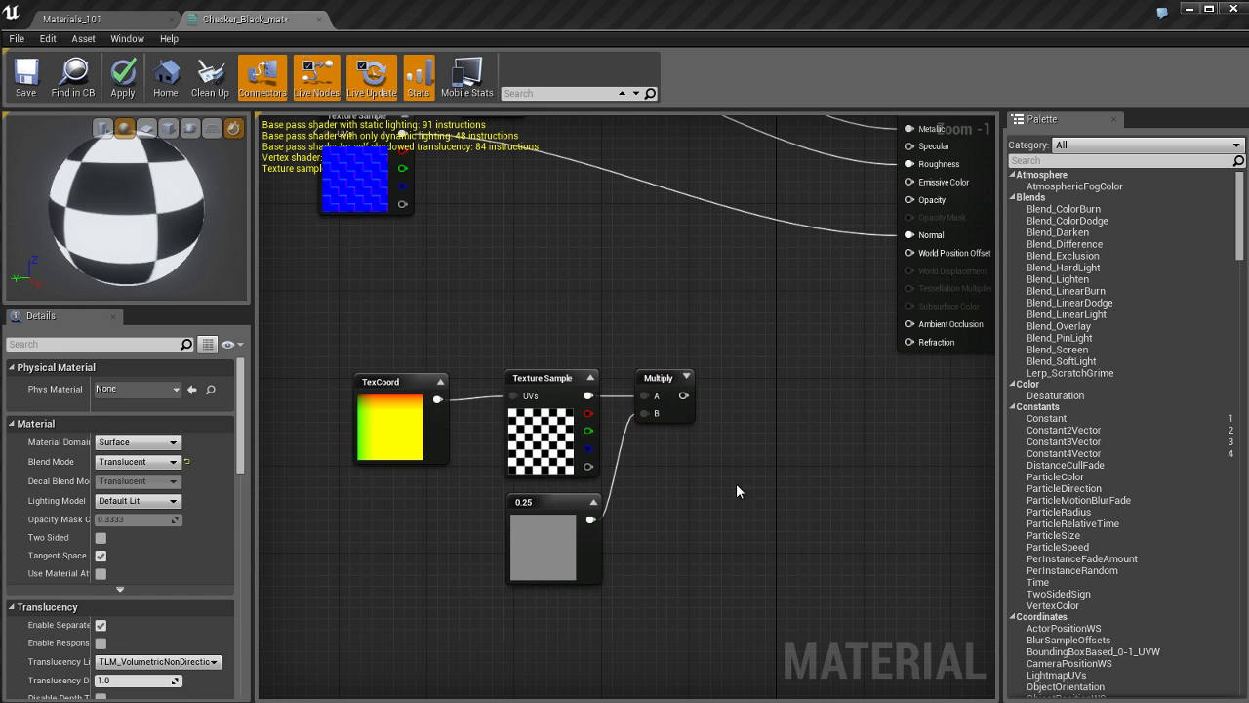
pyautogui.moveTo(735, 490); pyautogui.dragTo(672, 554, button='right')
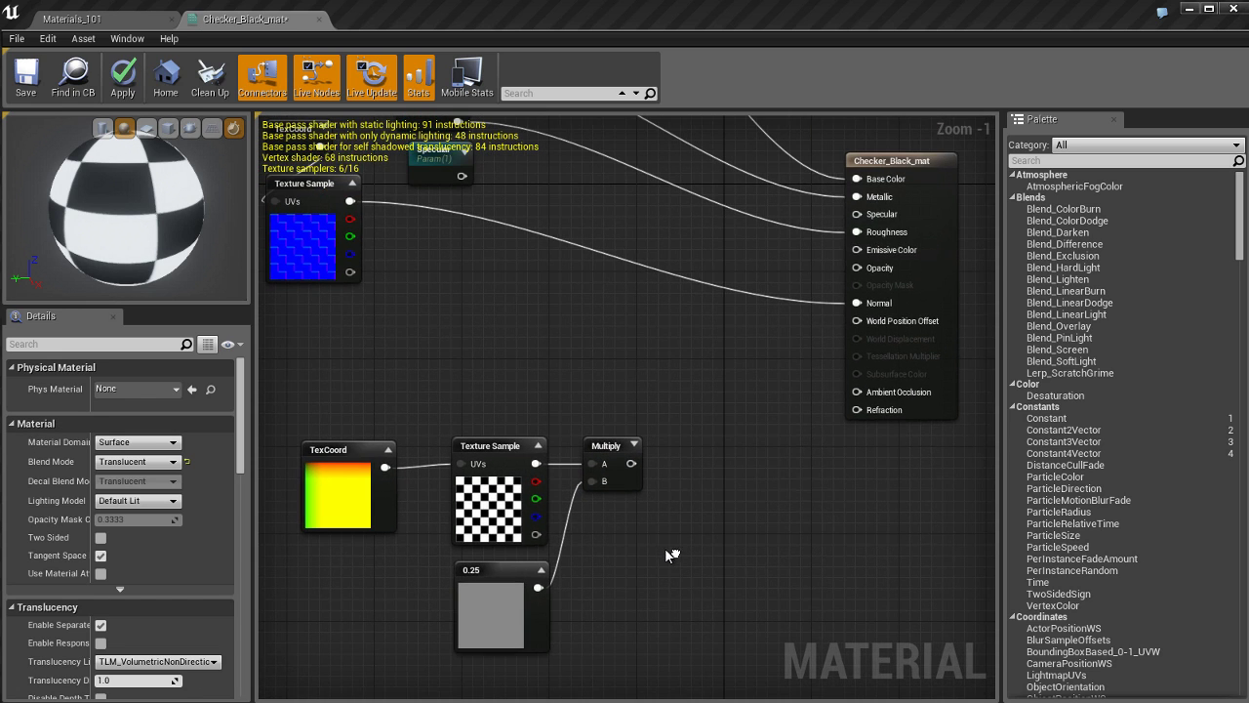
pyautogui.moveTo(387, 447); pyautogui.dragTo(413, 441)
pyautogui.click(409, 443)
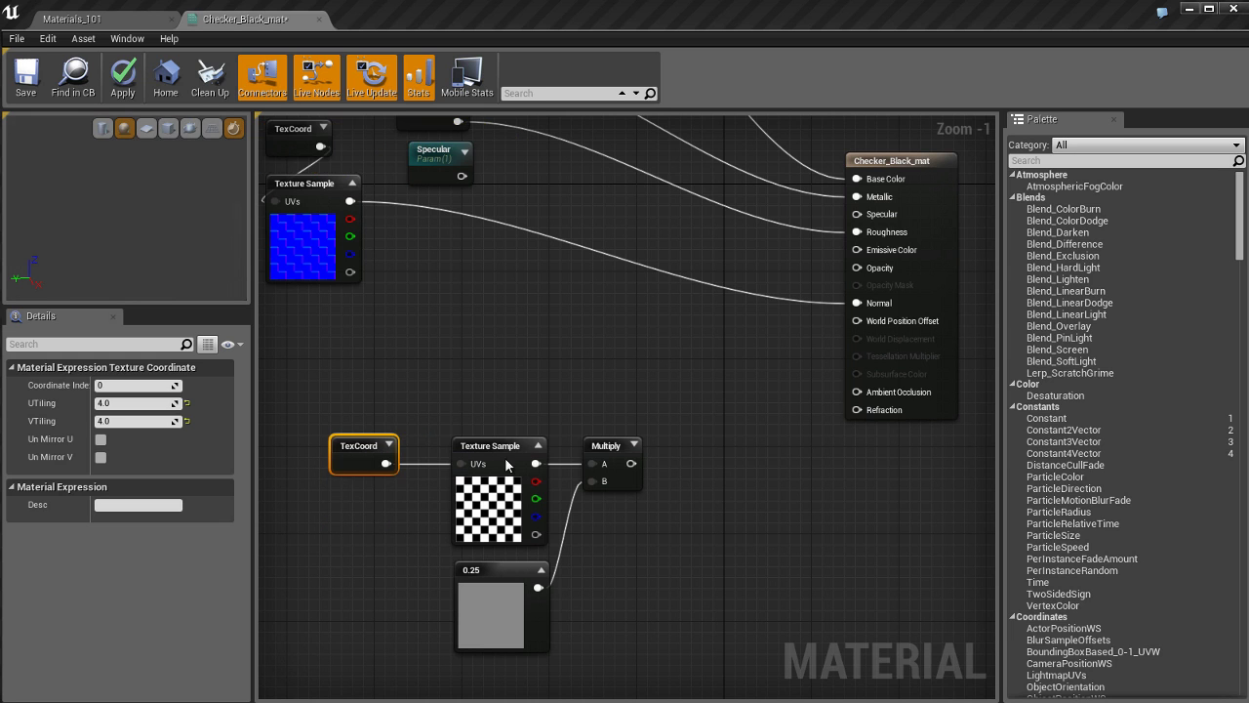
# Step: Delete the Multiply node and the 0.25 constant attached to the checker Texture Sample
pyautogui.click(502, 449)
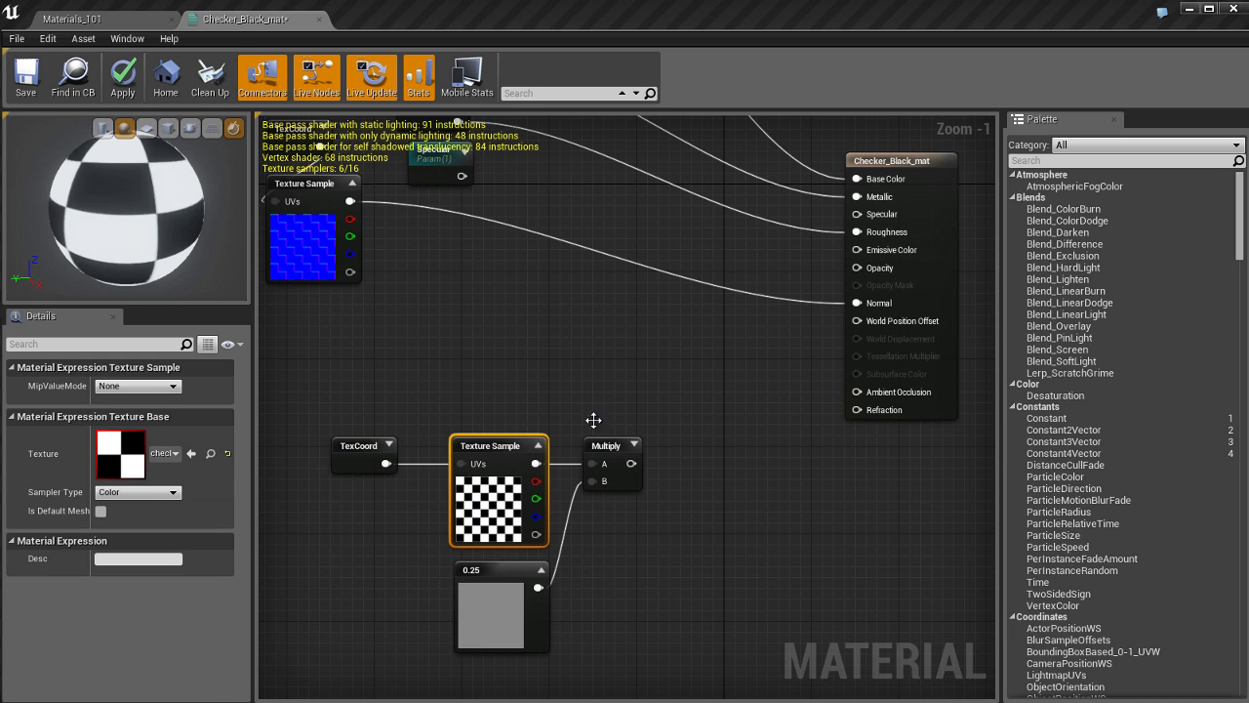
pyautogui.moveTo(693, 631); pyautogui.dragTo(681, 630, button='right')
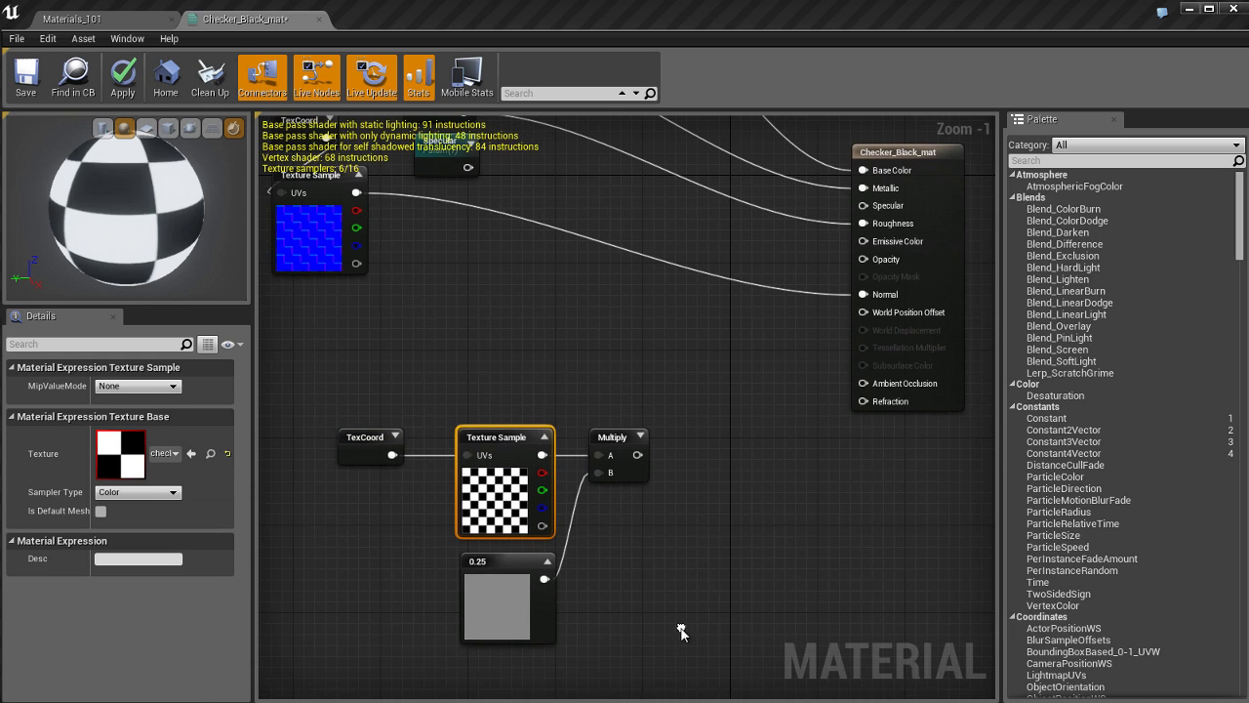
pyautogui.click(618, 448)
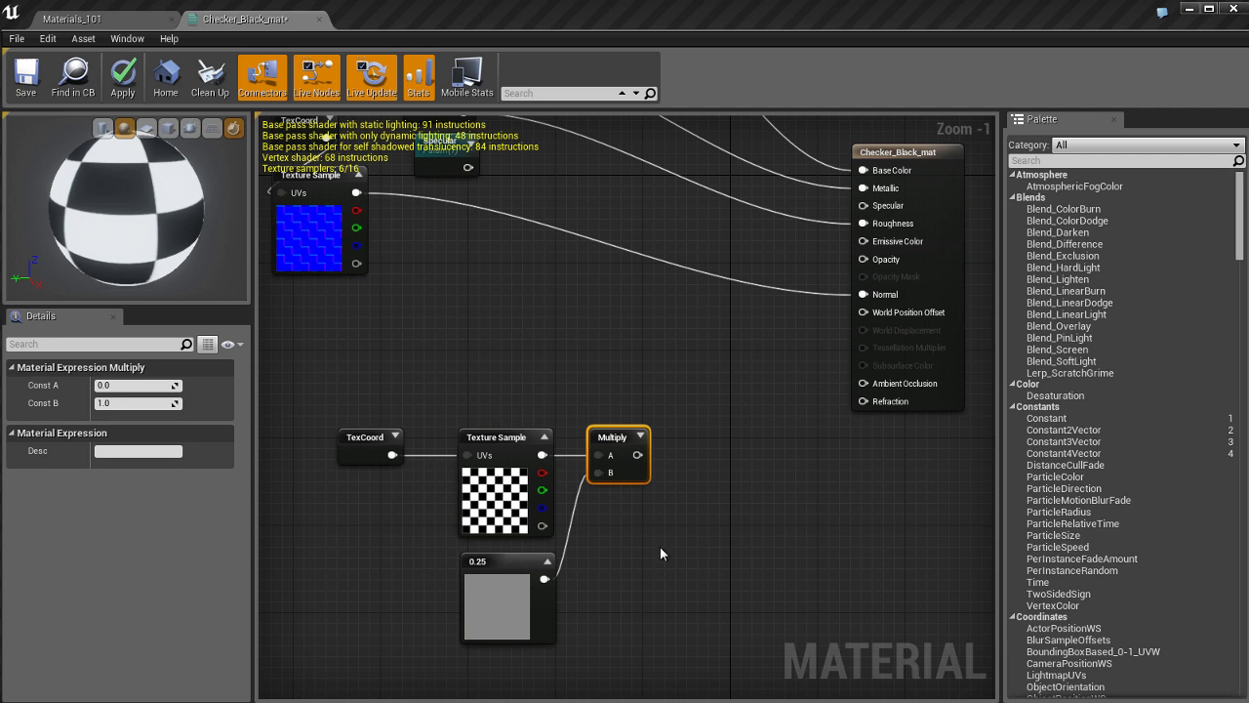
pyautogui.moveTo(660, 546); pyautogui.dragTo(652, 536, button='right')
pyautogui.click(494, 580)
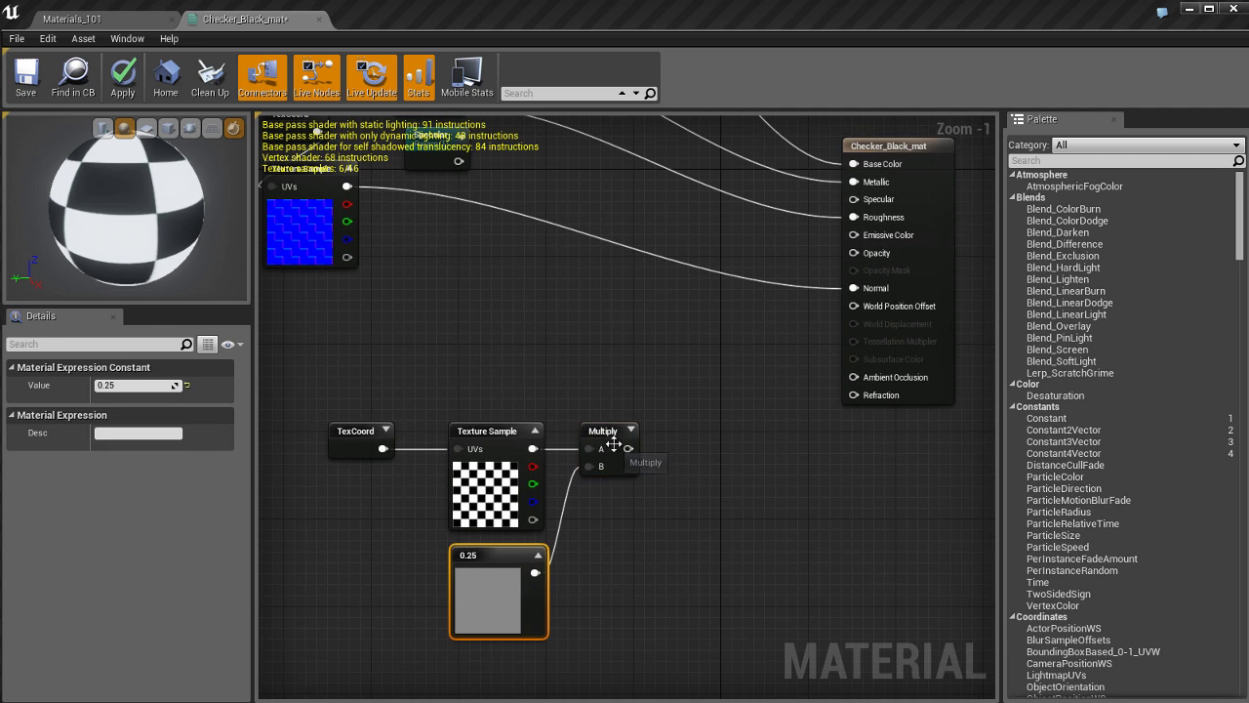
pyautogui.keyDown('ctrl'); pyautogui.click(613, 442); pyautogui.keyUp('ctrl')
pyautogui.press('Delete')
# Step: Move the checker Texture Sample and its TexCoord up, connect the sample's main output to Opacity, and apply the material
pyautogui.moveTo(694, 418); pyautogui.dragTo(689, 477, button='right')
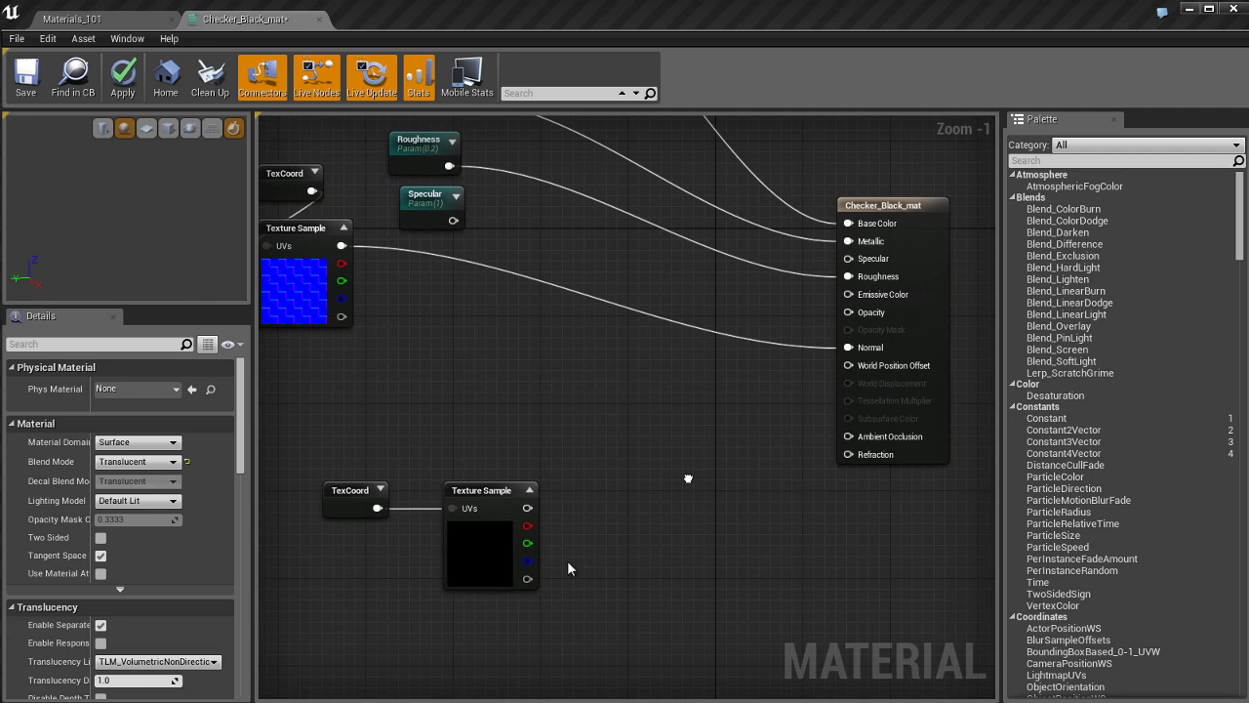
pyautogui.moveTo(363, 442); pyautogui.dragTo(528, 430)
pyautogui.moveTo(646, 403); pyautogui.dragTo(609, 456, button='right')
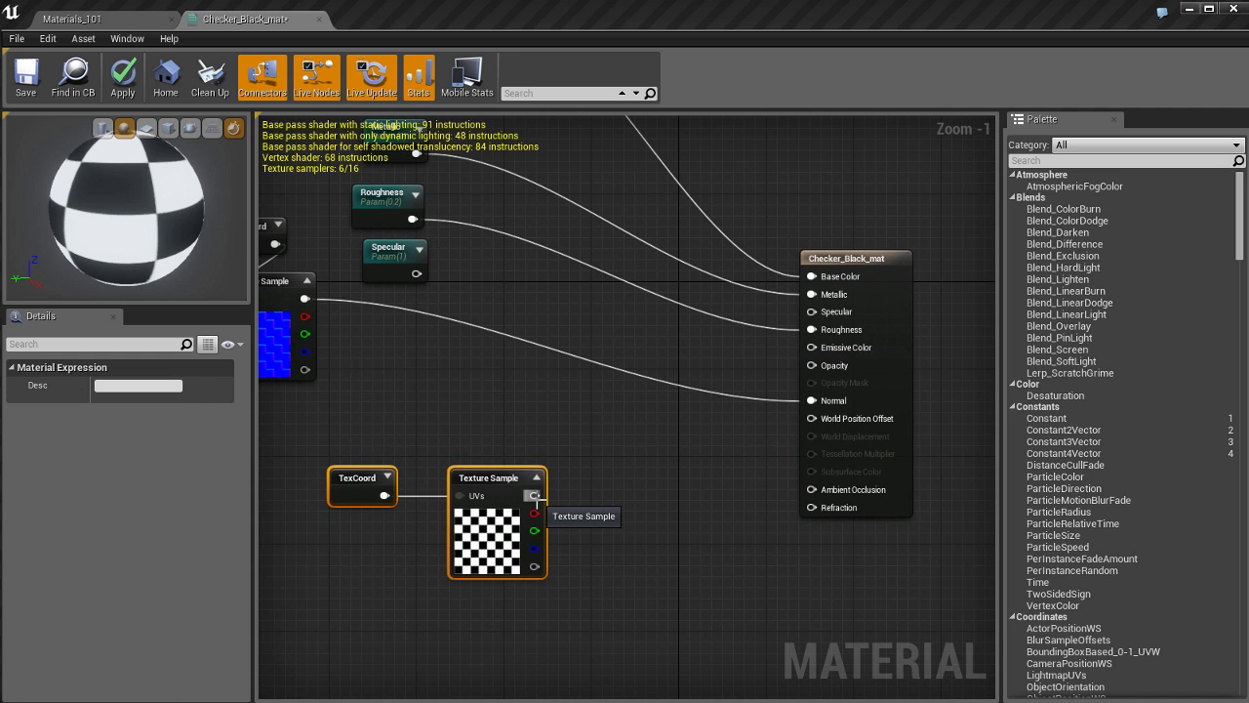
pyautogui.moveTo(533, 494); pyautogui.dragTo(841, 368)
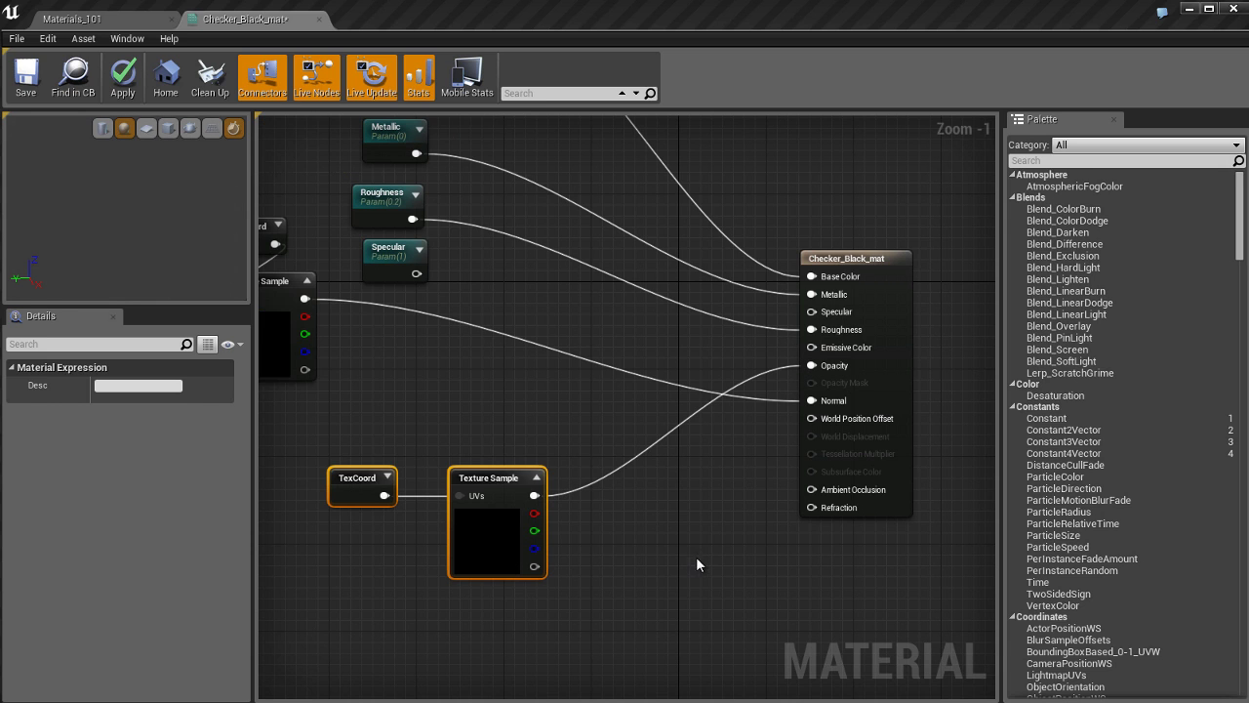
pyautogui.press('Return')
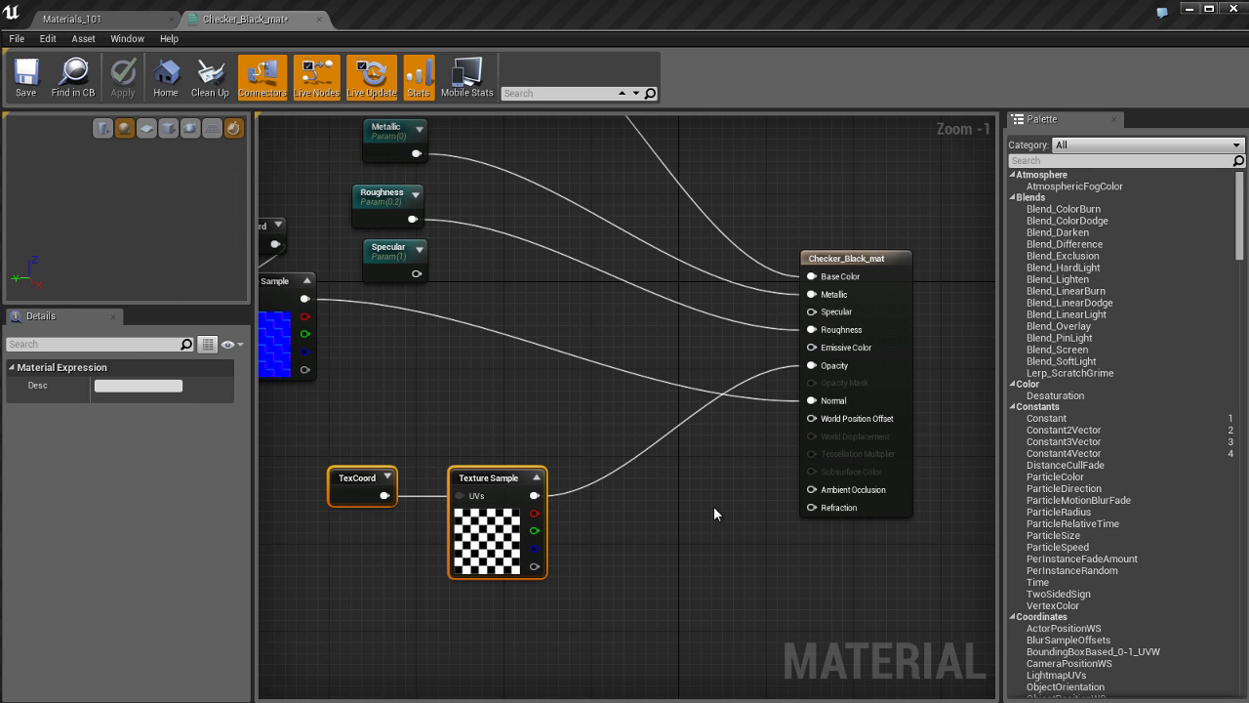
# Step: Examine the translucent checker sphere in the Materials_101 level from different angles and distances
pyautogui.click(96, 21)
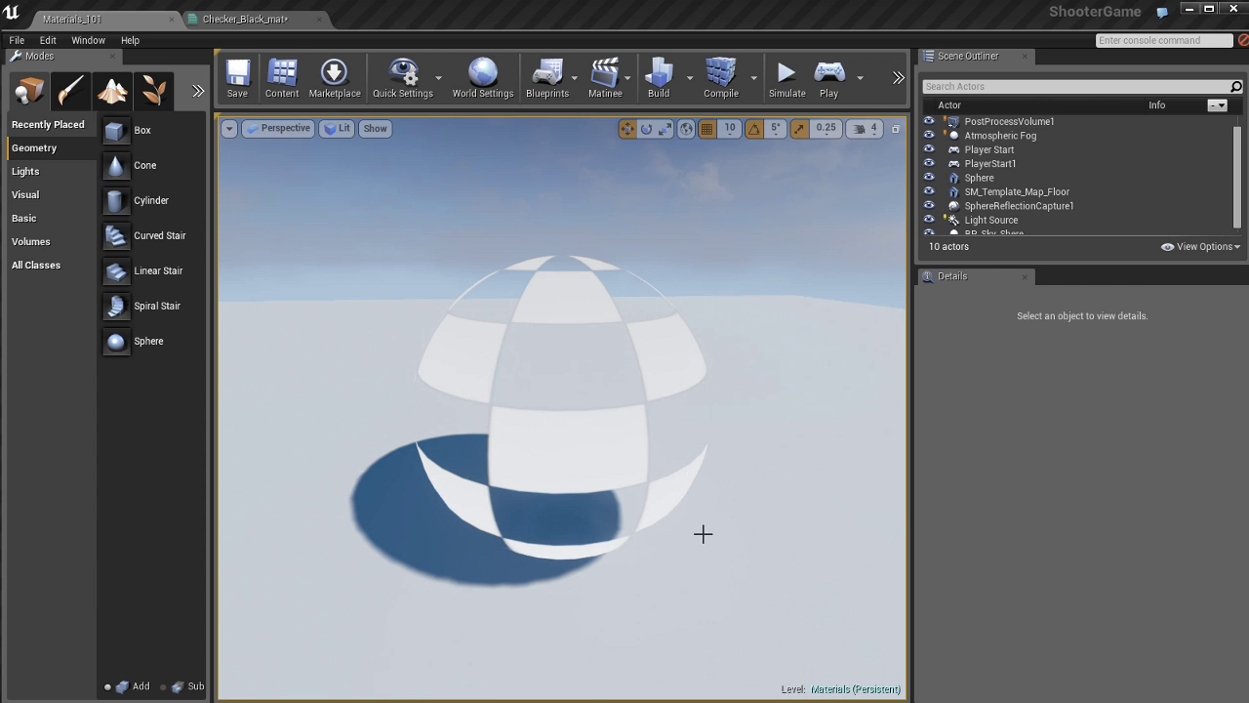
pyautogui.moveTo(647, 480)
pyautogui.keyDown('alt'); pyautogui.mouseDown()
pyautogui.moveTo(599, 482)
pyautogui.moveTo(683, 442)
pyautogui.moveTo(767, 462)
pyautogui.moveTo(617, 493)
pyautogui.moveTo(641, 446)
pyautogui.moveTo(633, 485)
pyautogui.moveTo(593, 488)
pyautogui.moveTo(625, 485)
pyautogui.moveTo(638, 466)
pyautogui.moveTo(625, 474)
pyautogui.moveTo(643, 482)
pyautogui.mouseUp(); pyautogui.keyUp('alt')
pyautogui.scroll(-4, 674, 482)
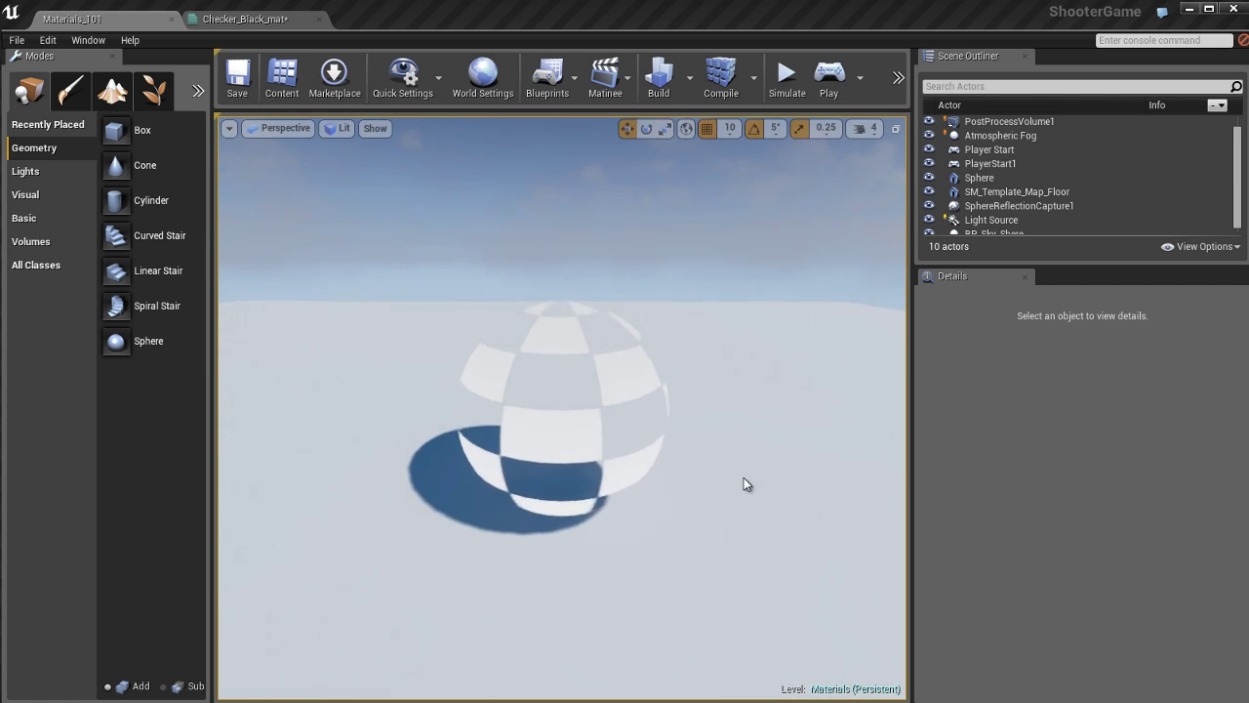
pyautogui.scroll(10, 753, 478)
pyautogui.scroll(-4, 755, 476)
pyautogui.scroll(-3, 754, 482)
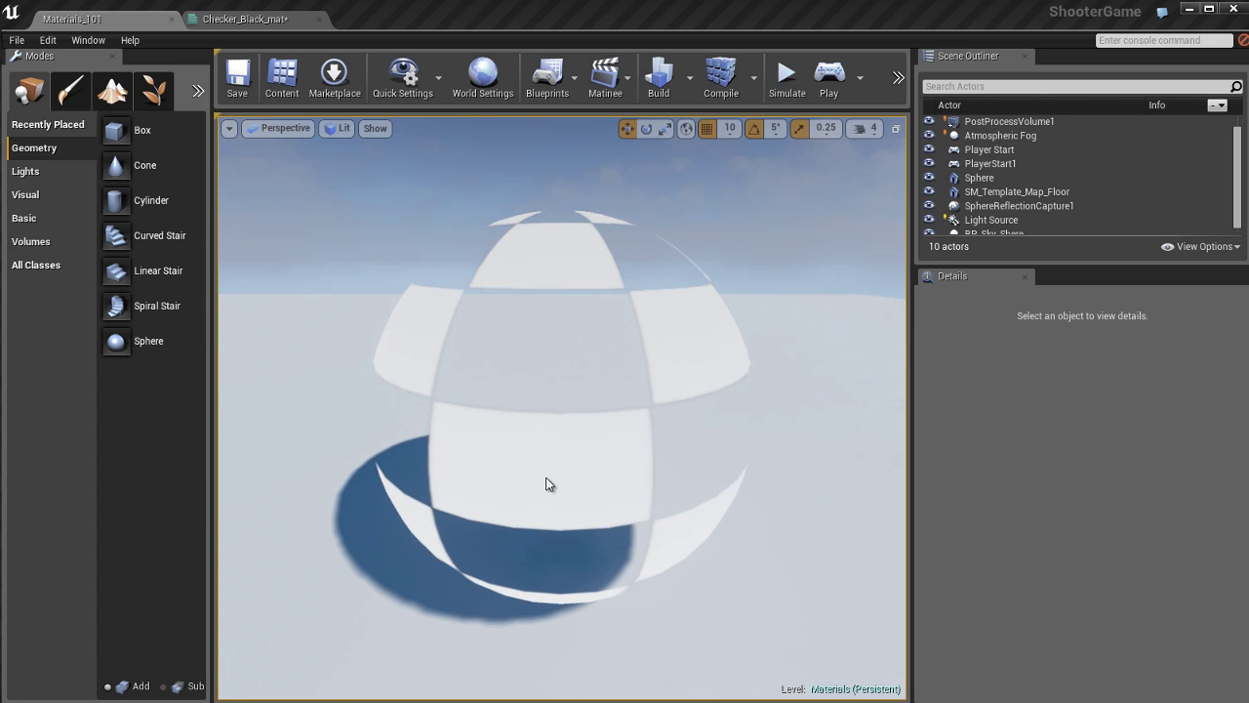
# Step: Inspect the checkerBoardBlack_diffuse texture used by the checker Texture Sample and compare it with the sphere in the Materials_101 level
pyautogui.scroll(-2, 546, 483)
pyautogui.keyDown('alt'); pyautogui.moveTo(557, 447); pyautogui.dragTo(560, 504); pyautogui.keyUp('alt')
pyautogui.click(278, 17)
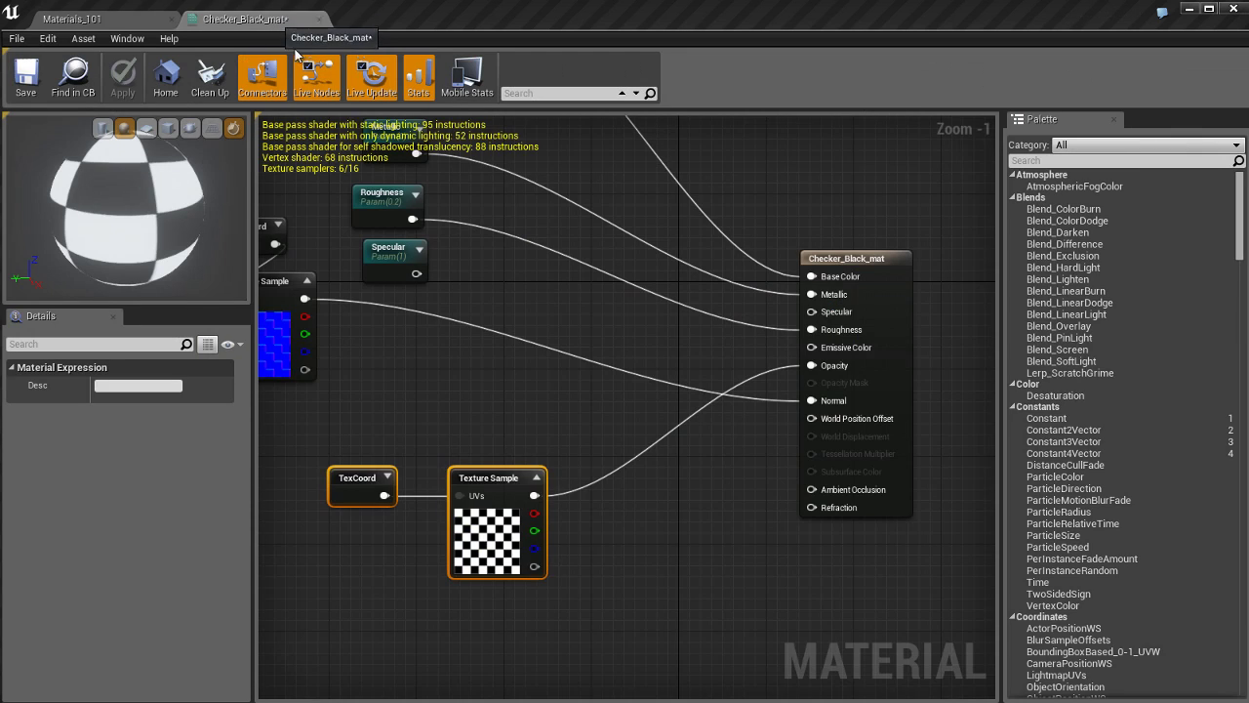
pyautogui.moveTo(551, 460); pyautogui.dragTo(575, 433, button='right')
pyautogui.click(517, 500)
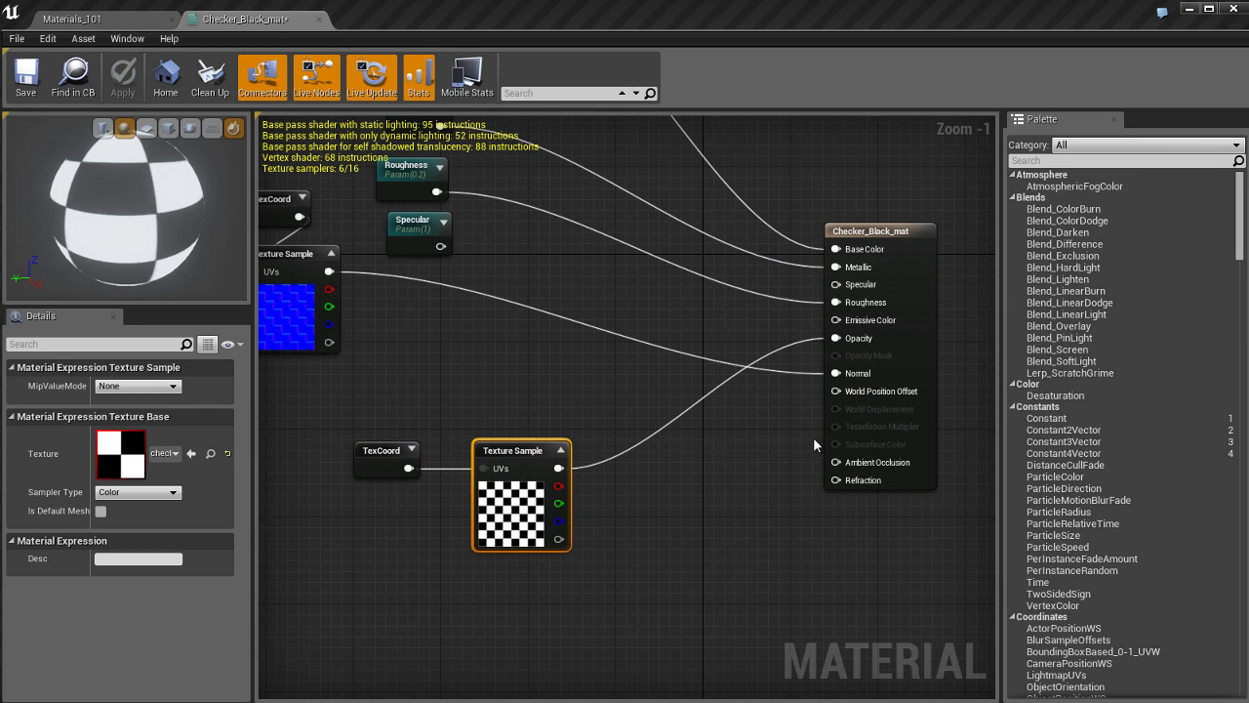
pyautogui.doubleClick(114, 454)
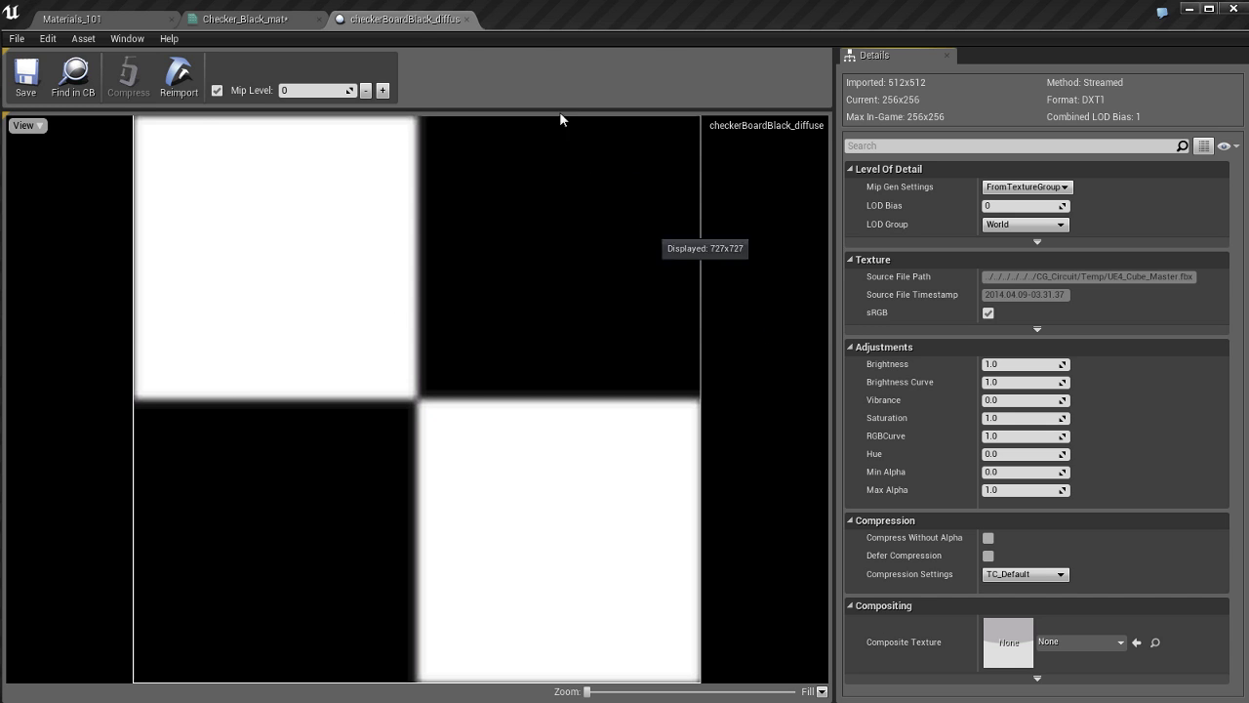
pyautogui.click(466, 19)
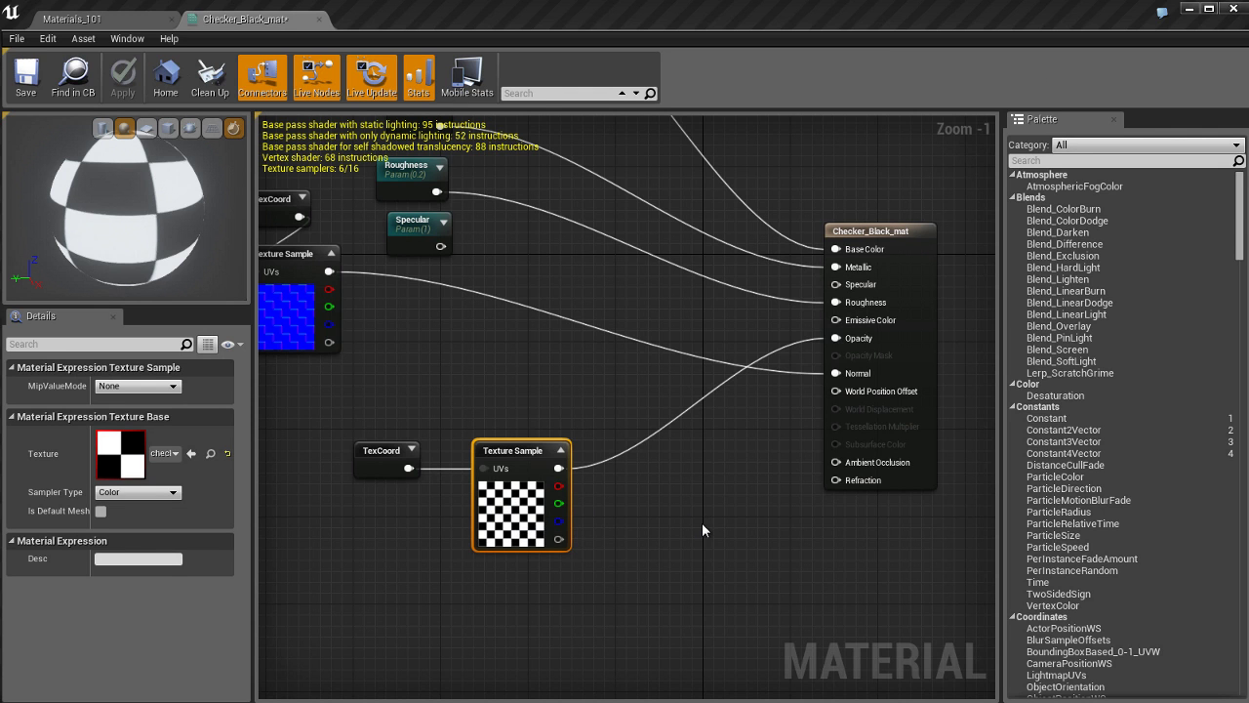
pyautogui.click(116, 21)
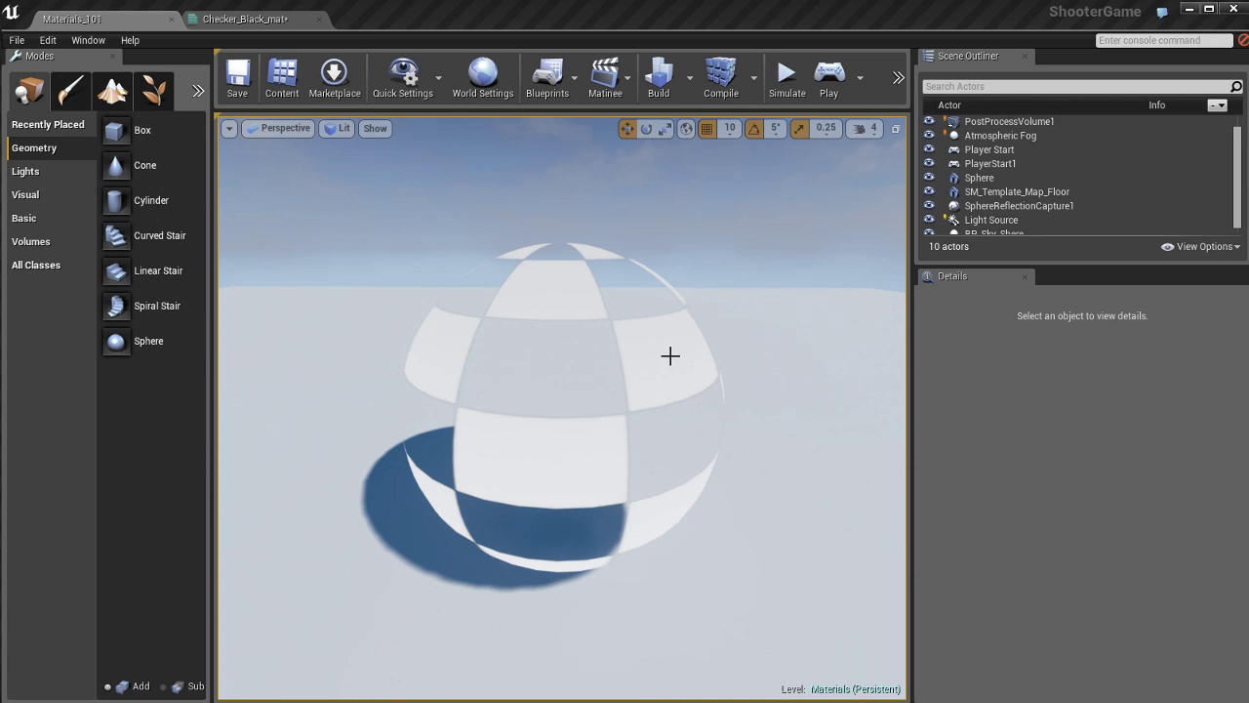
pyautogui.click(288, 19)
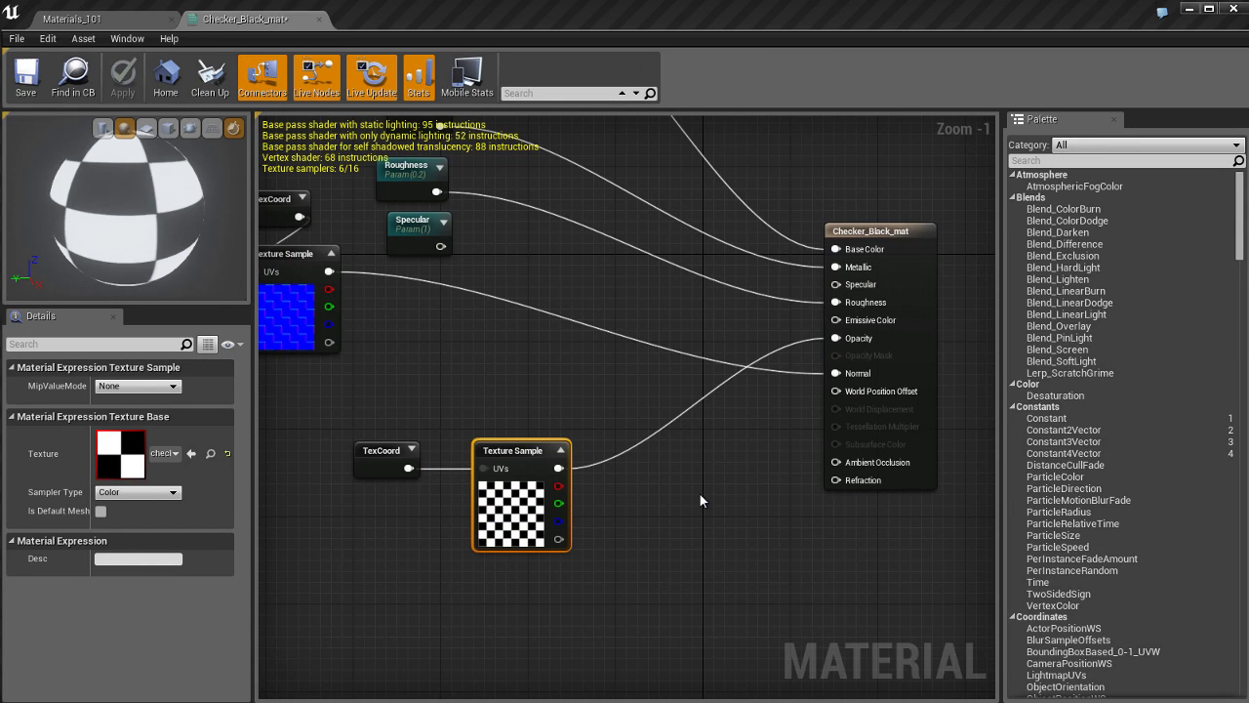
# Step: Move the checker Texture Sample and its TexCoord node farther away from the Checker_Black_mat node to make room between them
pyautogui.moveTo(669, 496); pyautogui.dragTo(698, 464, button='right')
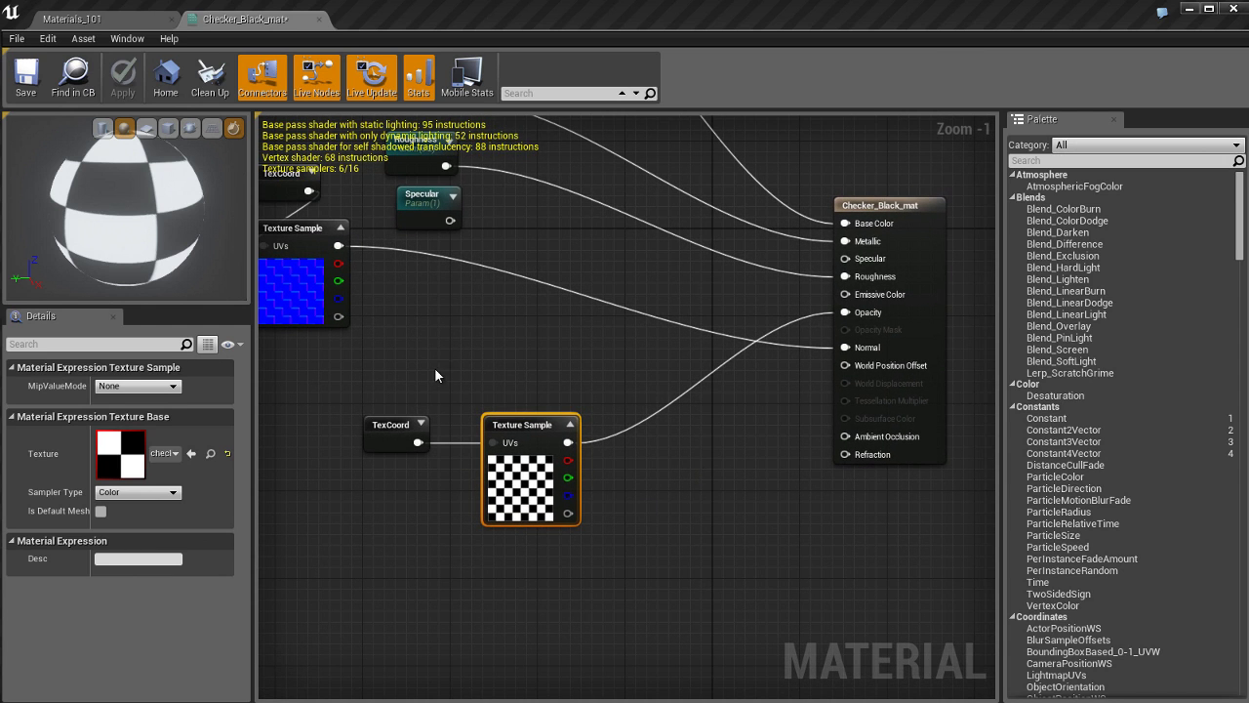
pyautogui.moveTo(383, 360); pyautogui.dragTo(514, 493)
pyautogui.moveTo(529, 434); pyautogui.dragTo(453, 400)
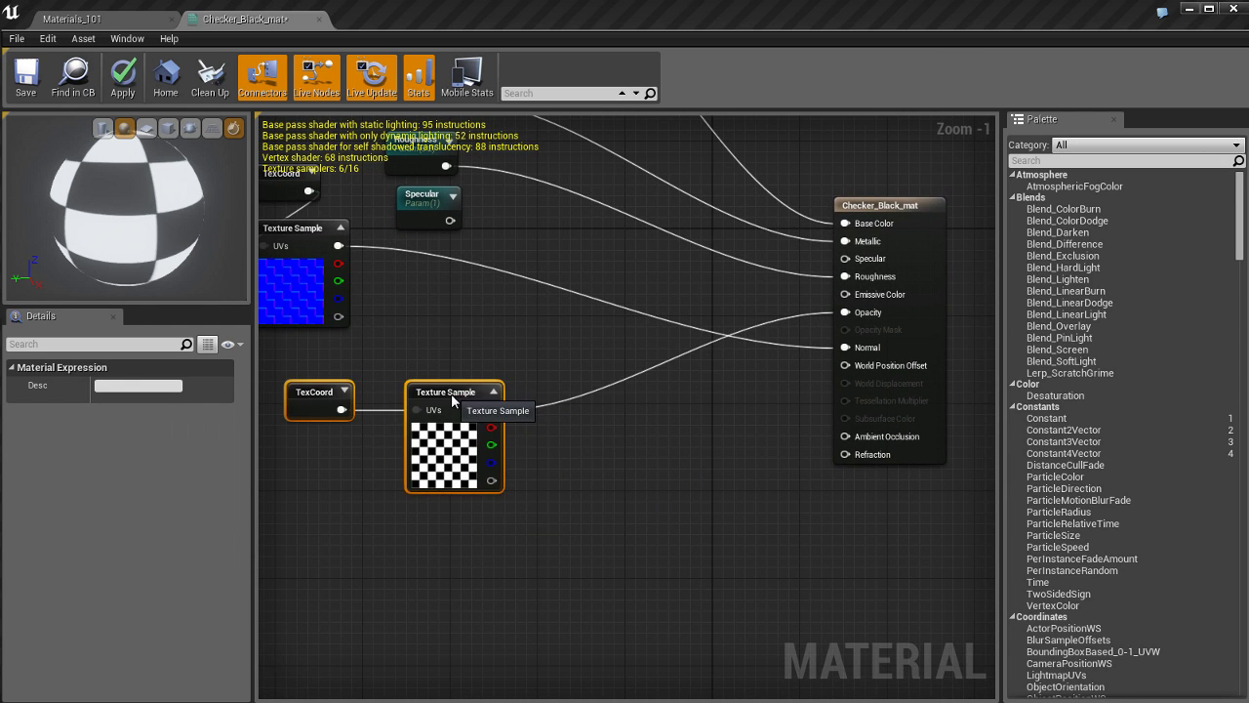
pyautogui.click(626, 509)
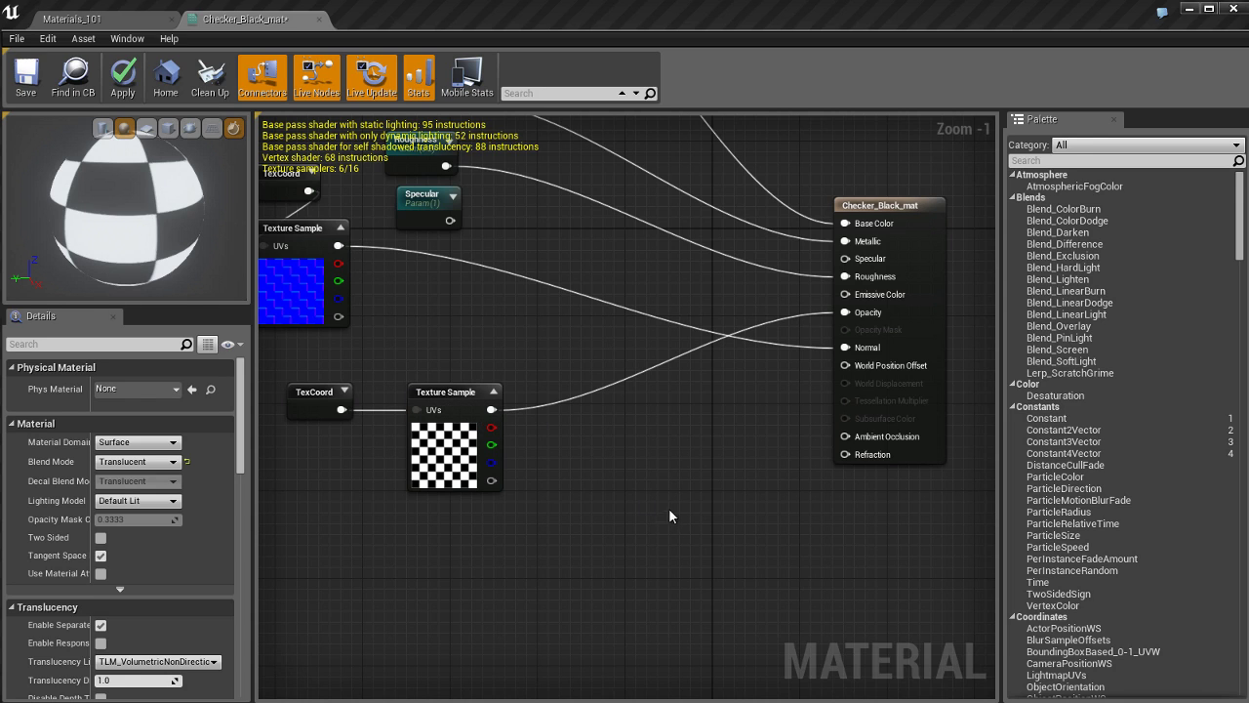
# Step: Multiply the checker Texture Sample by a new Constant node placed below it, connect the result to Opacity, and apply the material
pyautogui.click(599, 468)
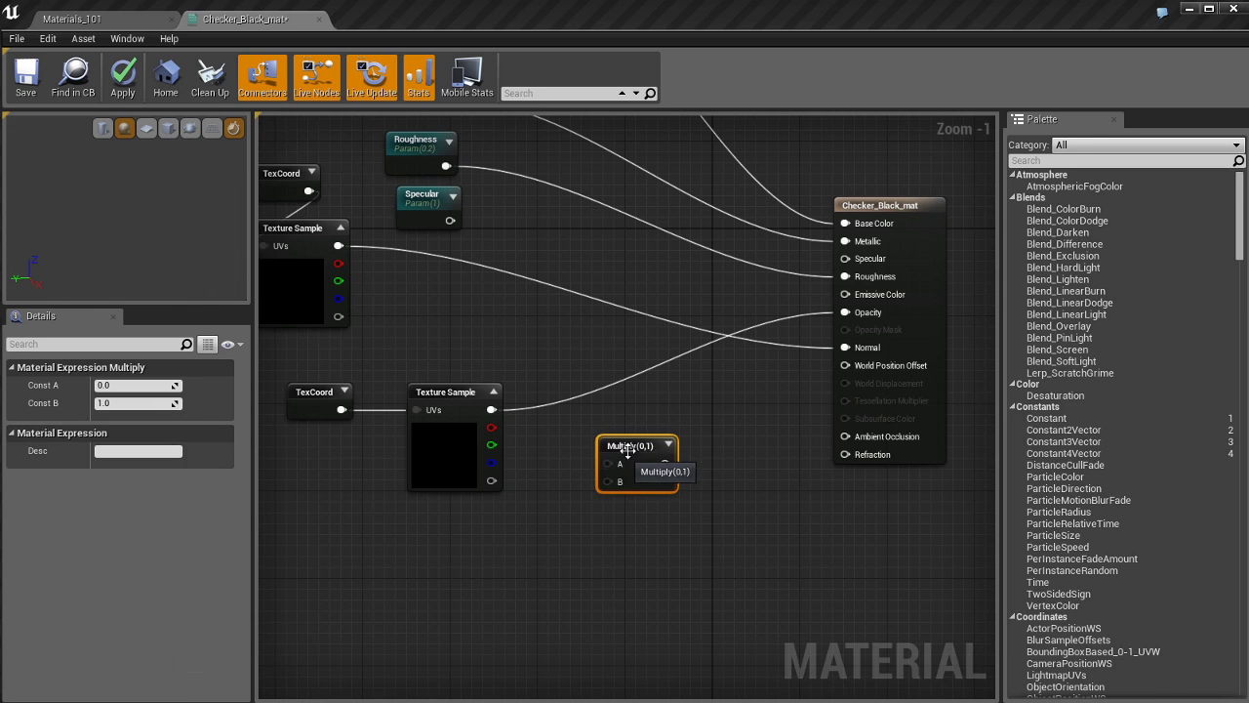
pyautogui.moveTo(467, 391); pyautogui.dragTo(481, 554)
pyautogui.write('const')
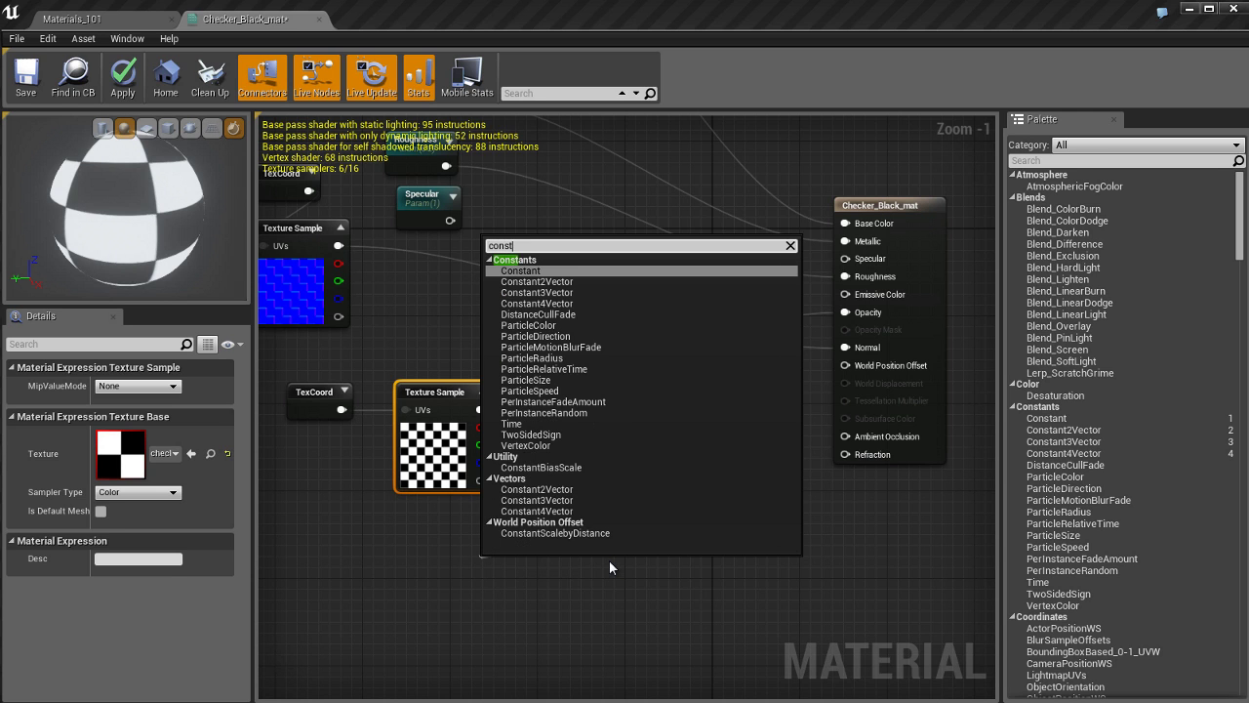
pyautogui.press('Return')
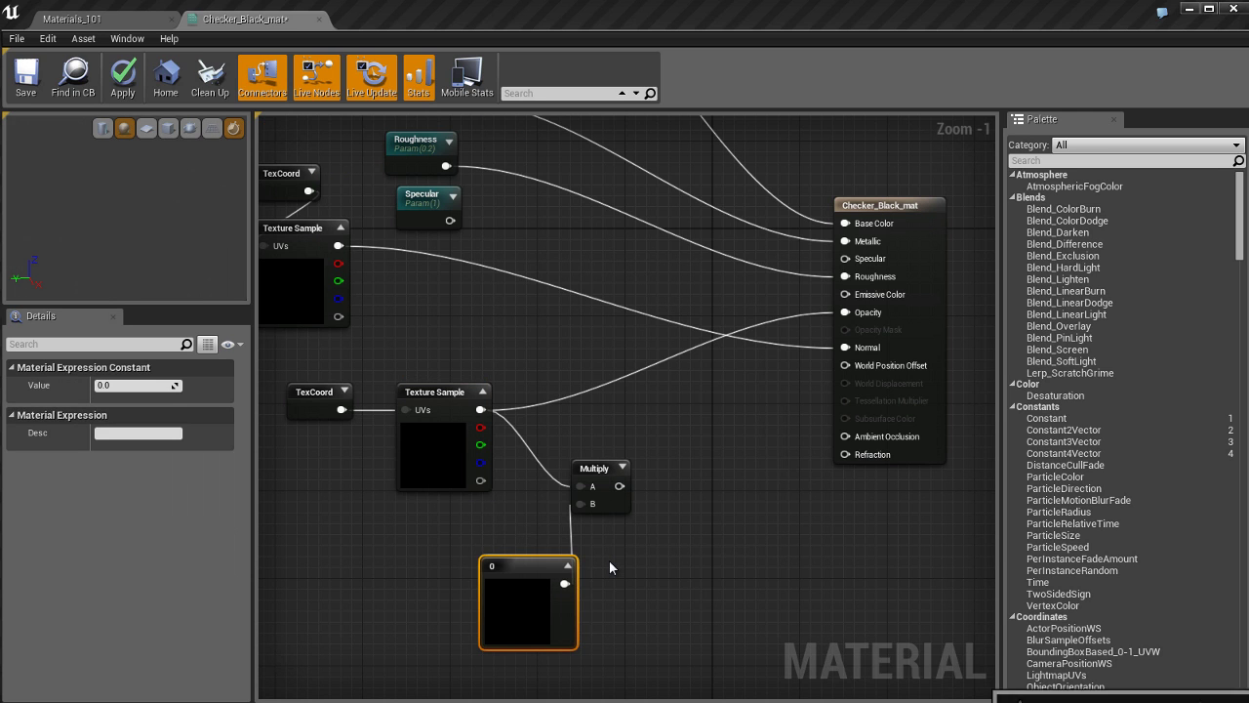
pyautogui.moveTo(532, 576); pyautogui.dragTo(460, 552)
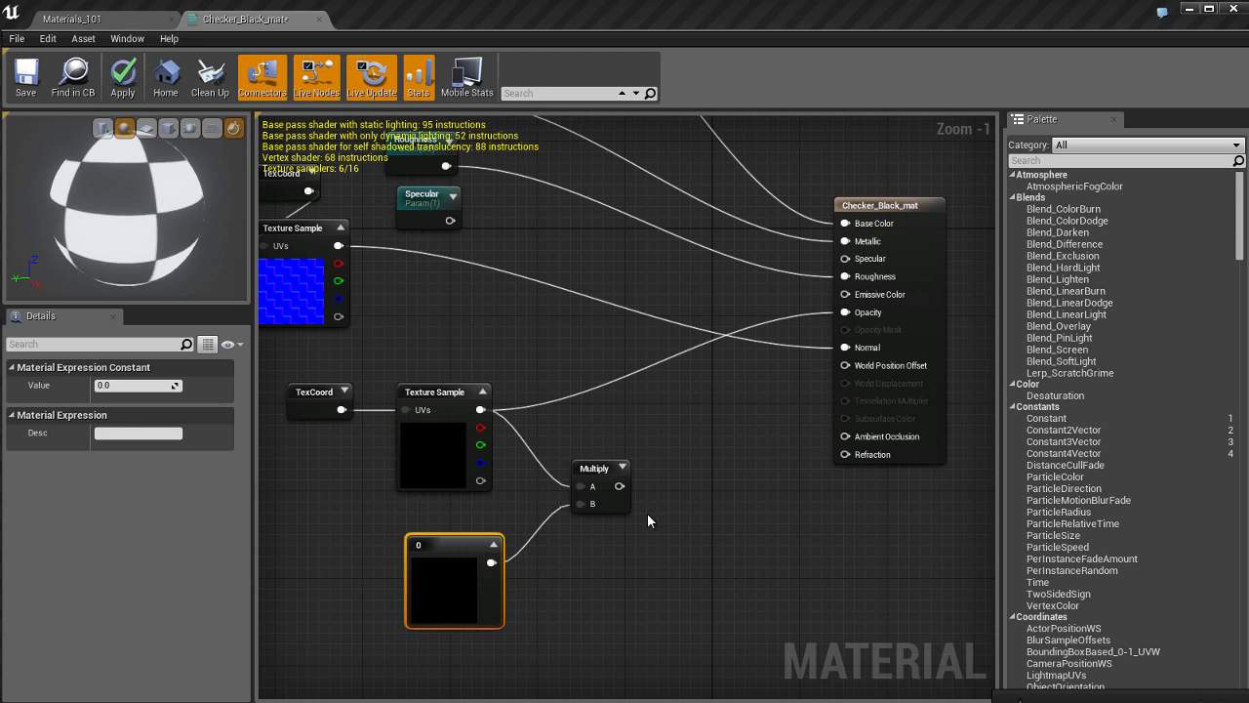
pyautogui.rightClick(620, 488)
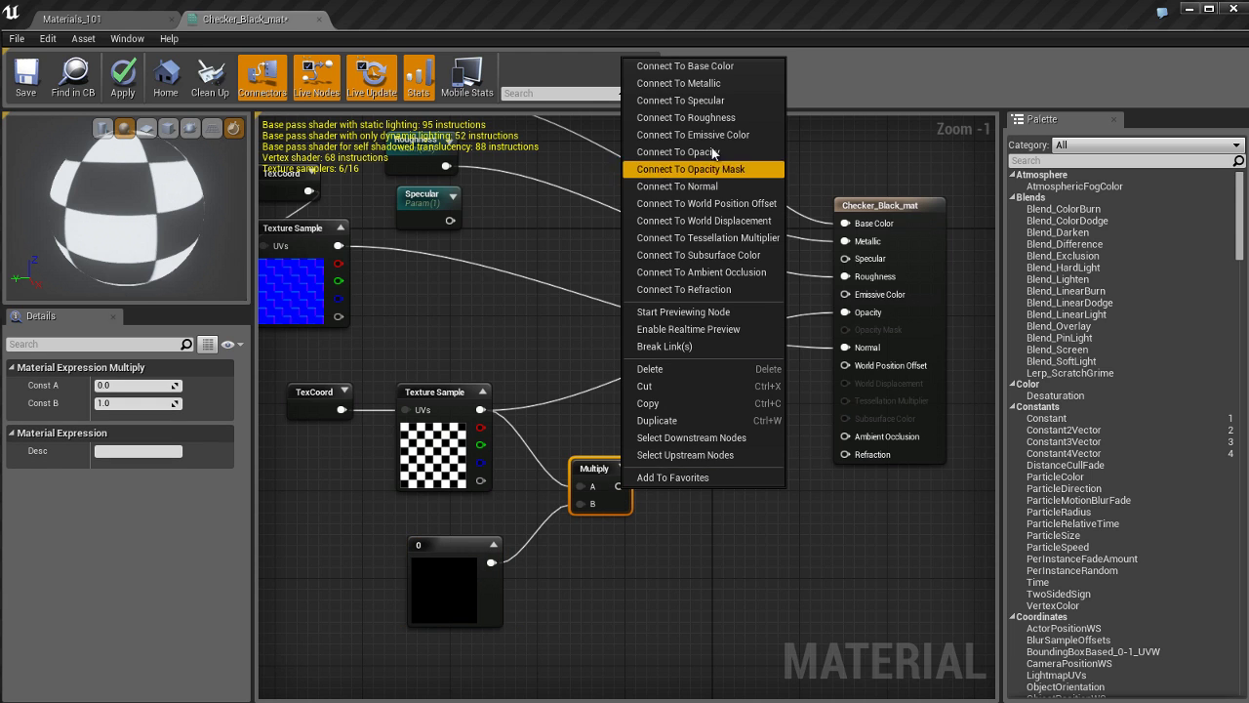
pyautogui.click(678, 152)
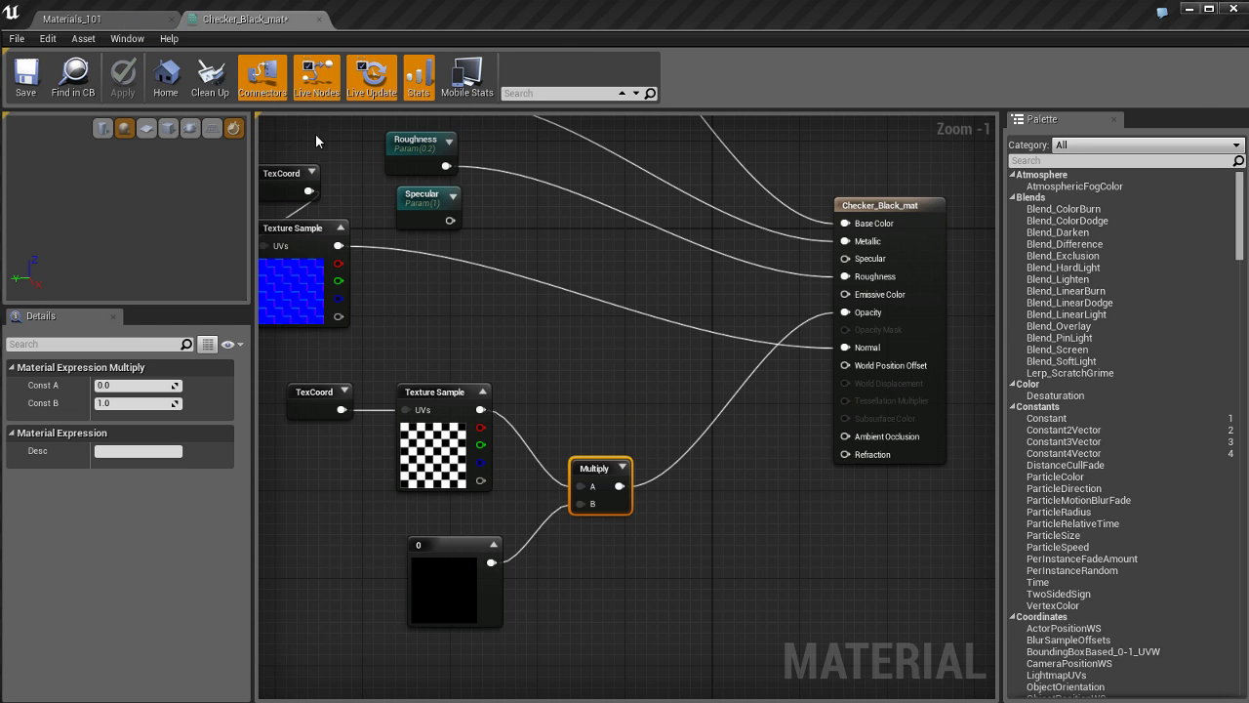
# Step: Check the sphere in the Materials_101 level, selecting it to show its outline and then clearing the selection
pyautogui.click(124, 24)
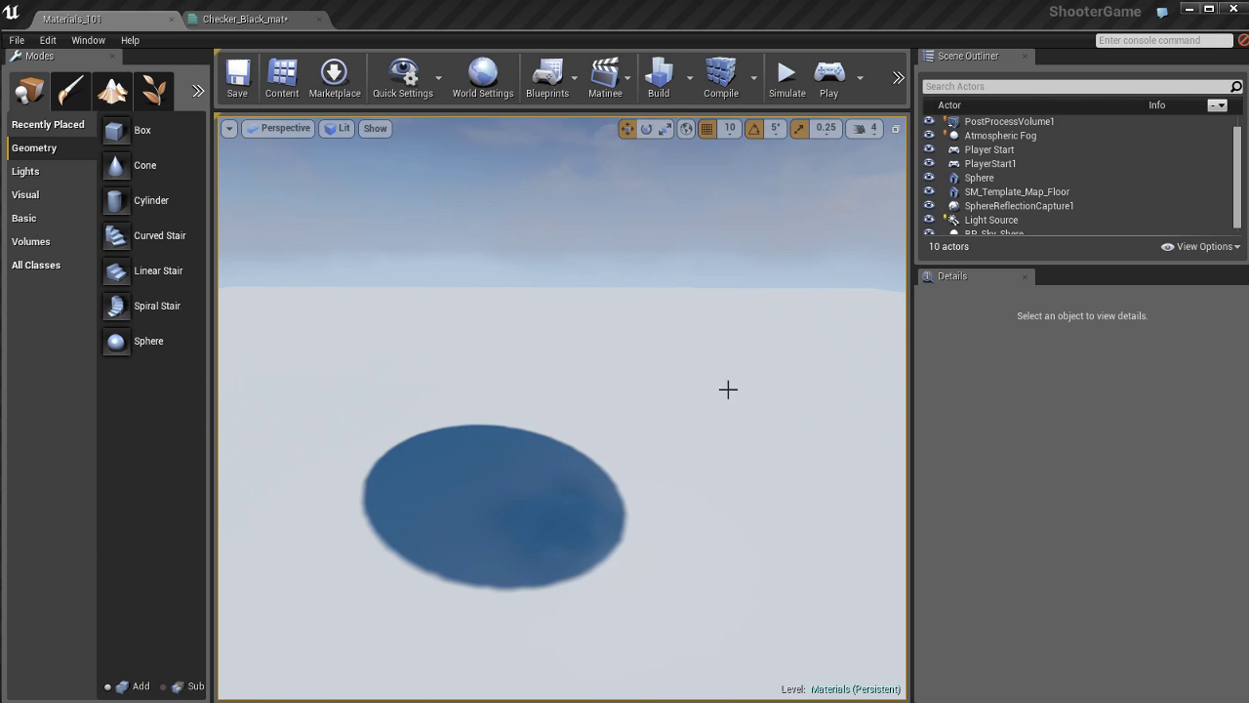
pyautogui.click(598, 382)
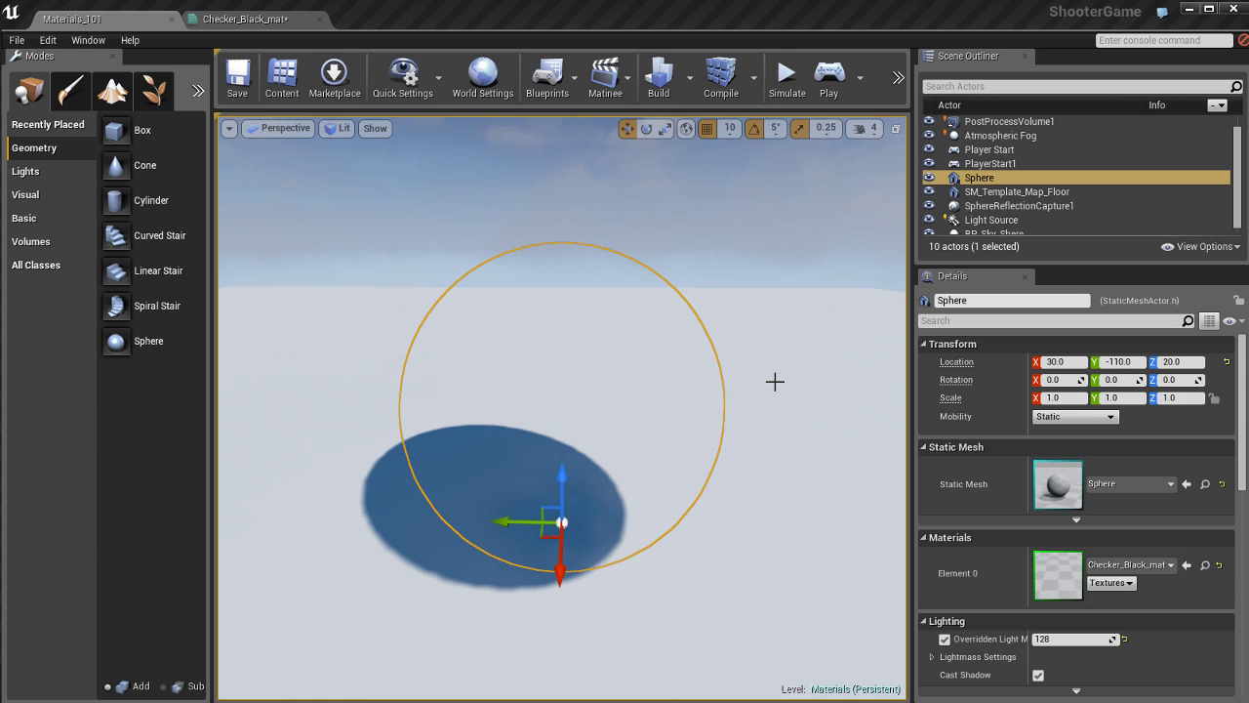
pyautogui.click(775, 382)
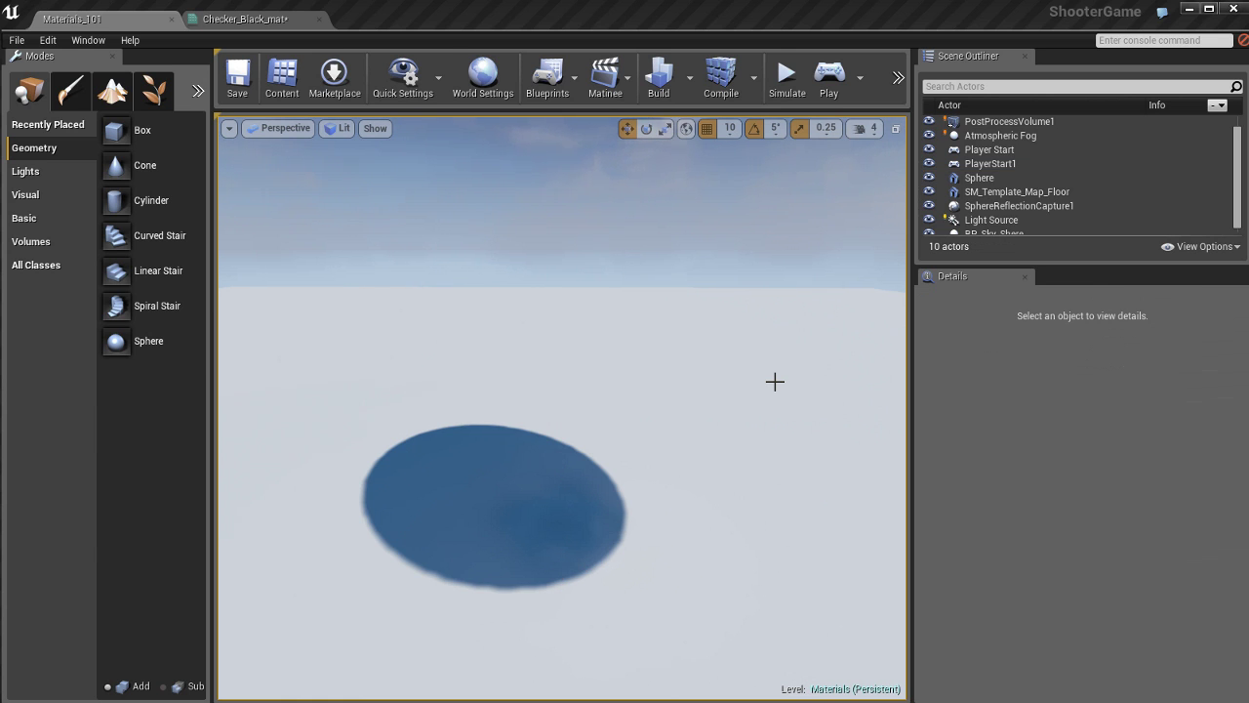
# Step: Set the Constant feeding the Multiply node to 1, apply the material, and check the sphere in the level
pyautogui.click(269, 19)
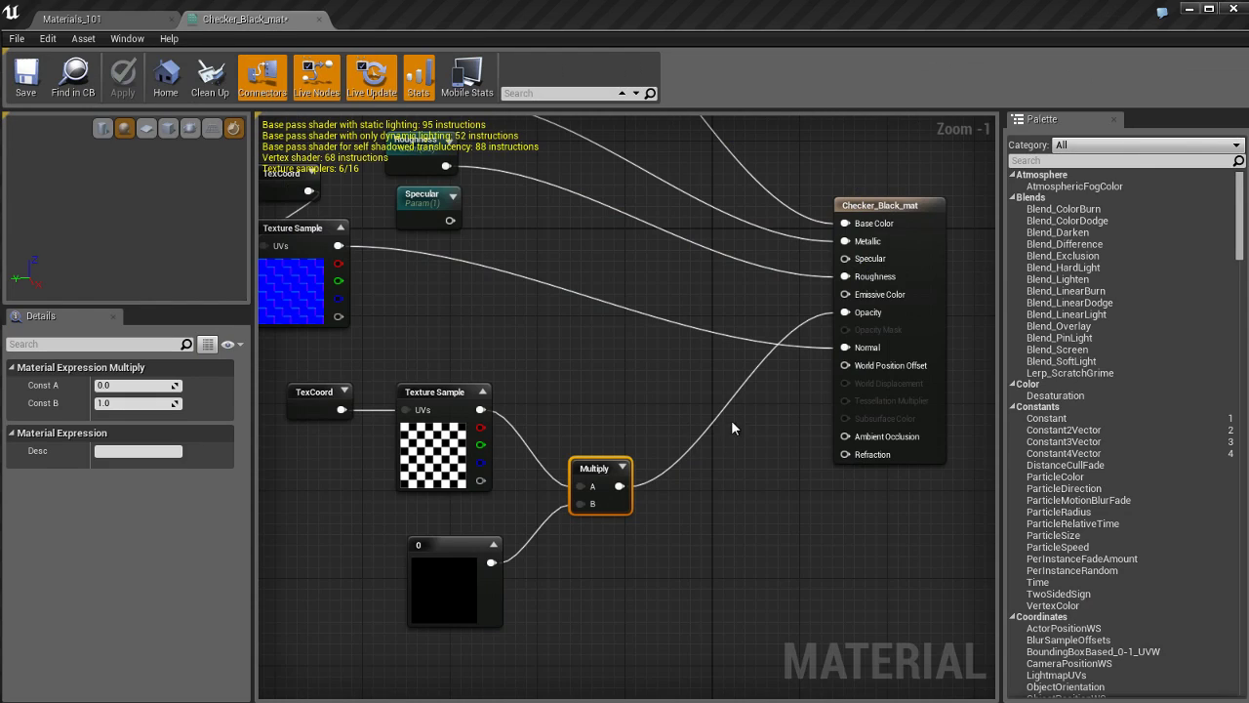
pyautogui.click(448, 580)
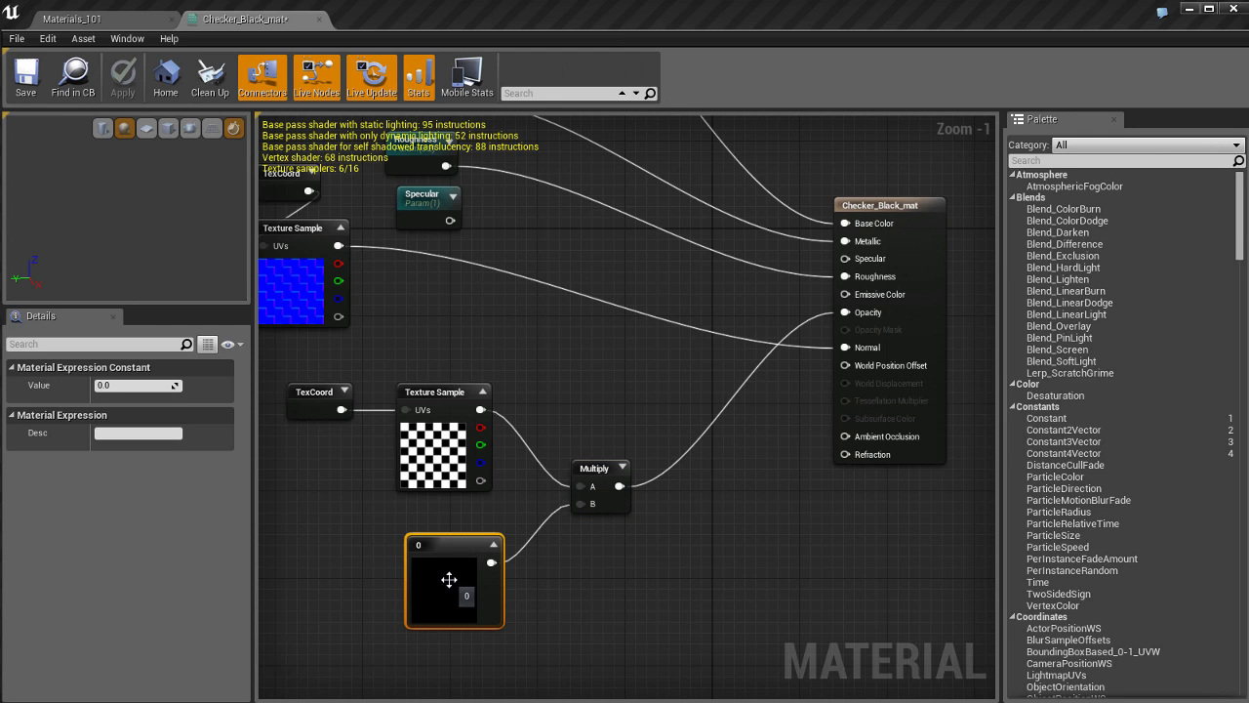
pyautogui.click(431, 441)
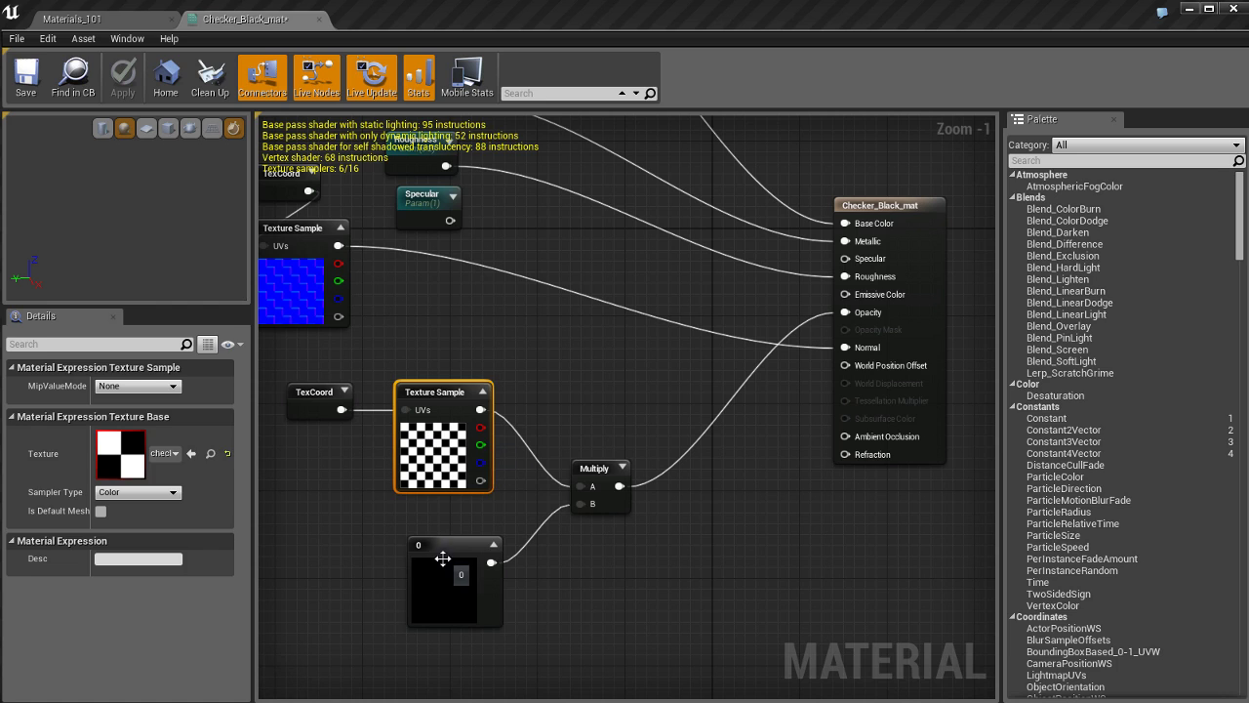
pyautogui.click(459, 547)
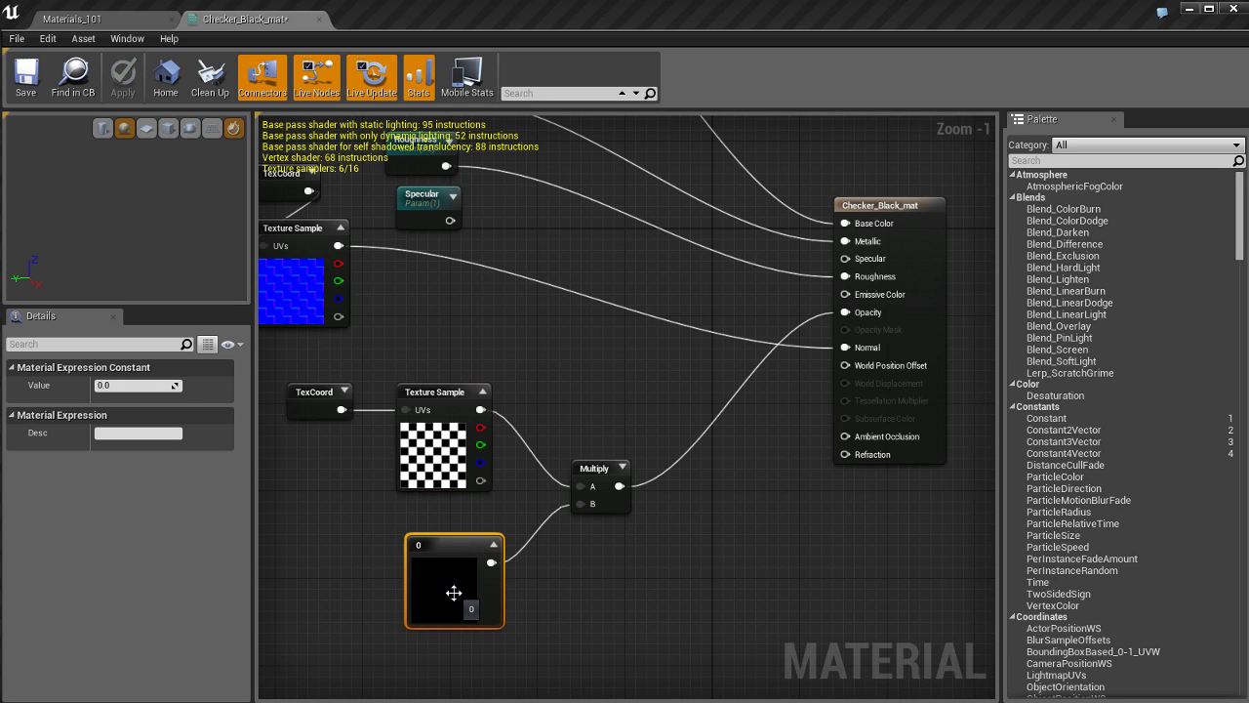
pyautogui.click(137, 386)
pyautogui.write('1')
pyautogui.press('Return')
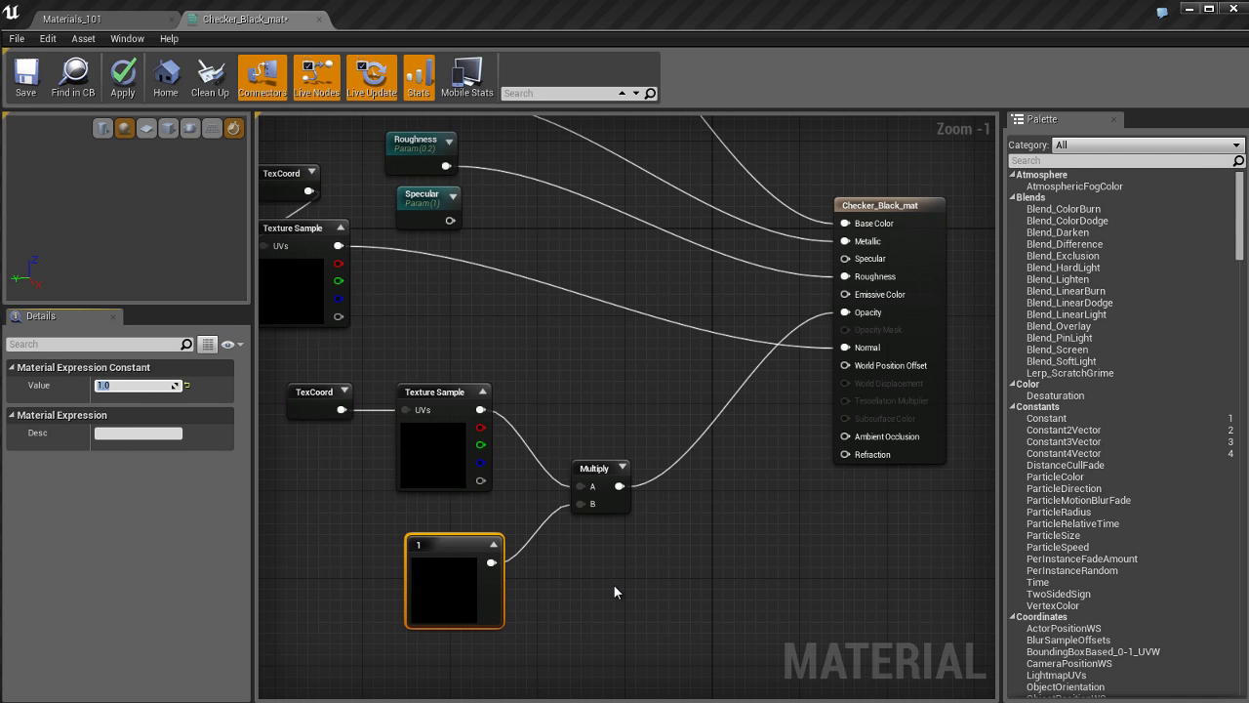
pyautogui.click(122, 78)
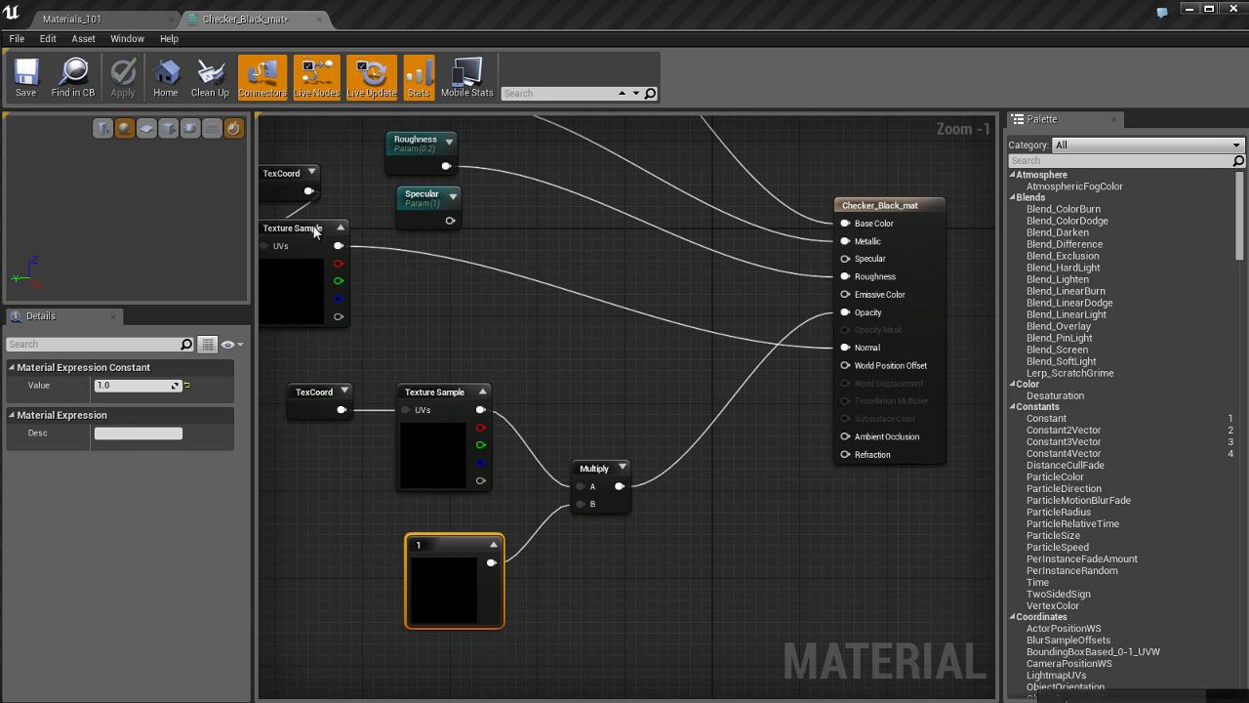
pyautogui.click(72, 18)
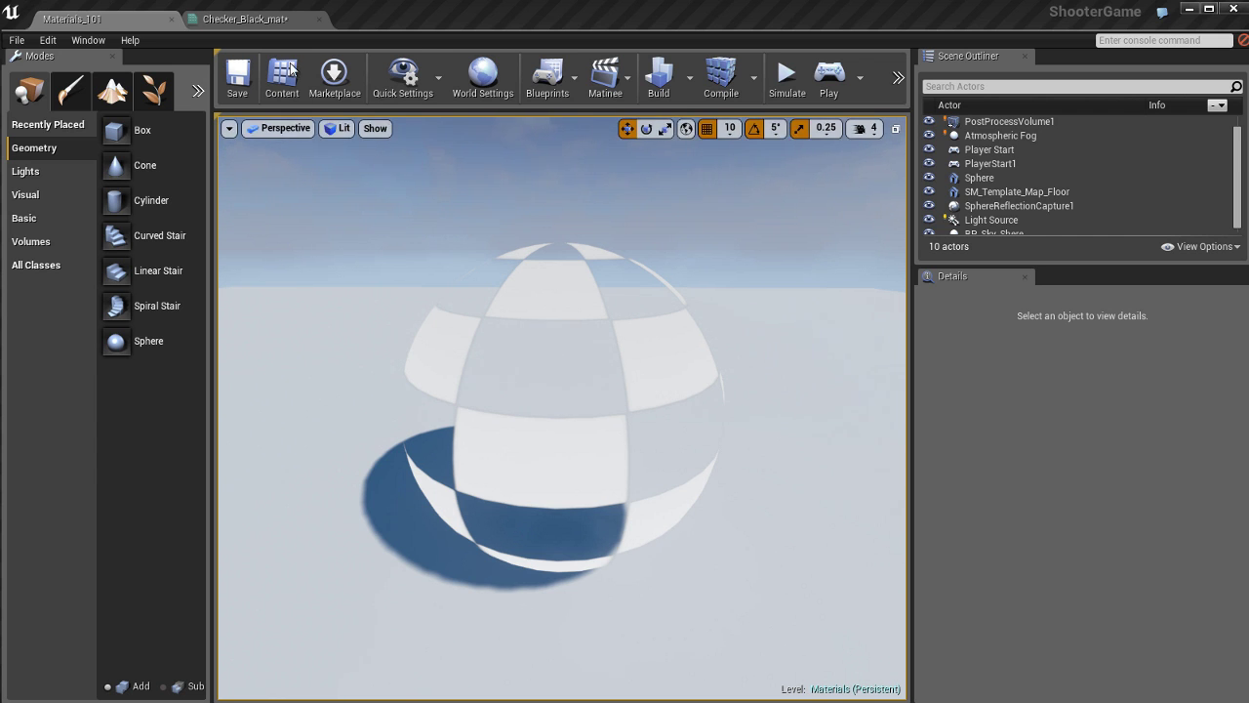
pyautogui.click(273, 19)
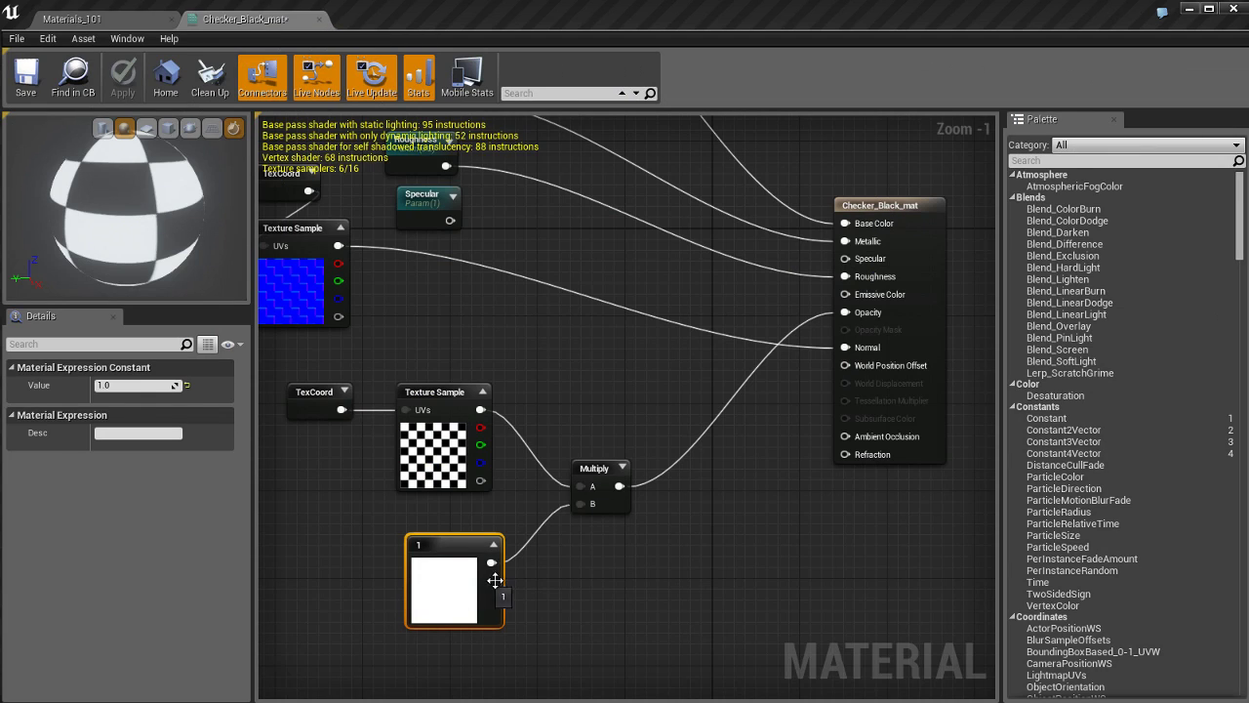
# Step: Set the Constant feeding the Multiply node to 0.5, apply the material, and view the sphere in the level
pyautogui.click(432, 441)
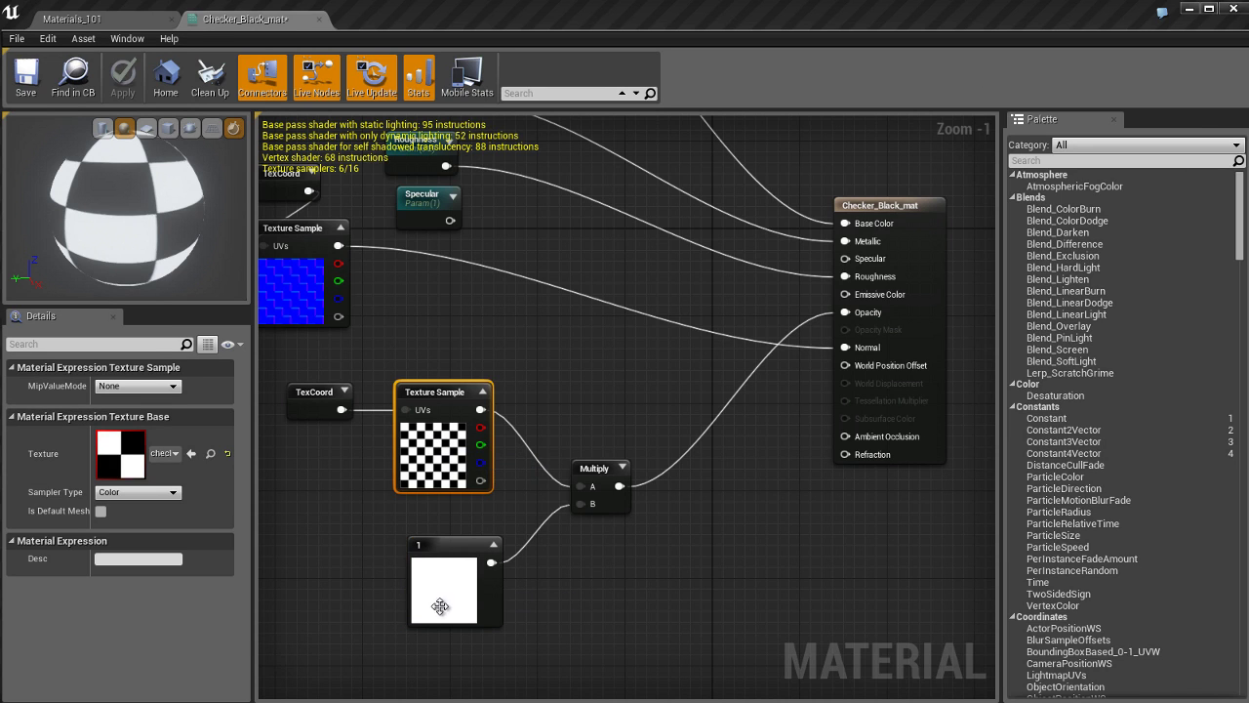
pyautogui.click(470, 595)
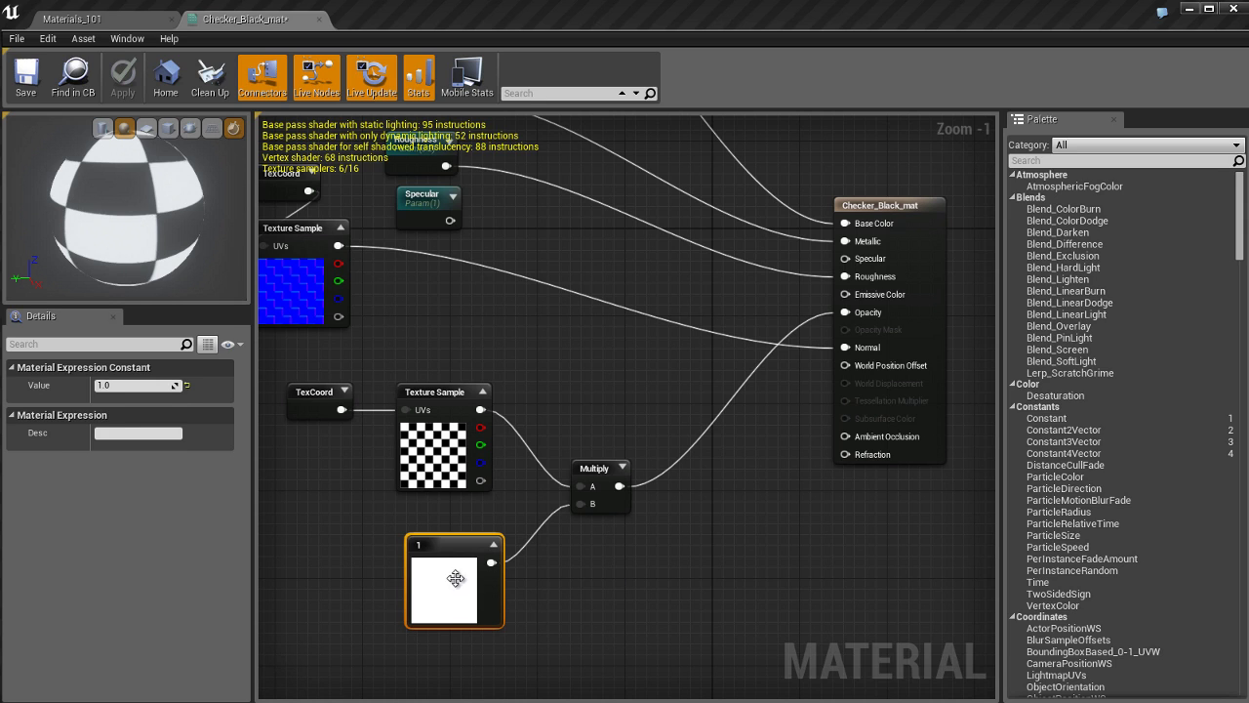
pyautogui.click(164, 385)
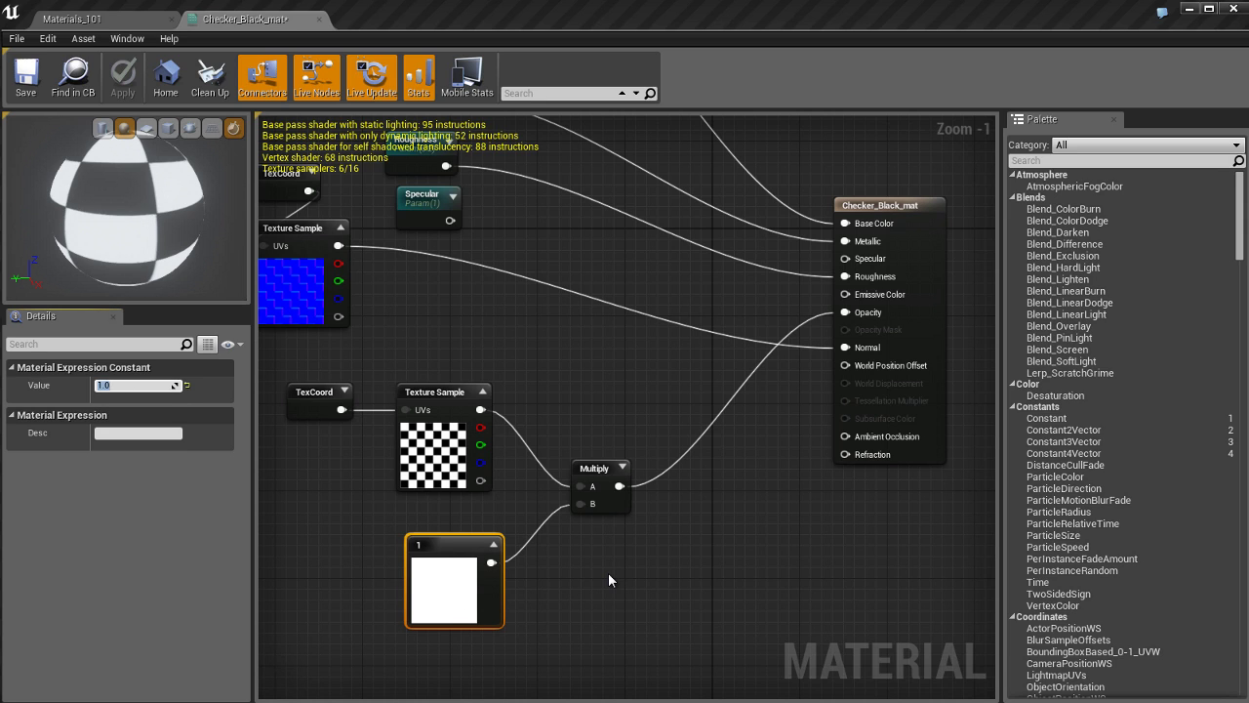
pyautogui.write('0.5')
pyautogui.press('Return')
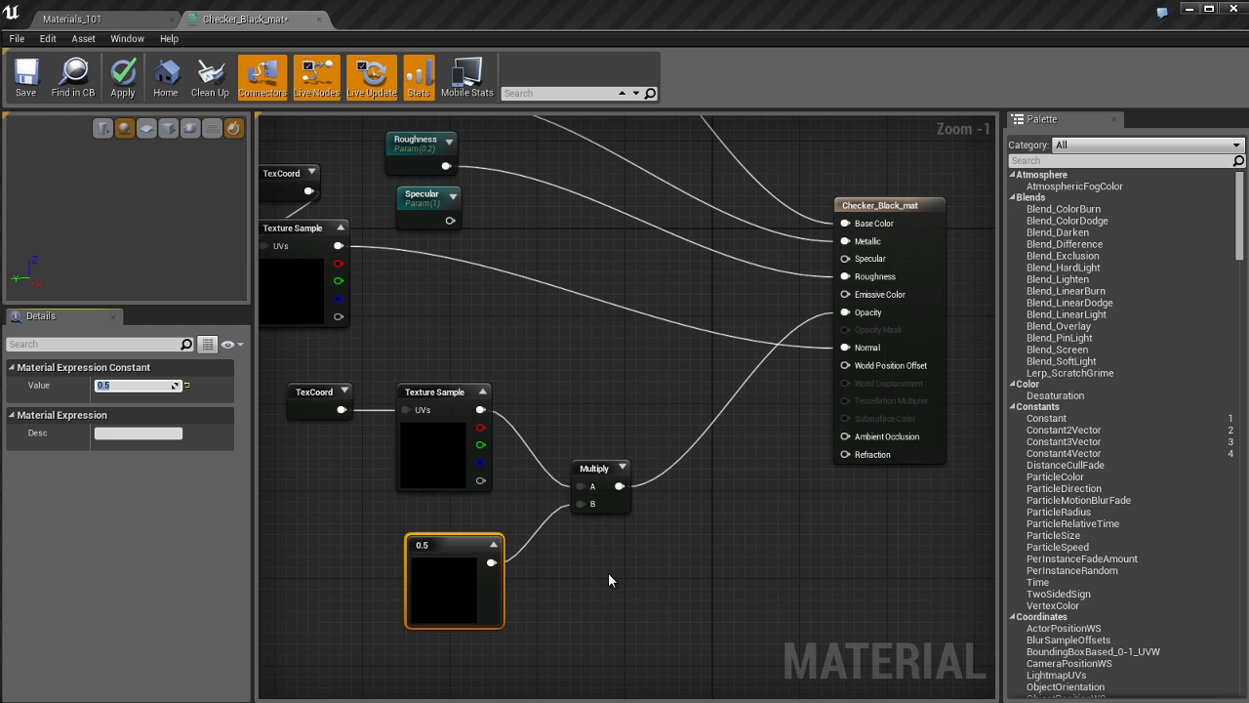
pyautogui.click(600, 562)
pyautogui.click(127, 19)
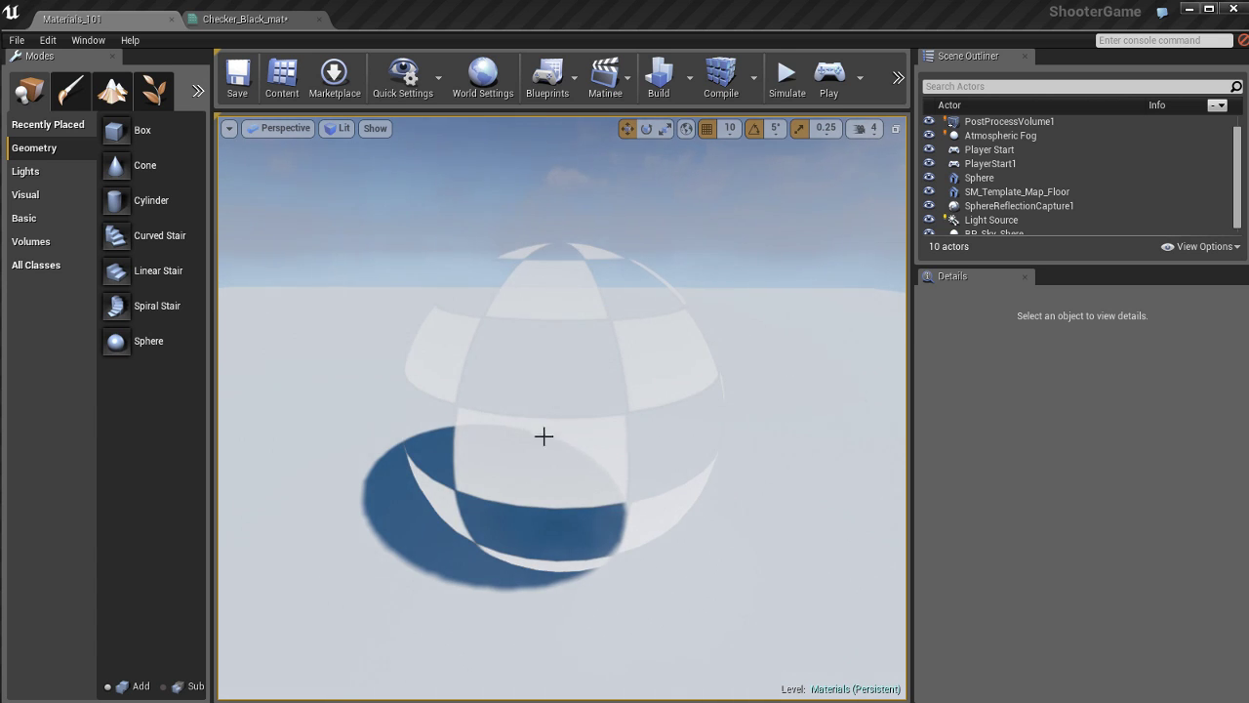
pyautogui.moveTo(624, 477)
pyautogui.keyDown('alt'); pyautogui.mouseDown()
pyautogui.moveTo(627, 440)
pyautogui.moveTo(645, 432)
pyautogui.moveTo(616, 478)
pyautogui.mouseUp(); pyautogui.keyUp('alt')
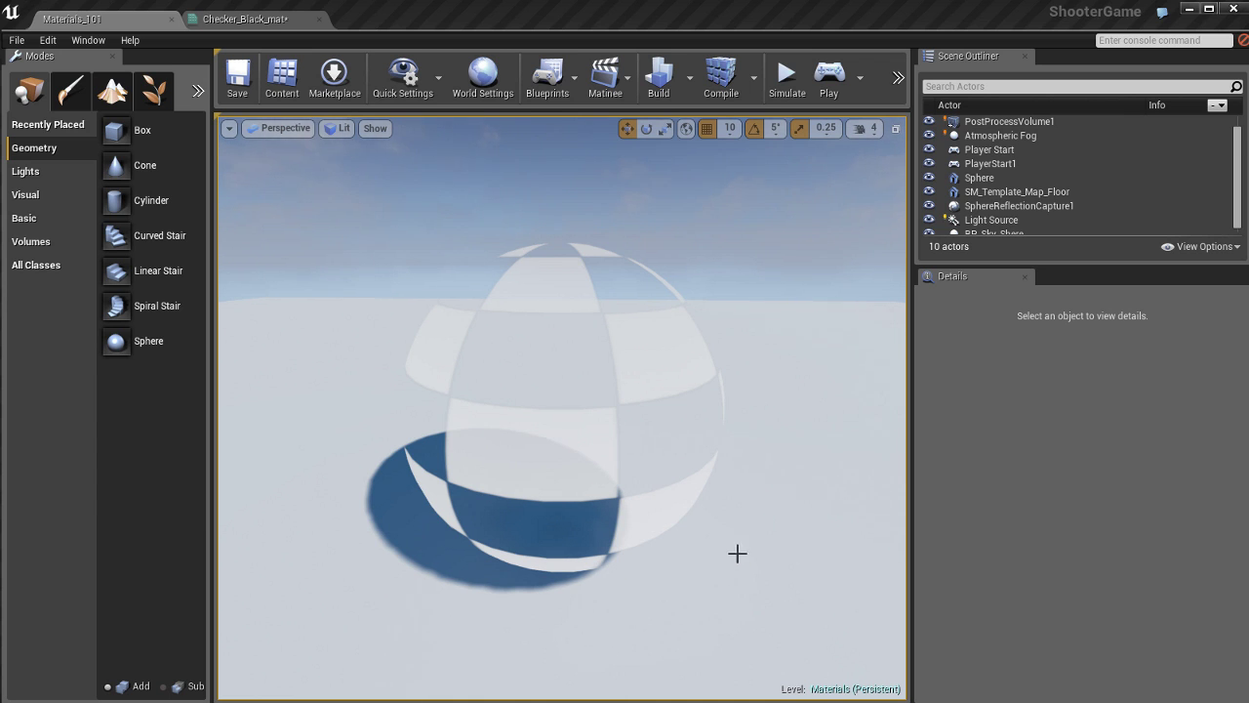
# Step: Delete the TexCoord, checker Texture Sample, 0.5 constant and Multiply nodes that drive the opacity of Checker_Black_mat
pyautogui.click(262, 21)
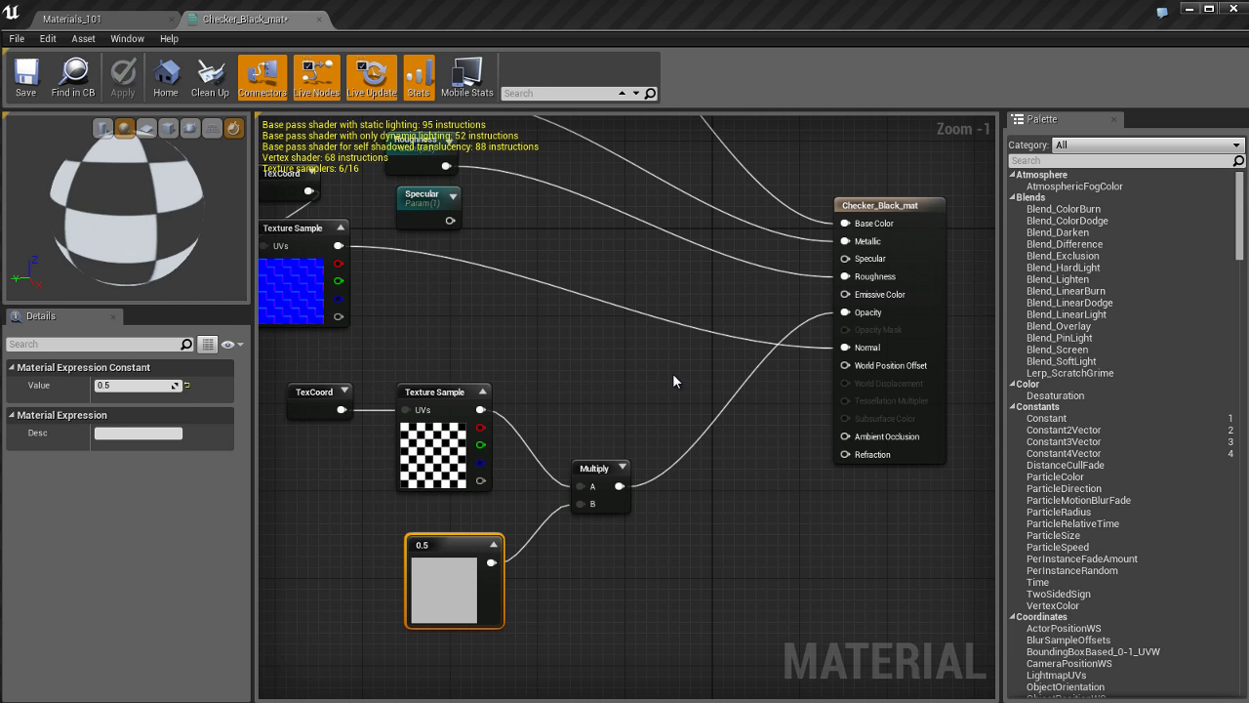
pyautogui.moveTo(673, 374); pyautogui.dragTo(466, 606)
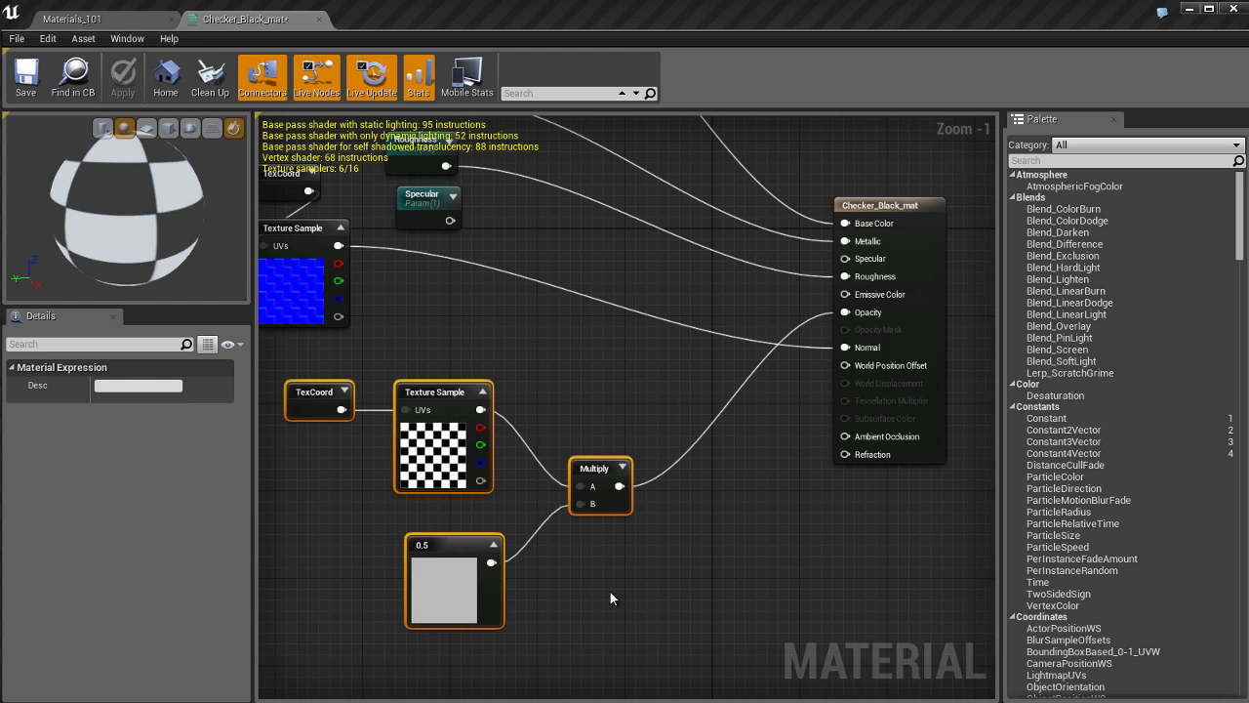
pyautogui.press('Delete')
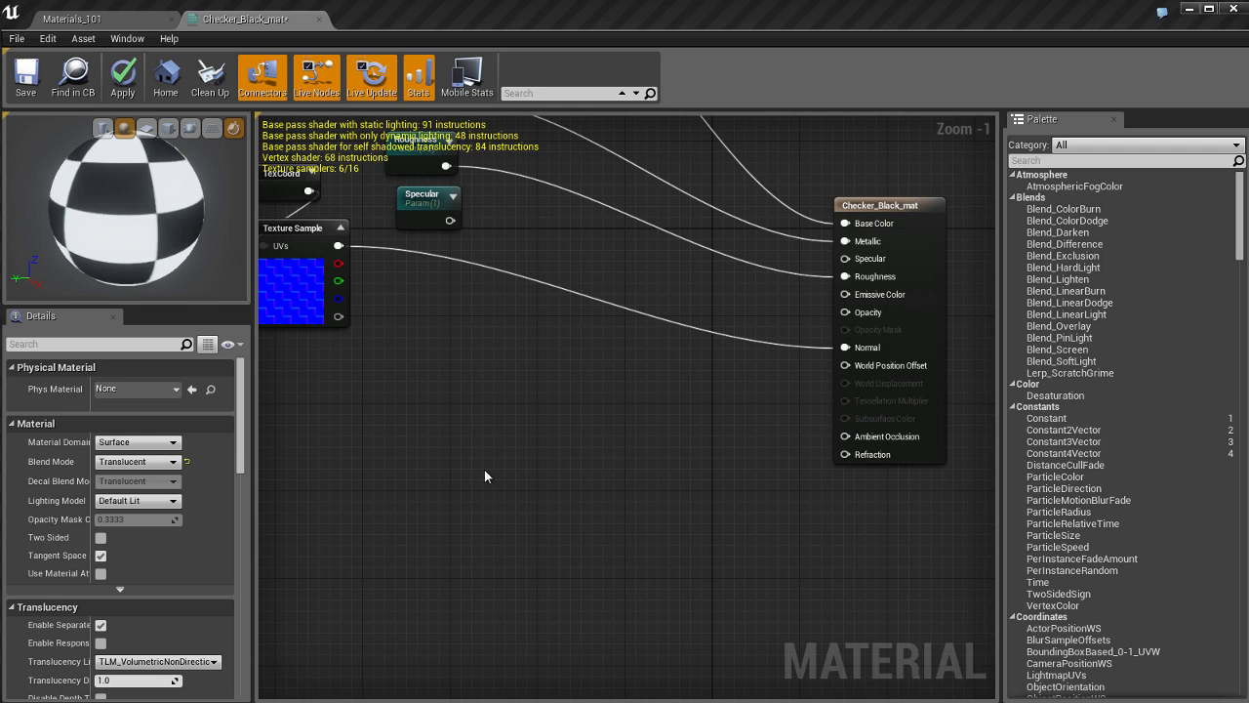
# Step: Set the blend mode of Checker_Black_mat to Masked, apply the material, and check the sphere in the level
pyautogui.moveTo(877, 258); pyautogui.dragTo(899, 260)
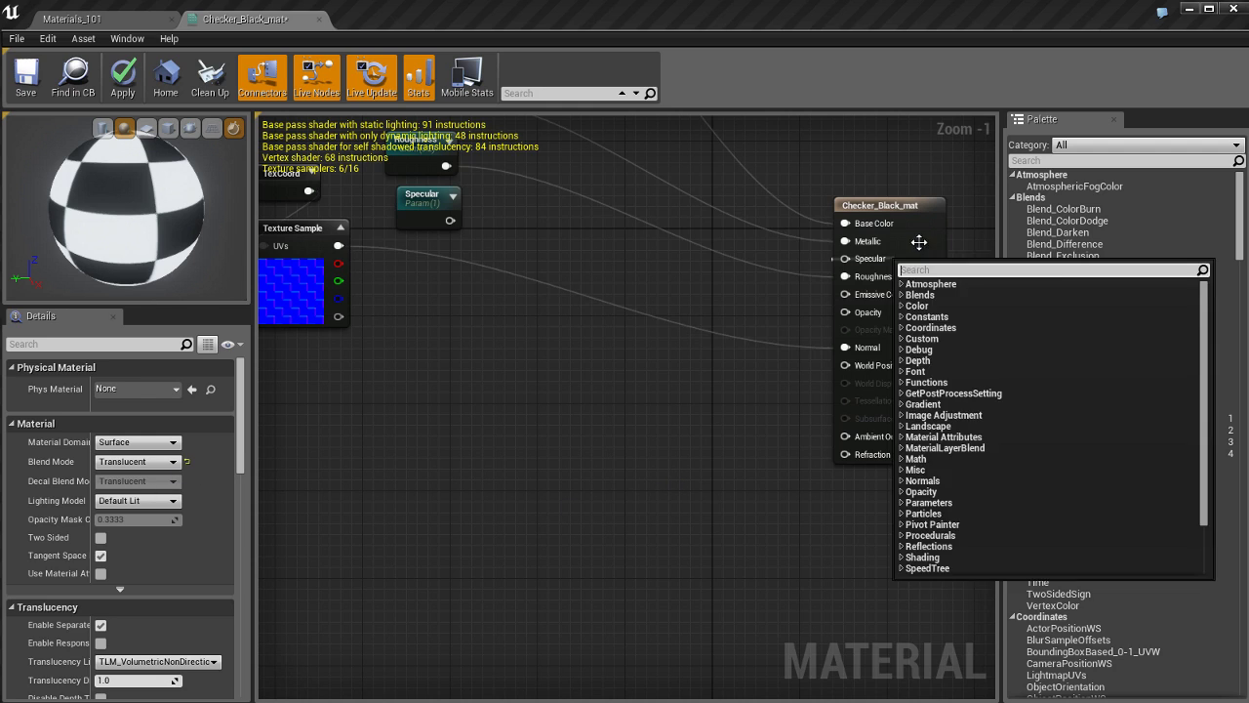
pyautogui.click(917, 247)
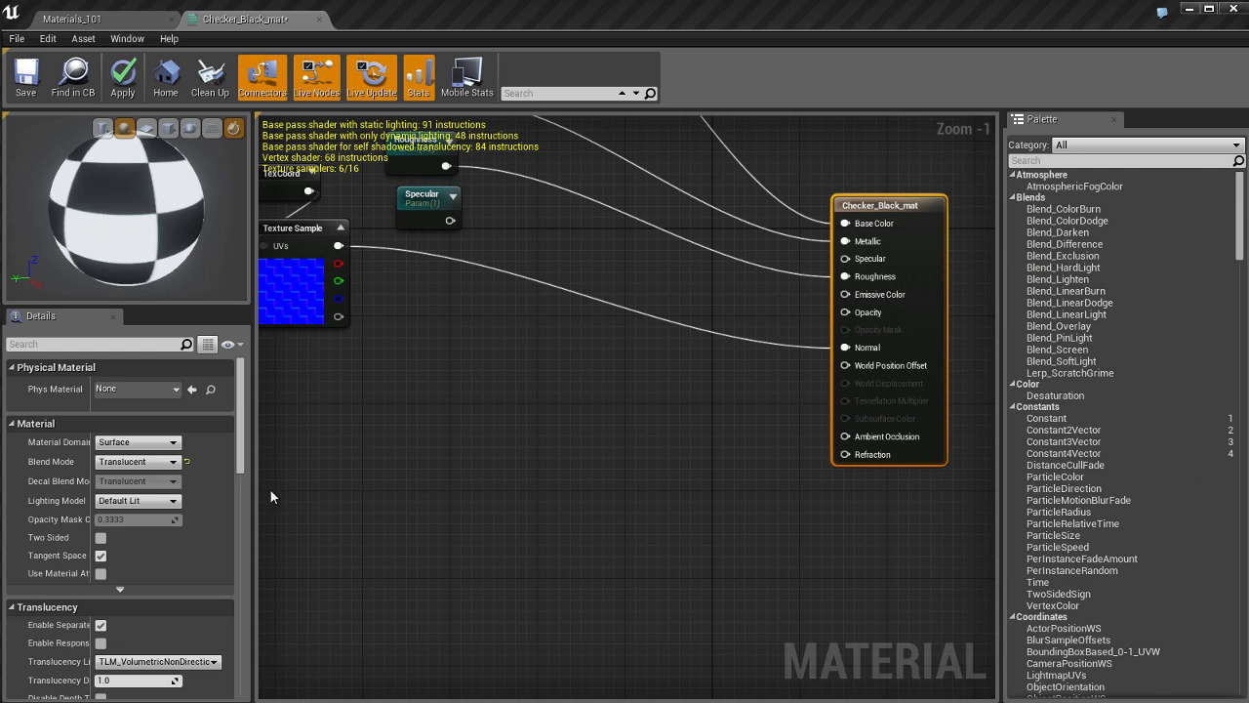
pyautogui.click(137, 463)
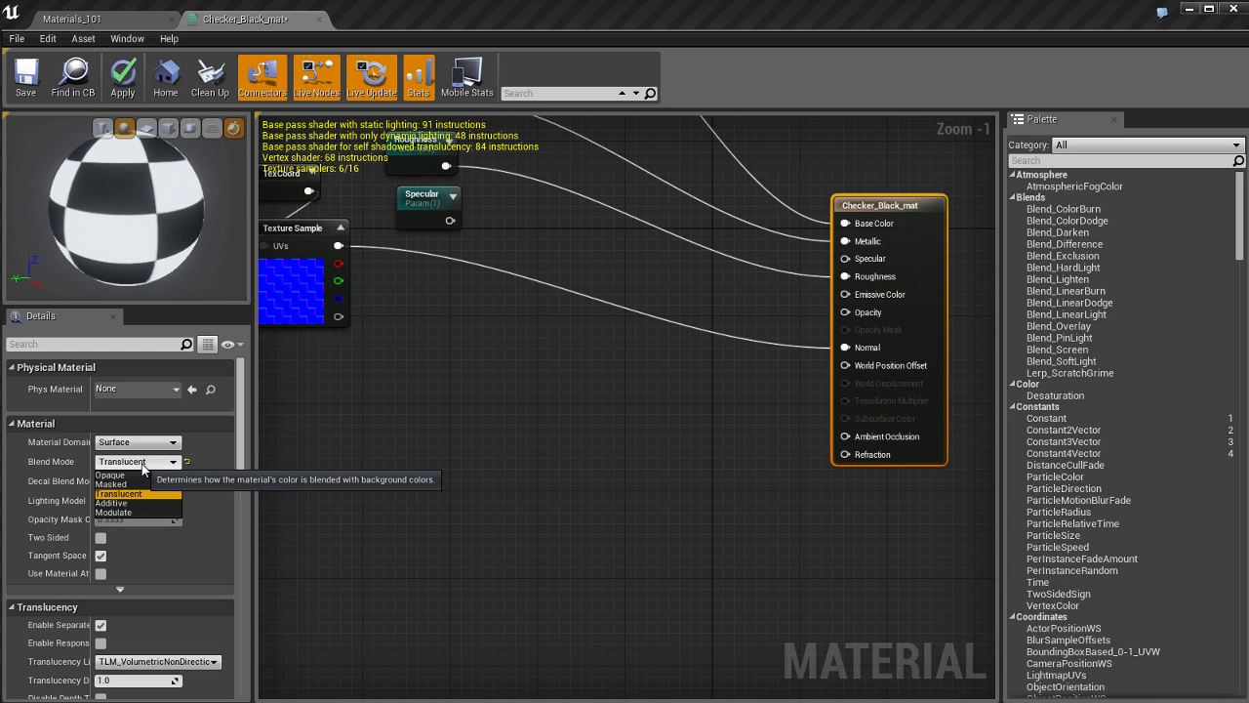
pyautogui.click(117, 484)
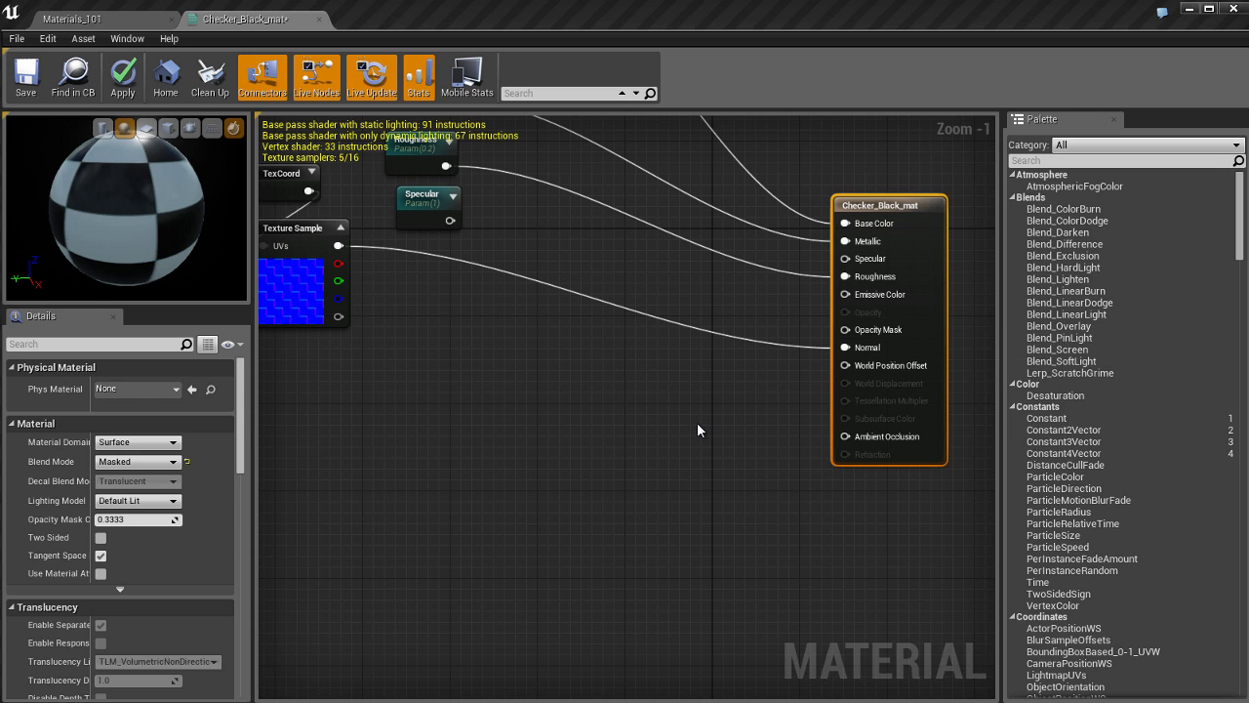
pyautogui.hotkey('ctrl', 's')
pyautogui.click(106, 18)
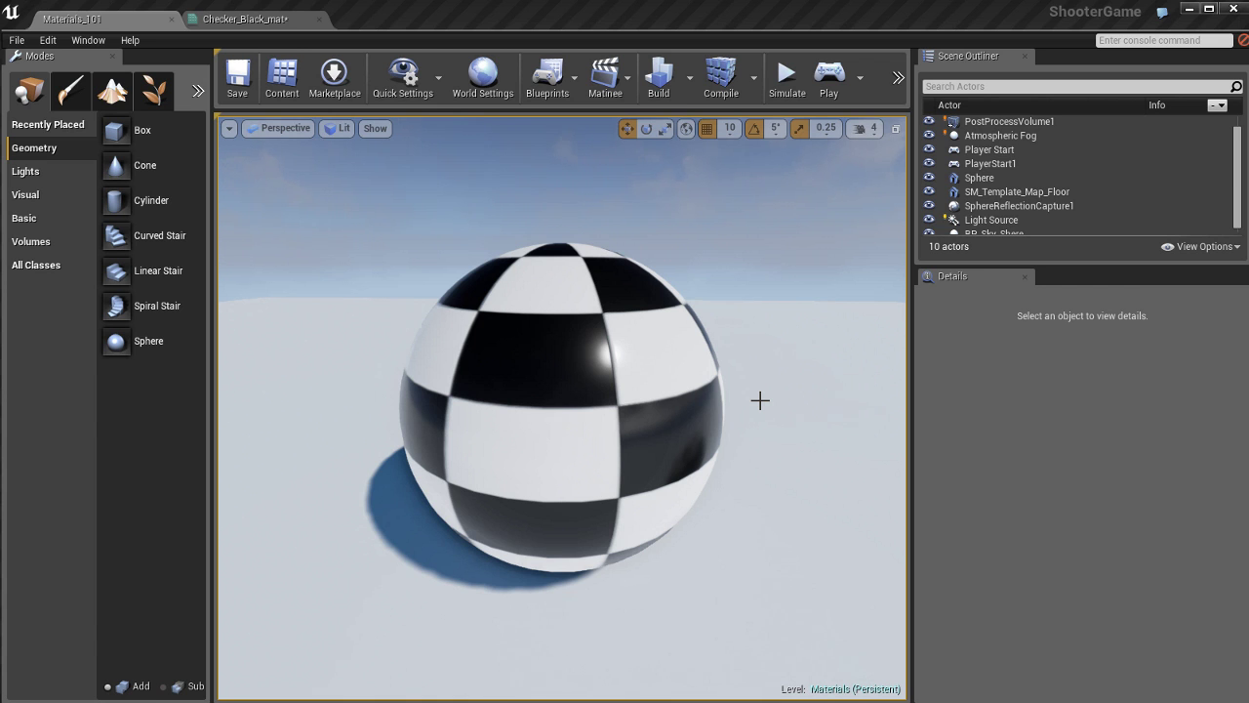
pyautogui.keyDown('alt'); pyautogui.moveTo(788, 449); pyautogui.dragTo(808, 439); pyautogui.keyUp('alt')
# Step: Add the fence diffuse and fence normal textures to the Checker_Black_mat graph, placing the diffuse Texture Sample above the normal one
pyautogui.click(267, 30)
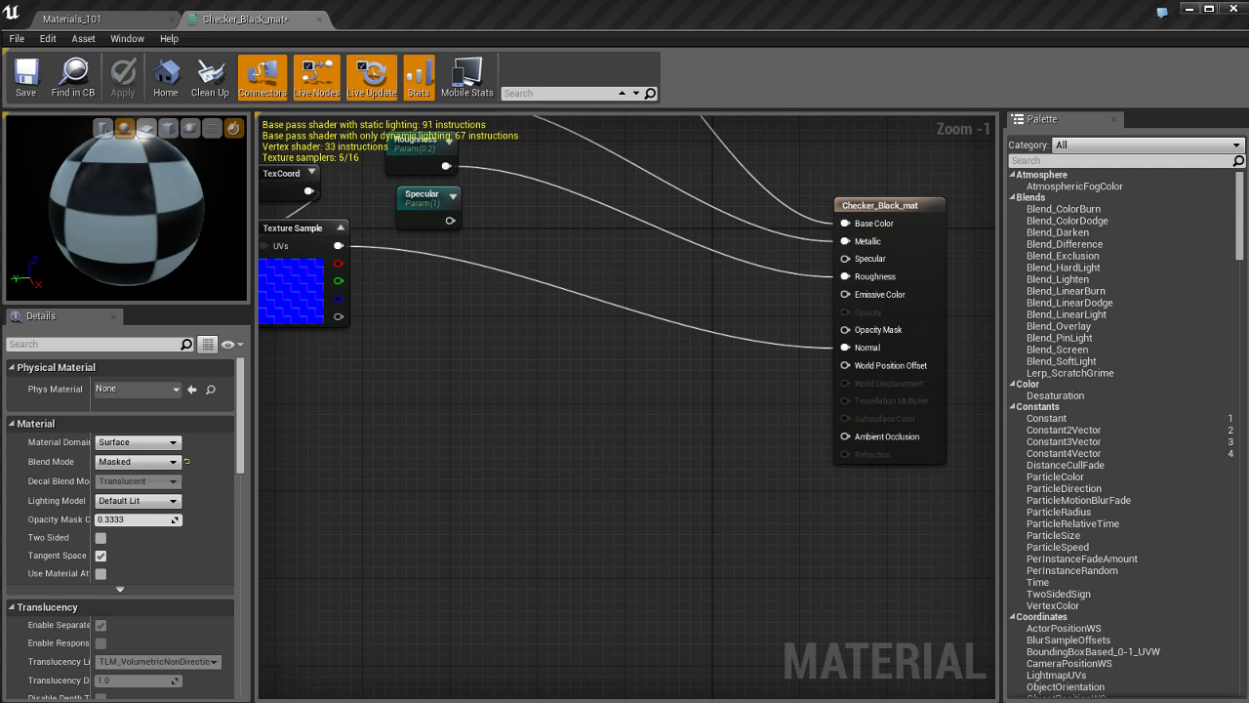
pyautogui.moveTo(625, 698); pyautogui.dragTo(500, 461)
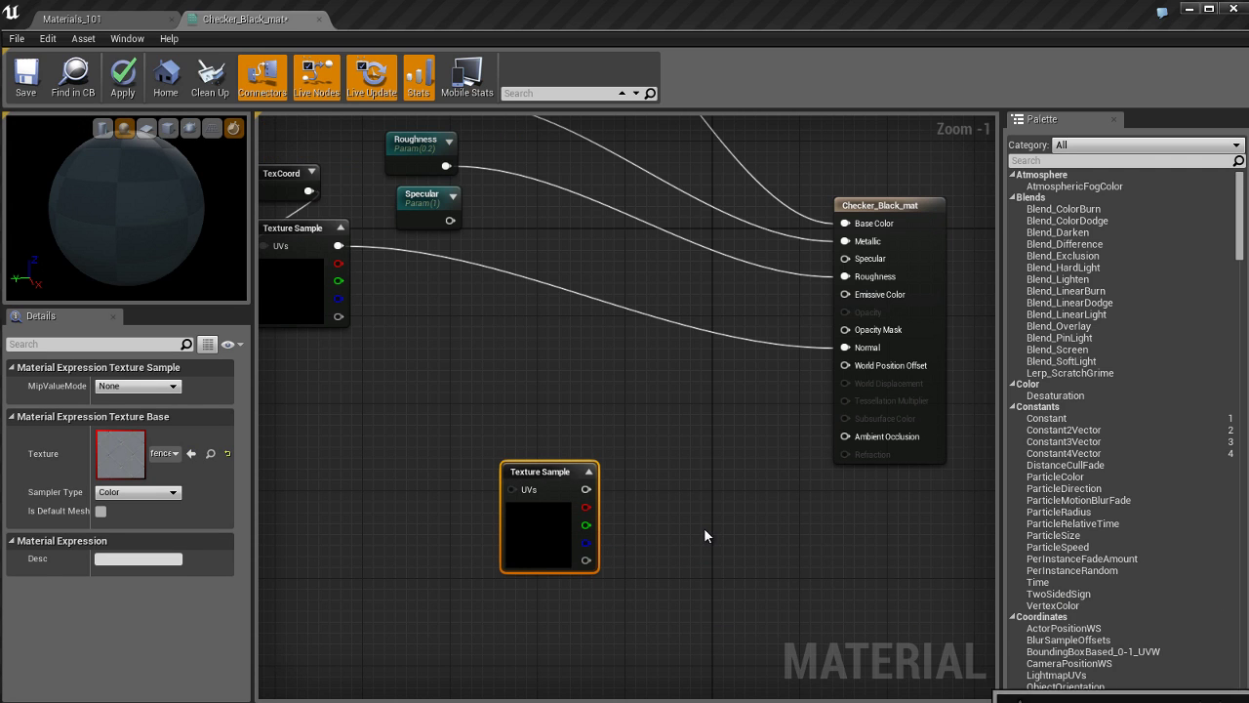
pyautogui.moveTo(987, 695); pyautogui.dragTo(433, 539)
pyautogui.click(620, 563)
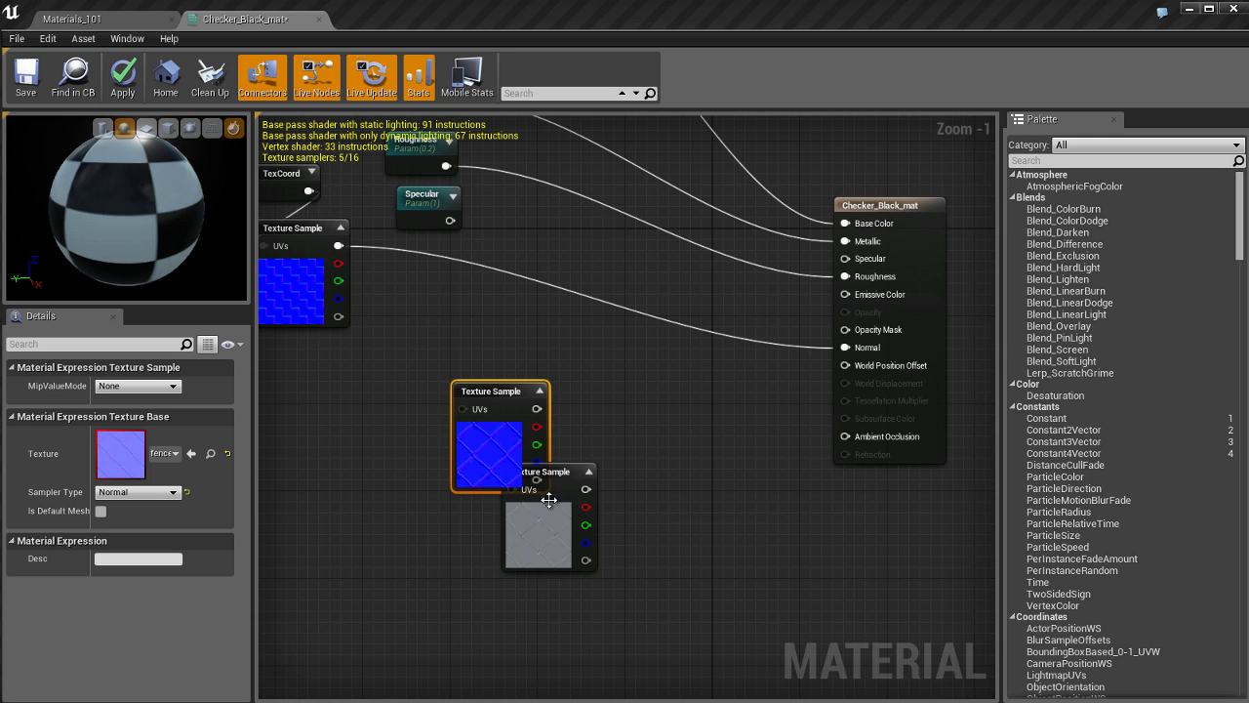
pyautogui.moveTo(493, 390); pyautogui.dragTo(394, 535)
pyautogui.moveTo(556, 473); pyautogui.dragTo(411, 379)
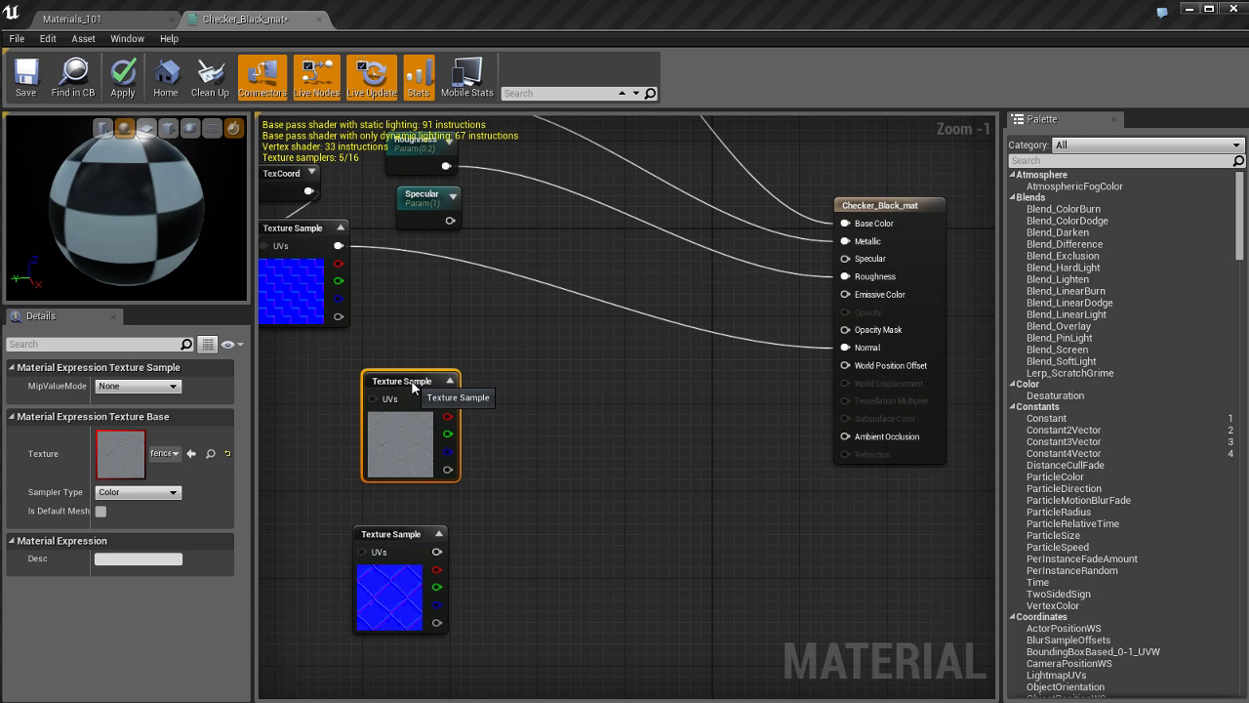
# Step: Open the fence_diffuse texture, view it with its alpha channel enabled, and close it
pyautogui.doubleClick(119, 461)
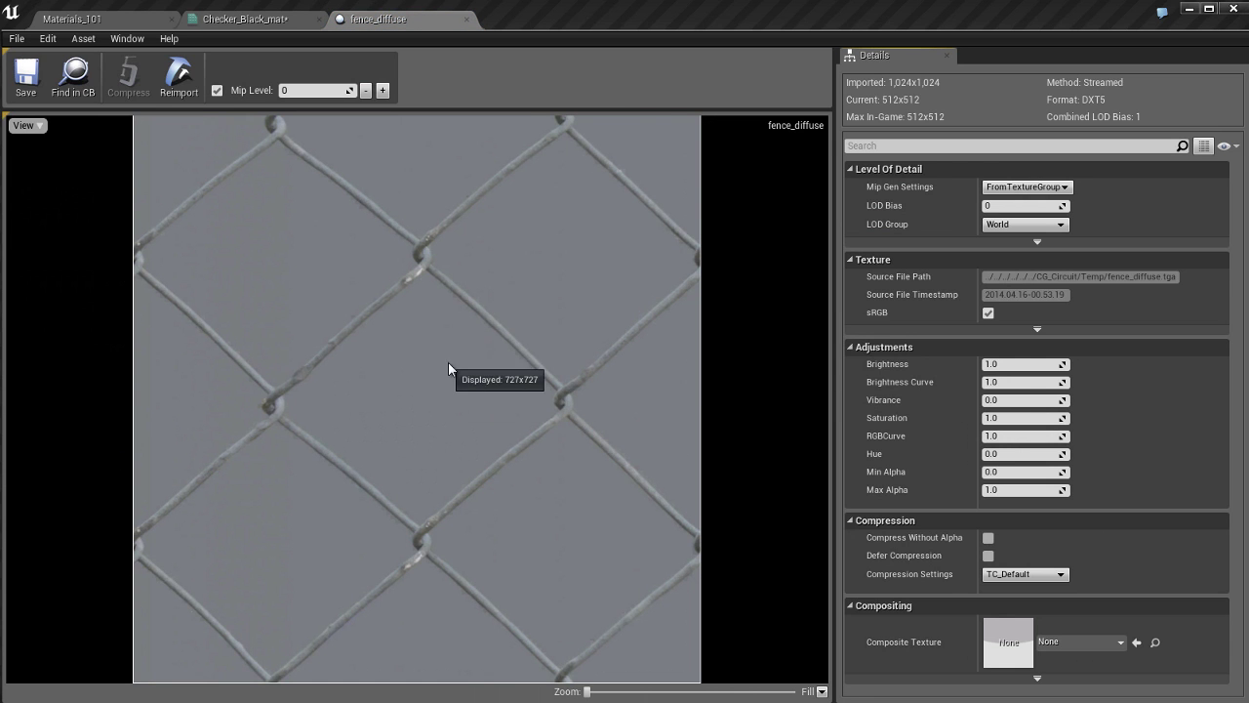
pyautogui.click(24, 125)
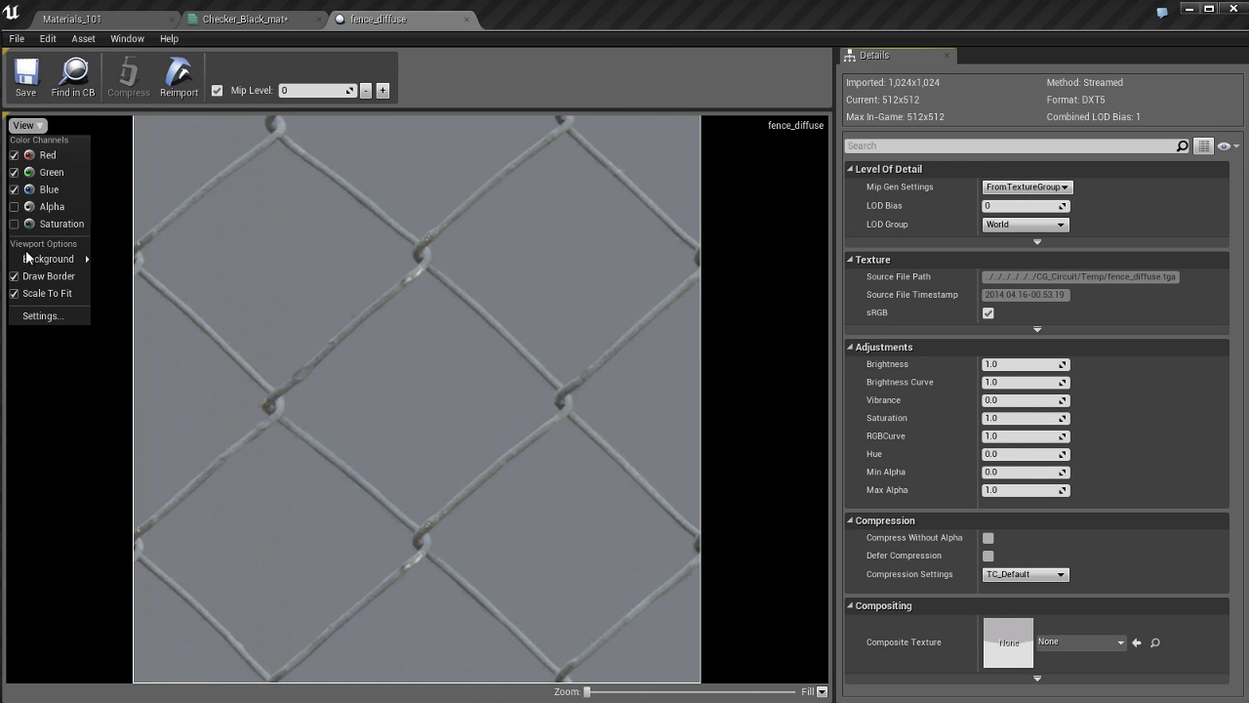
pyautogui.click(56, 210)
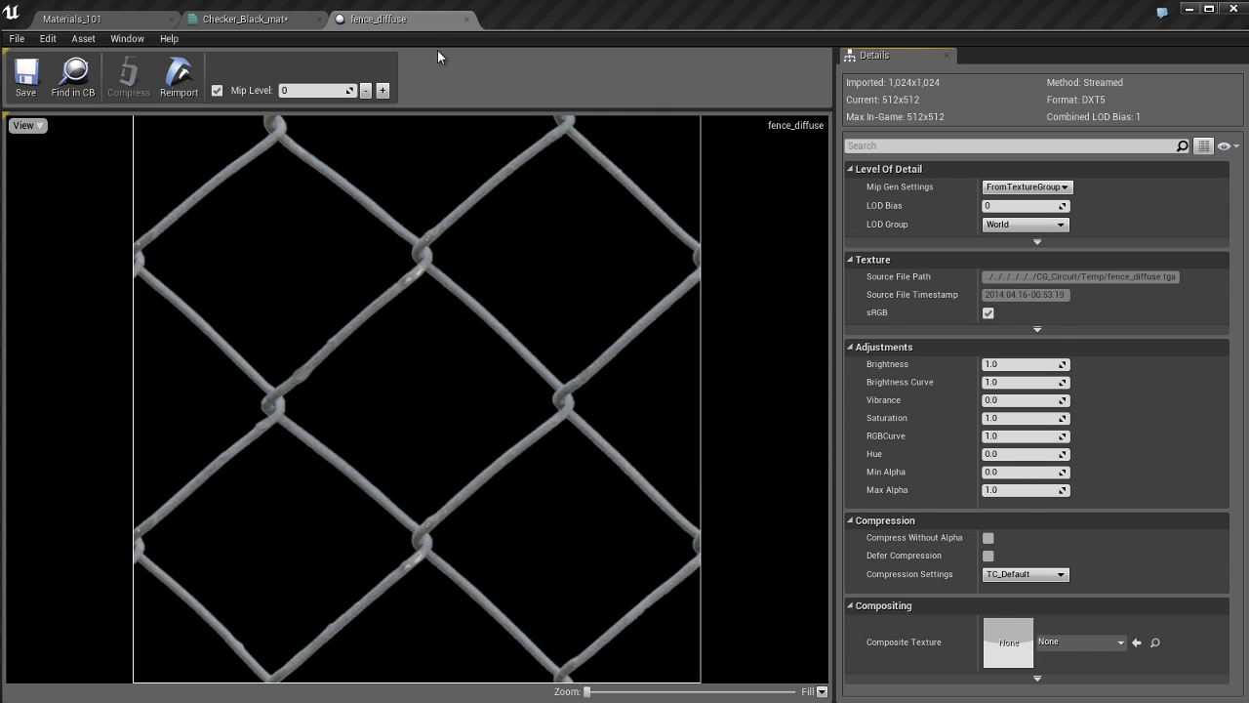
pyautogui.click(466, 18)
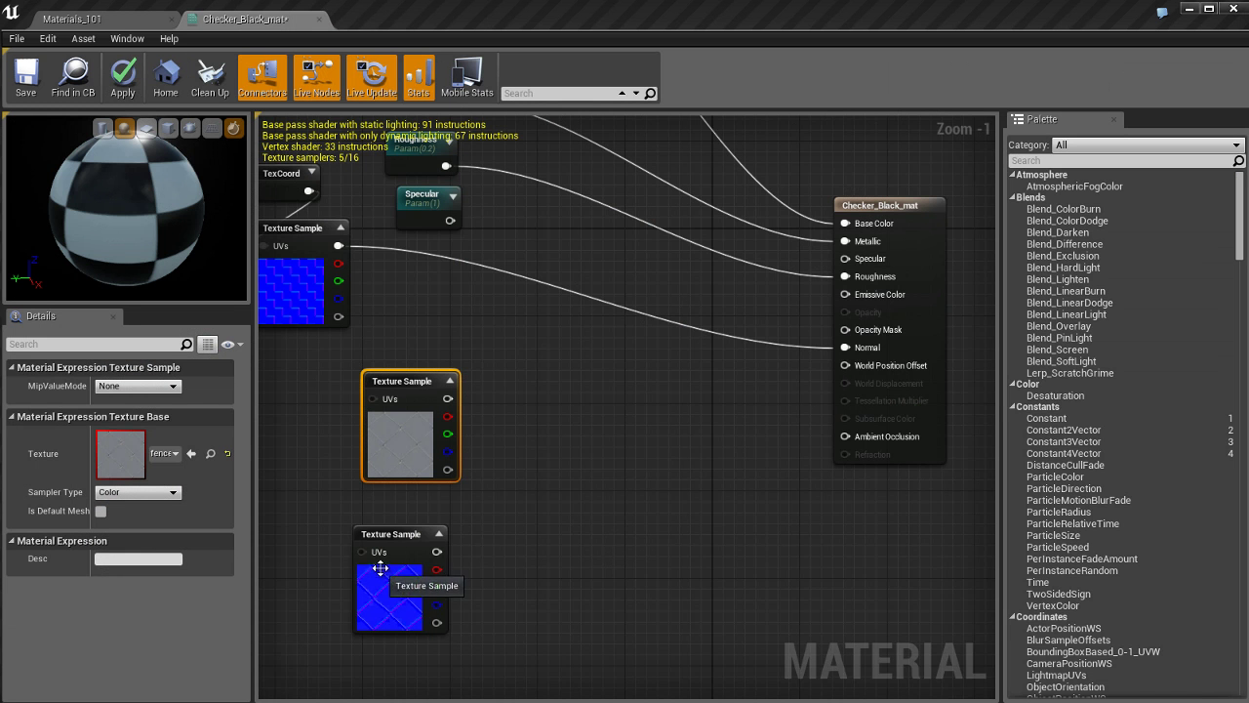
# Step: Connect the fence diffuse sample's color output to Base Color and its alpha output to Opacity Mask
pyautogui.click(395, 535)
pyautogui.click(408, 378)
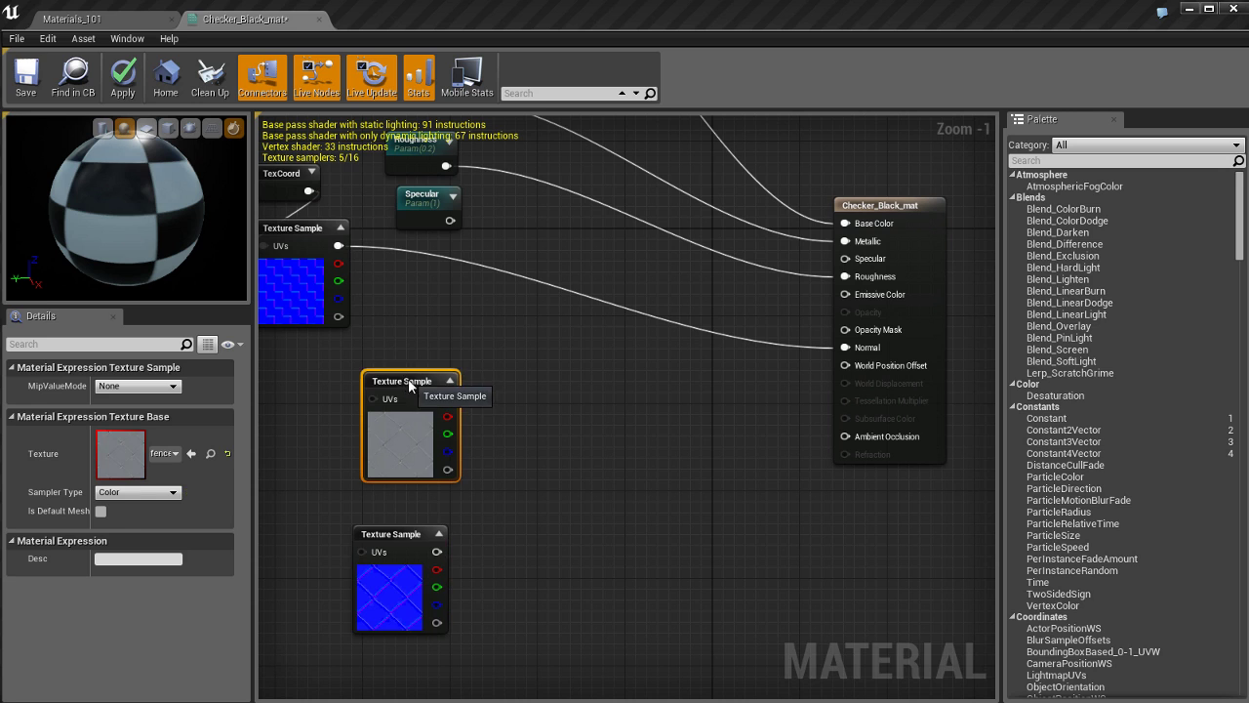
pyautogui.moveTo(407, 379); pyautogui.dragTo(397, 389)
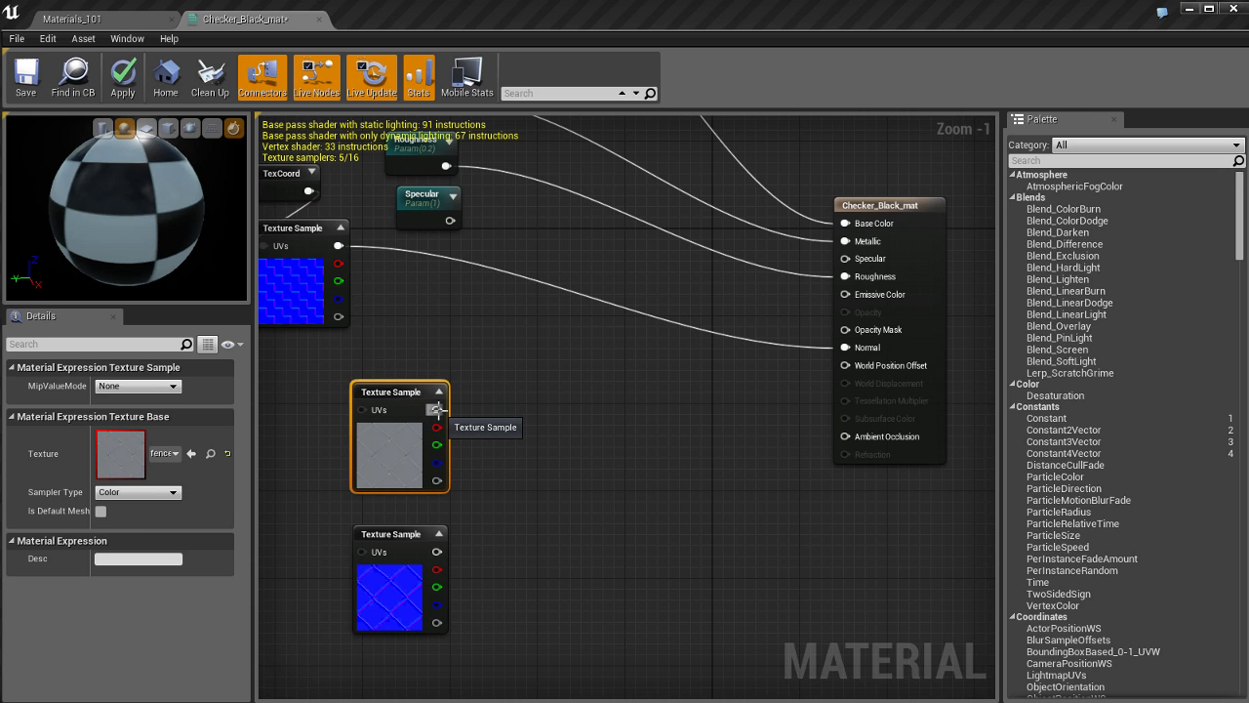
pyautogui.rightClick(436, 409)
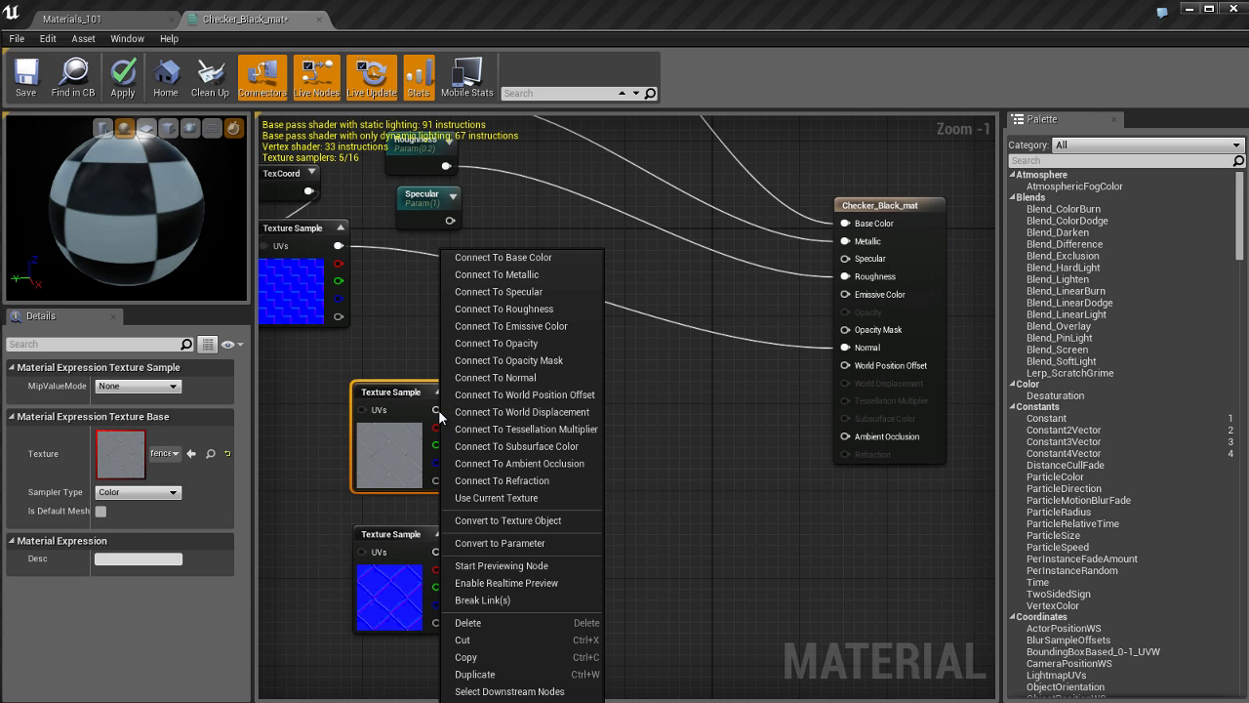
pyautogui.click(520, 260)
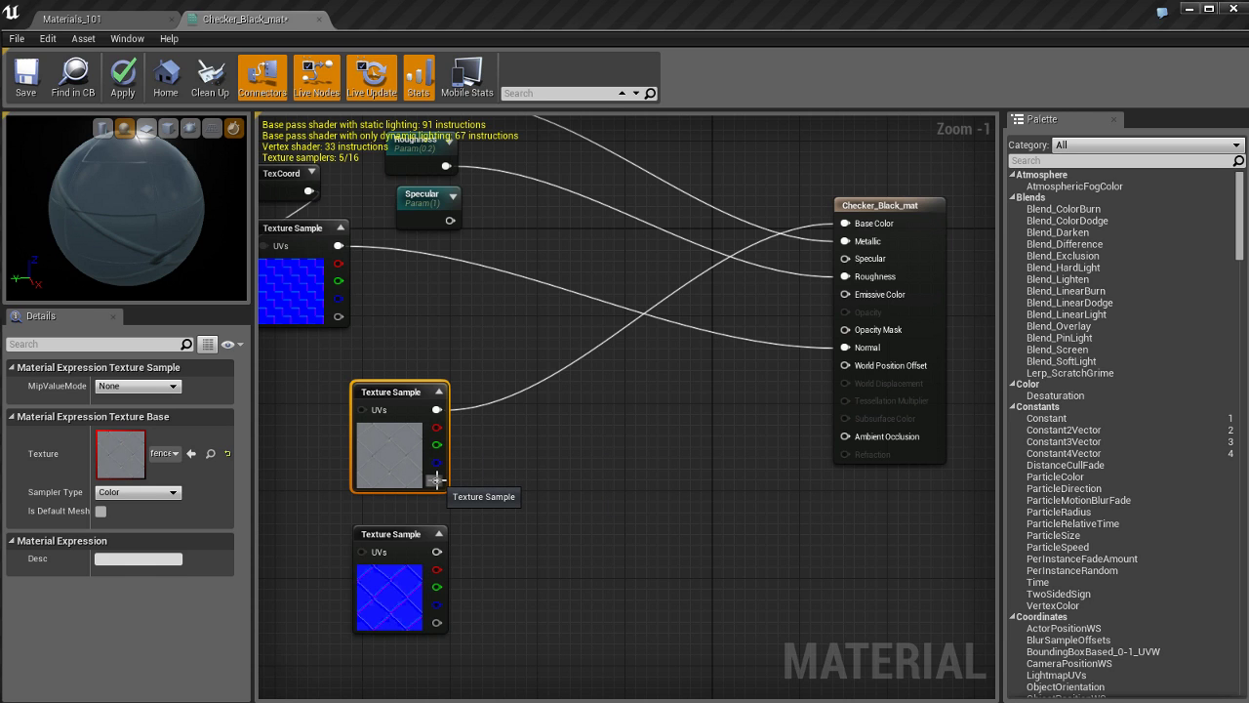
pyautogui.moveTo(436, 480); pyautogui.dragTo(875, 335)
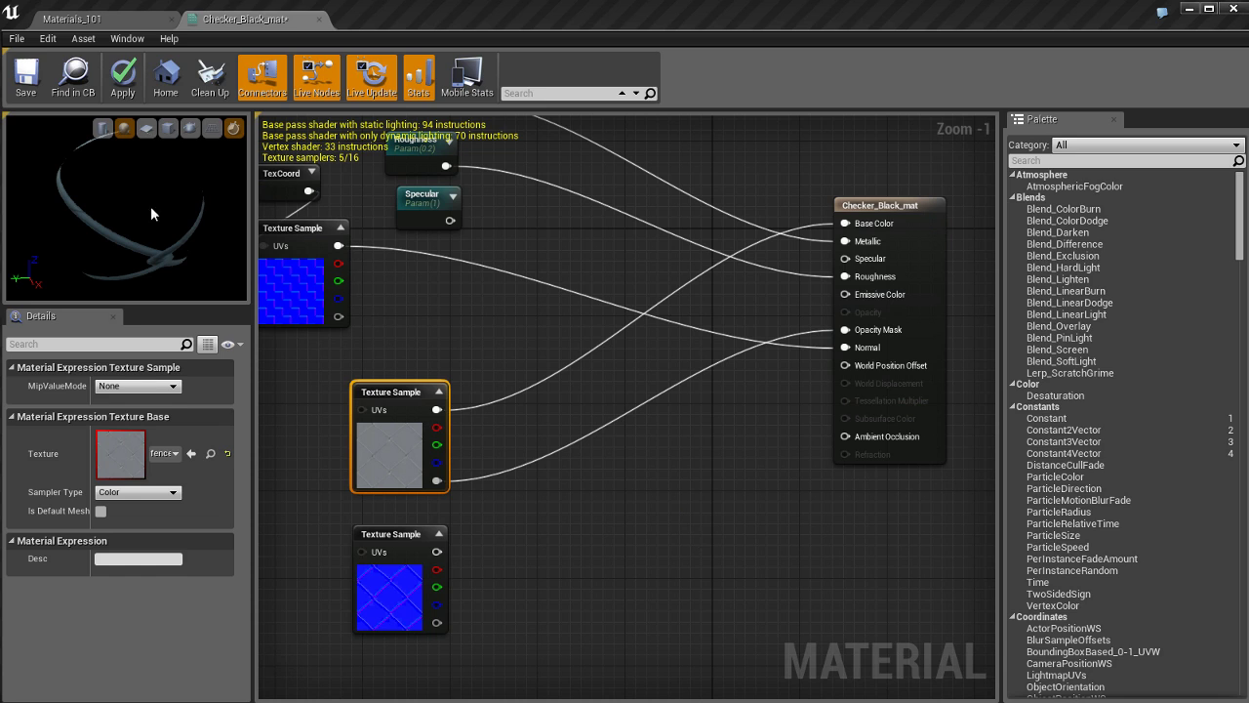
# Step: Preview the material on a plane and connect the fence normal Texture Sample to the Normal input
pyautogui.click(146, 128)
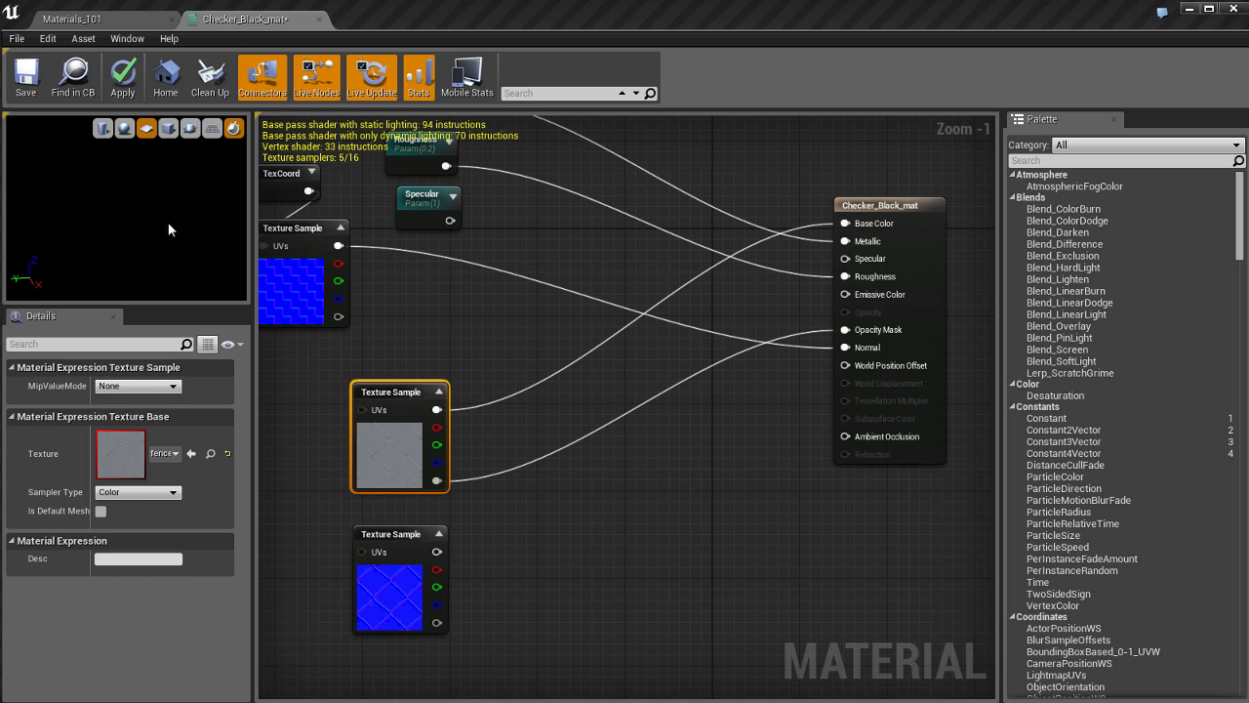
pyautogui.moveTo(168, 229); pyautogui.dragTo(139, 232)
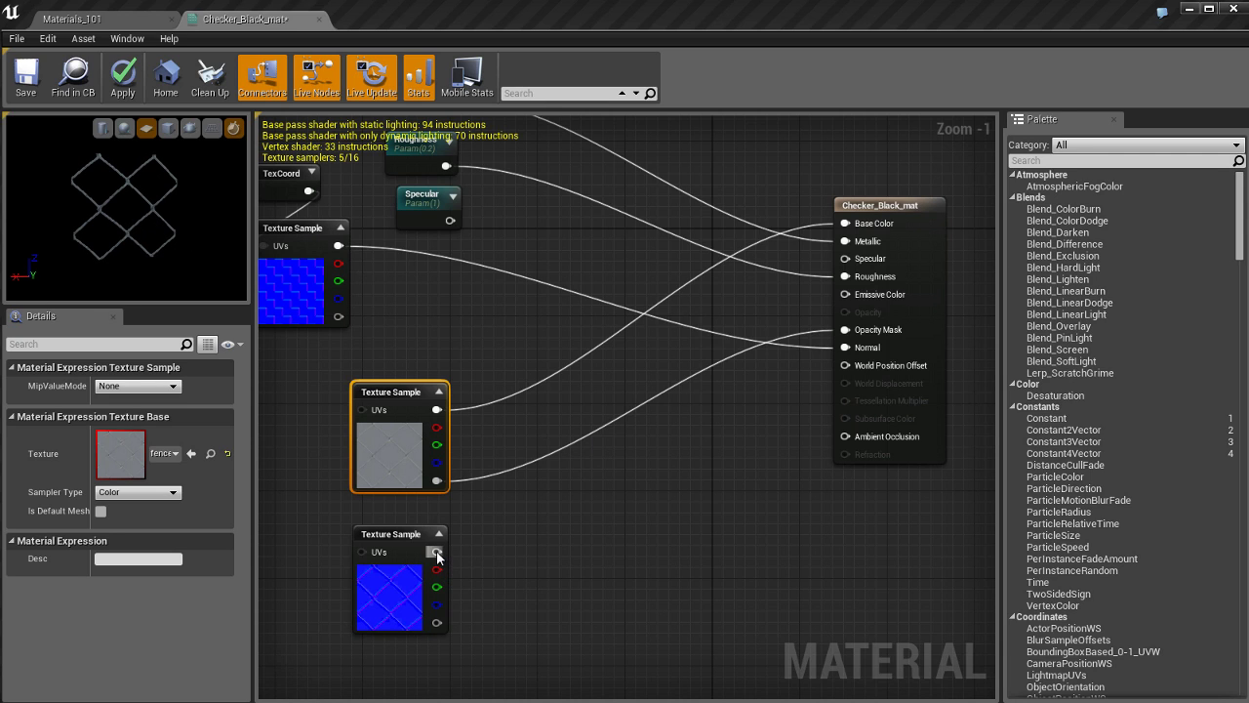
pyautogui.moveTo(436, 551); pyautogui.dragTo(868, 349)
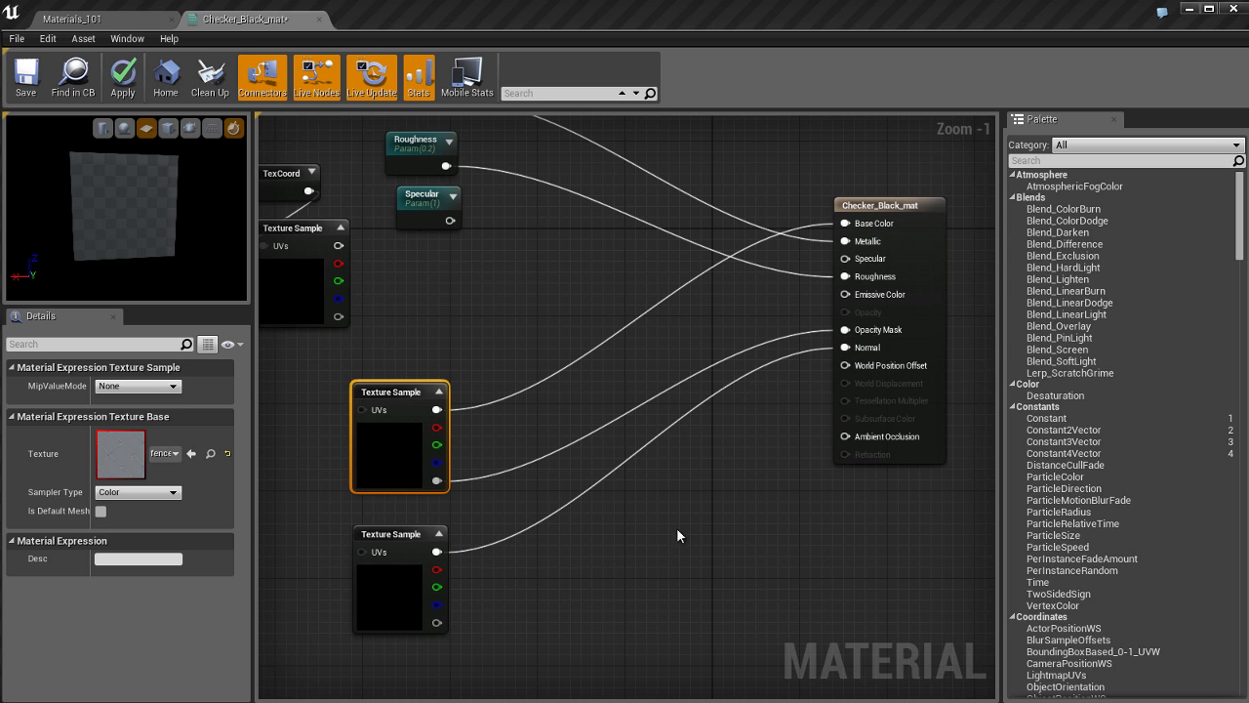
# Step: Duplicate the TexCoord node, connect the copy to the UVs of both fence Texture Samples, and apply the material
pyautogui.moveTo(550, 595); pyautogui.dragTo(706, 602, button='right')
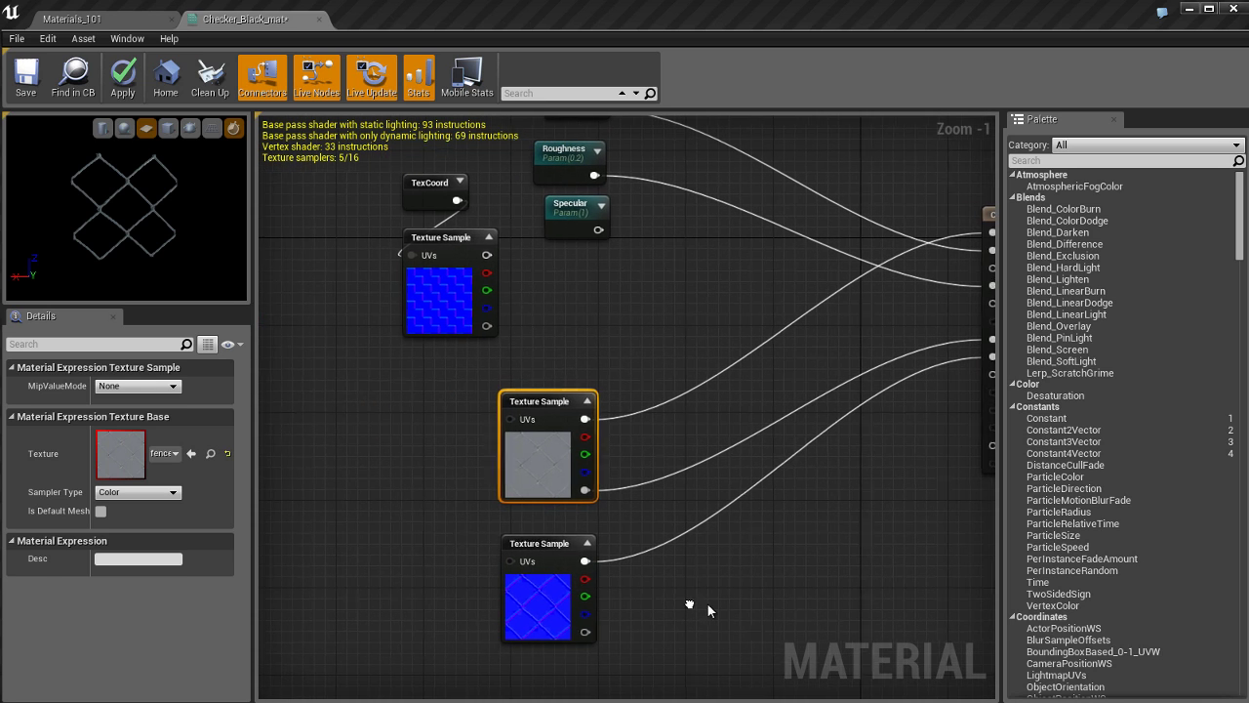
pyautogui.click(448, 500)
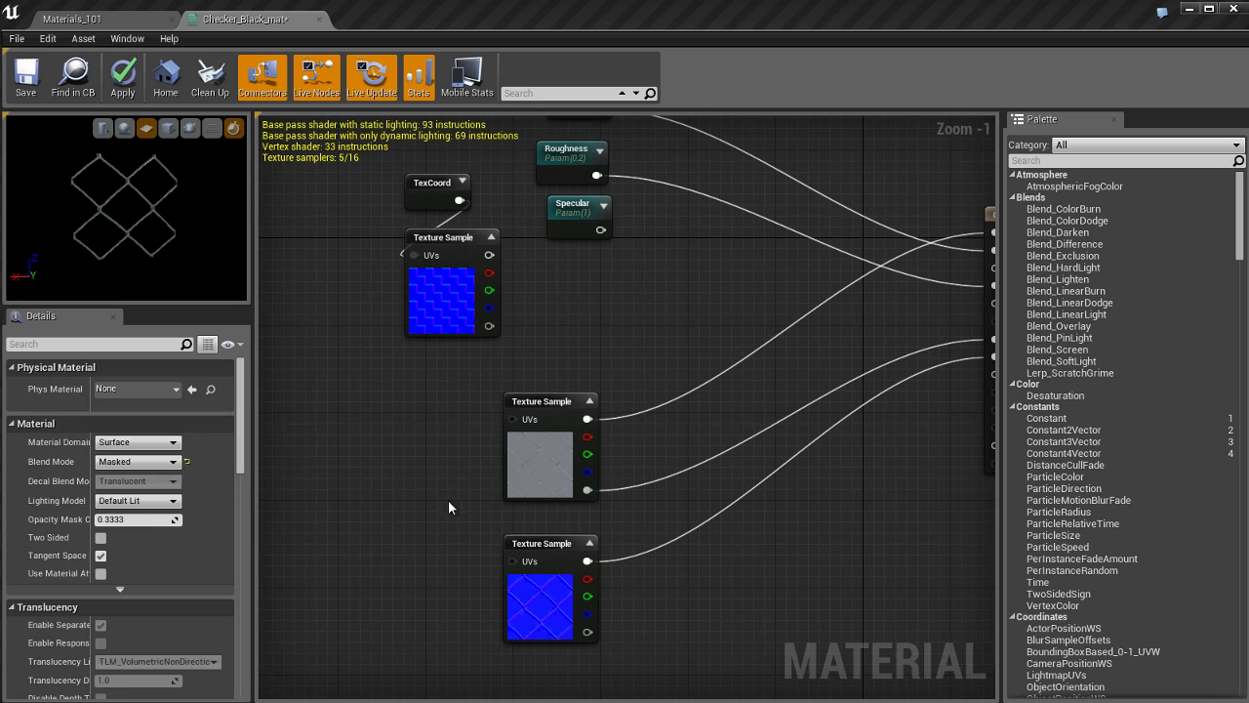
pyautogui.click(430, 190)
pyautogui.hotkey('ctrl', 'w')
pyautogui.moveTo(492, 226); pyautogui.dragTo(512, 415)
pyautogui.moveTo(426, 473); pyautogui.dragTo(522, 560)
pyautogui.moveTo(844, 584); pyautogui.dragTo(712, 590, button='right')
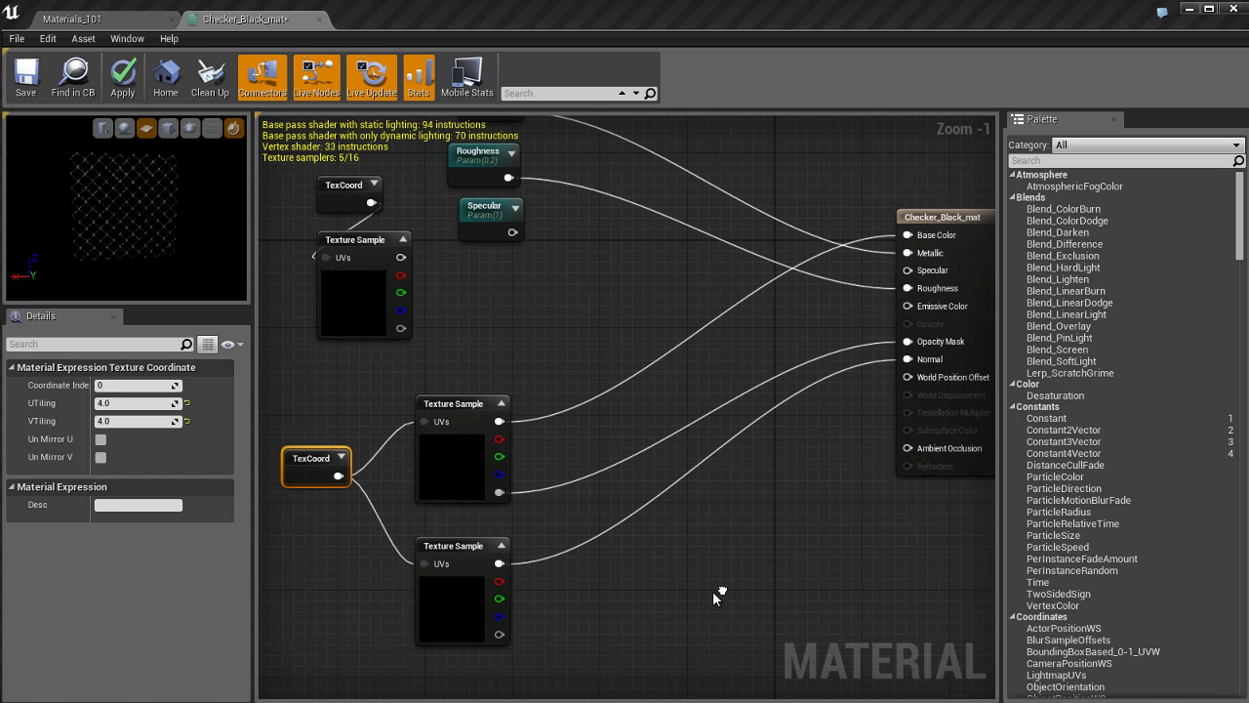
pyautogui.moveTo(101, 216); pyautogui.dragTo(115, 214)
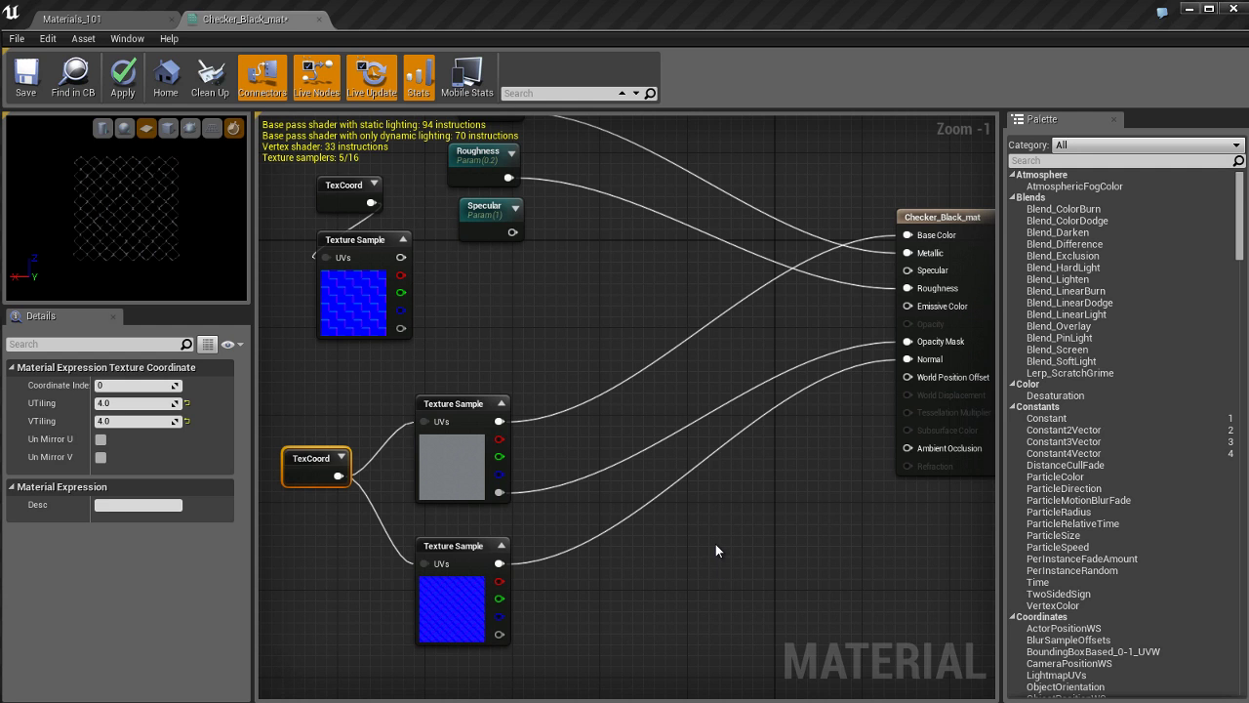
pyautogui.press('Return')
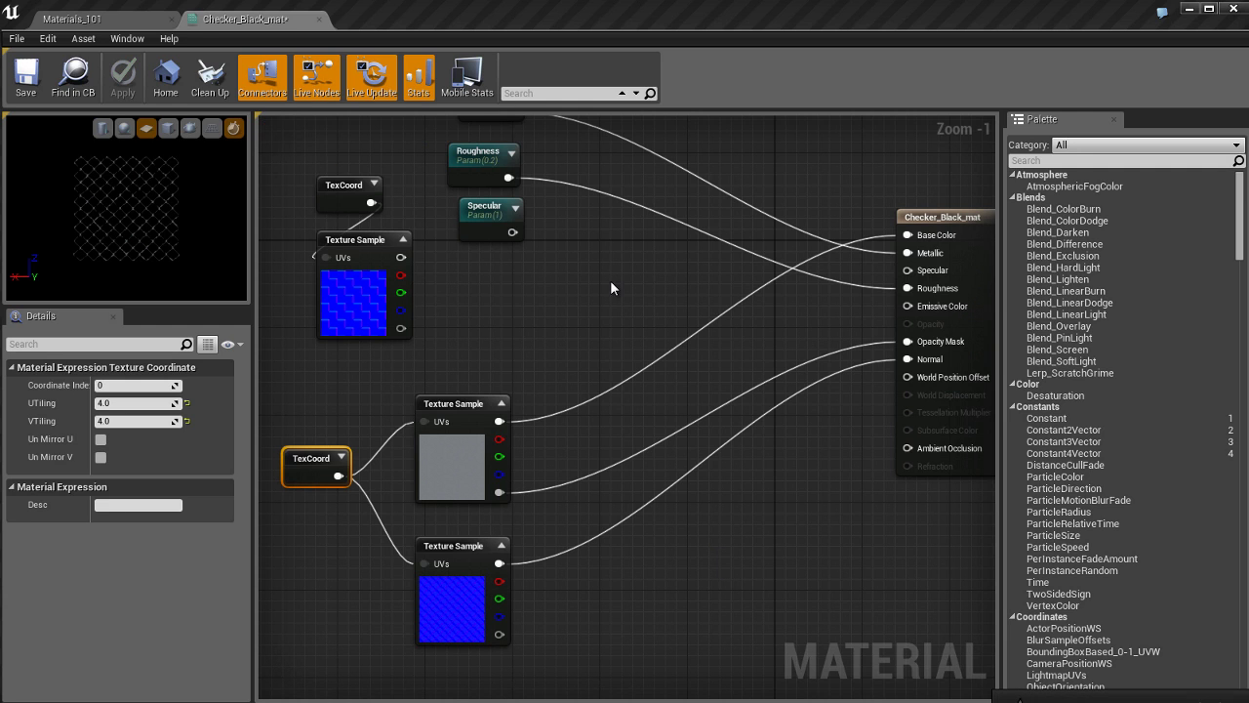
# Step: Inspect the masked fence material on the sphere in the Materials_101 level from several angles and distances
pyautogui.click(121, 19)
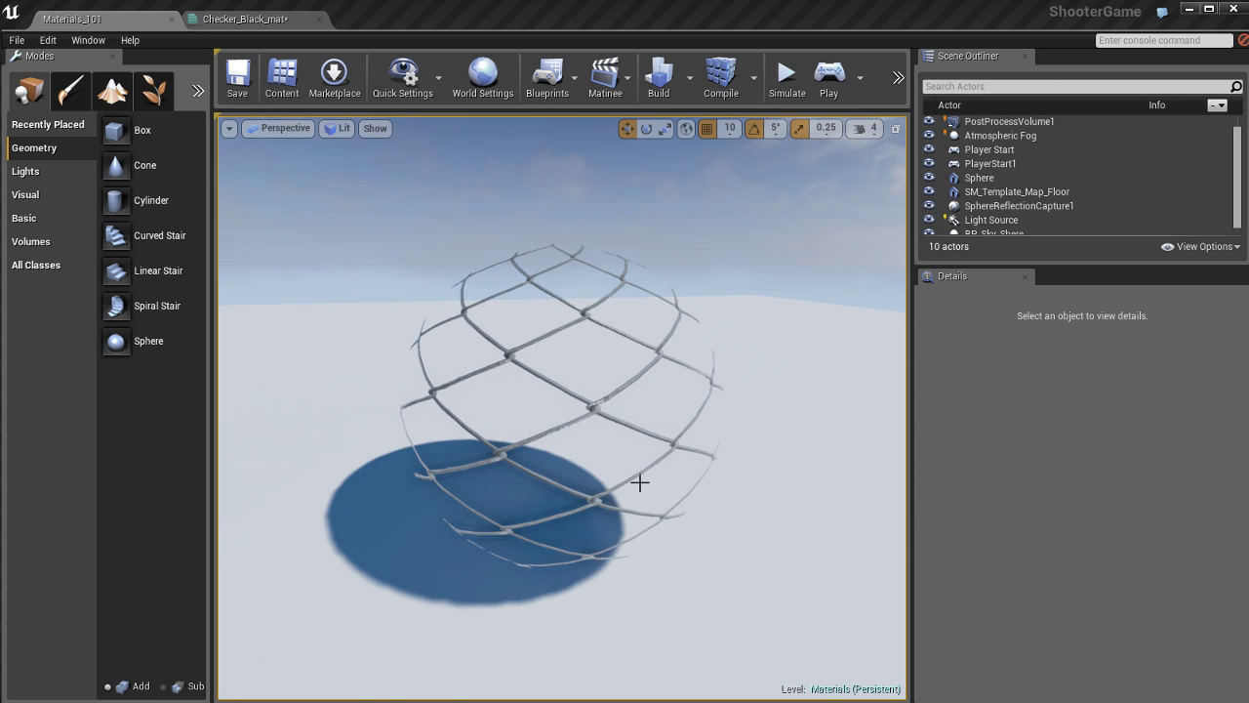
pyautogui.moveTo(624, 399)
pyautogui.keyDown('alt'); pyautogui.mouseDown()
pyautogui.moveTo(622, 454)
pyautogui.moveTo(573, 363)
pyautogui.moveTo(607, 367)
pyautogui.moveTo(619, 407)
pyautogui.moveTo(632, 388)
pyautogui.moveTo(640, 414)
pyautogui.mouseUp(); pyautogui.keyUp('alt')
pyautogui.scroll(-3, 635, 417)
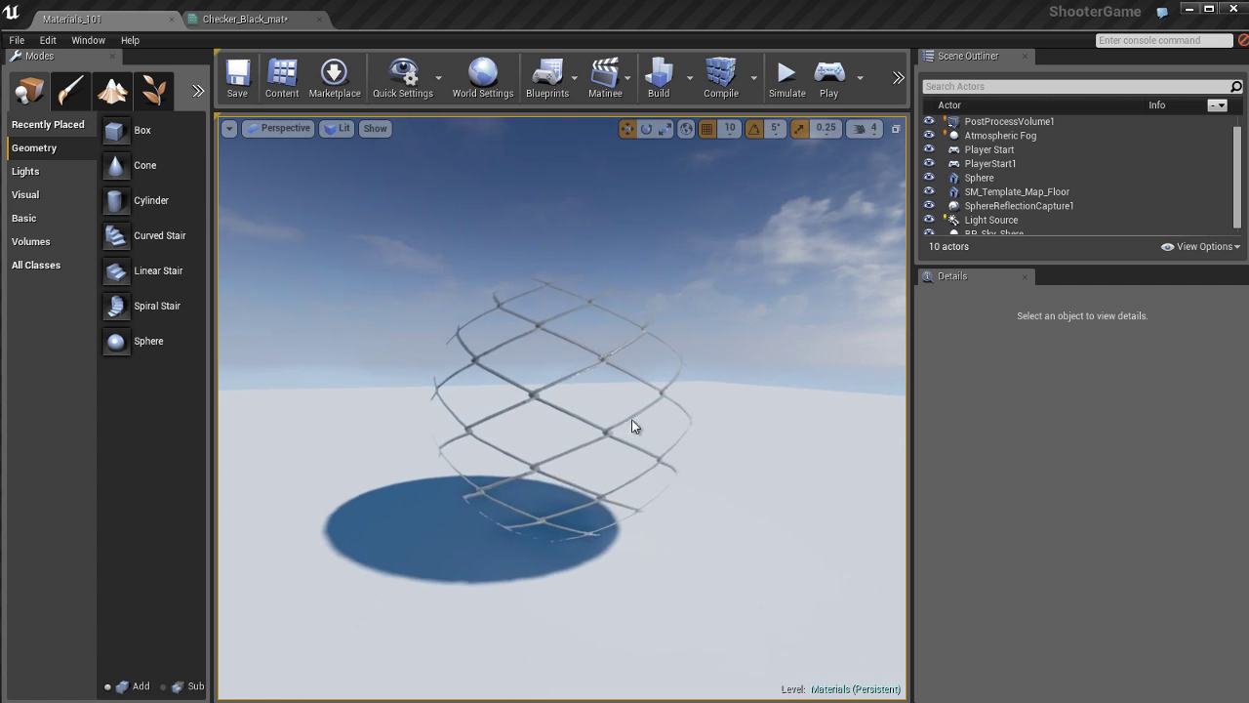
pyautogui.scroll(10, 647, 419)
pyautogui.scroll(-5, 650, 425)
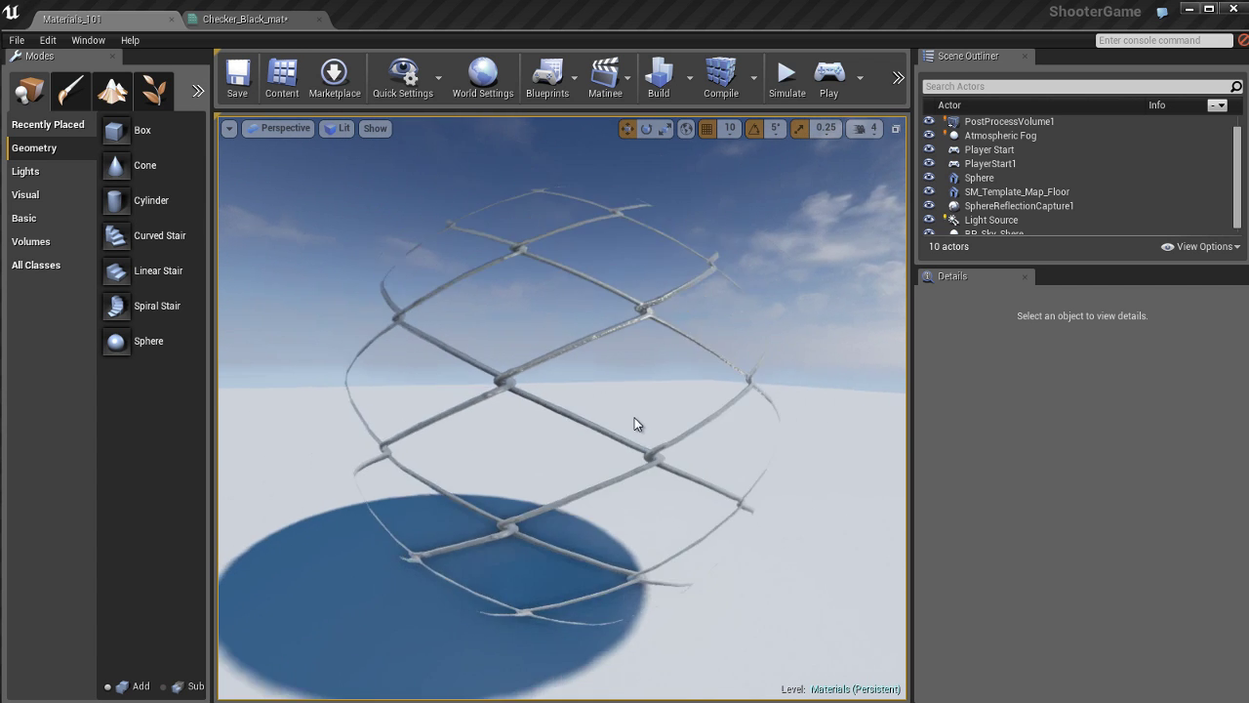
pyautogui.moveTo(641, 430)
pyautogui.keyDown('alt'); pyautogui.mouseDown()
pyautogui.moveTo(637, 397)
pyautogui.moveTo(627, 428)
pyautogui.mouseUp(); pyautogui.keyUp('alt')
# Step: Reposition the Checker_Black_mat output node closer to the texture nodes and enable Two Sided for the material
pyautogui.click(244, 19)
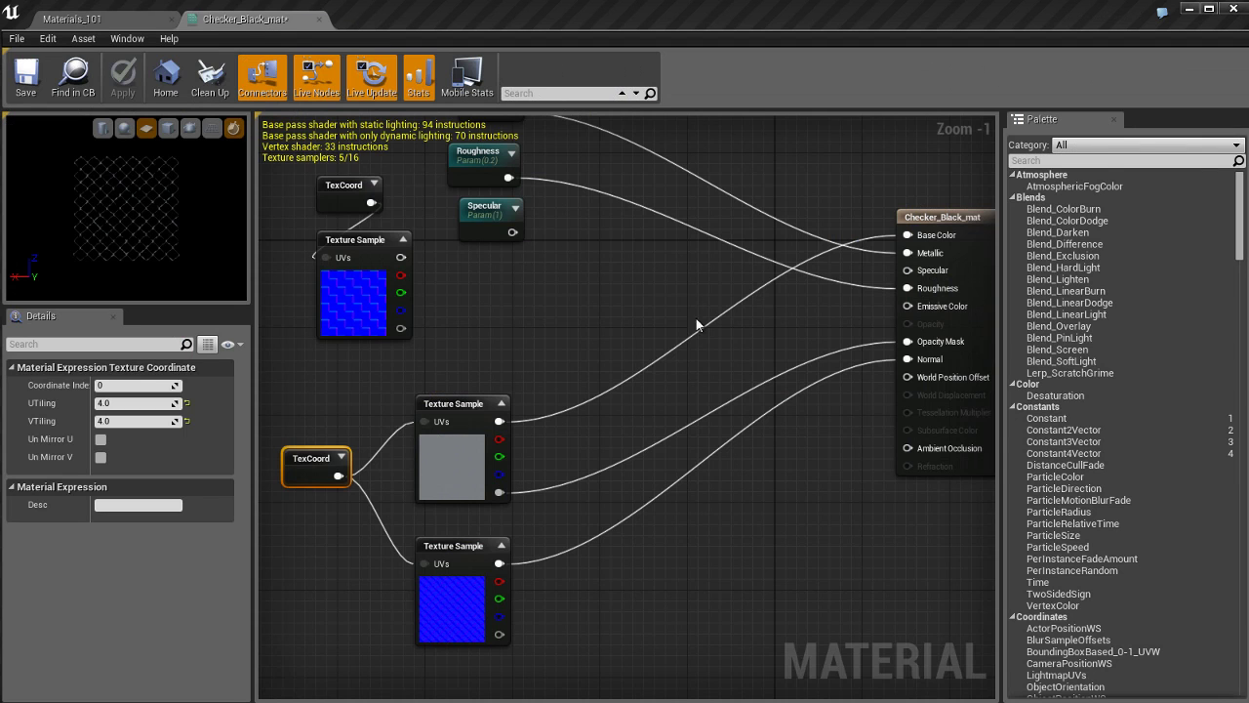
pyautogui.click(624, 297)
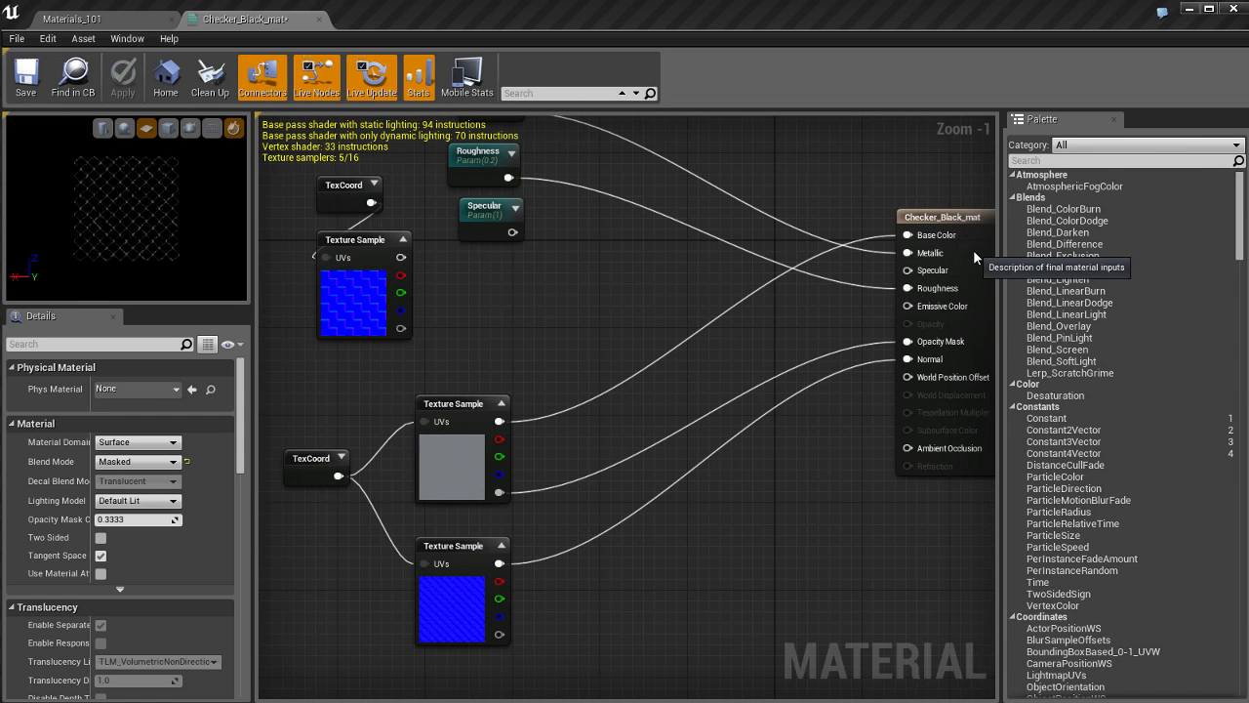
pyautogui.moveTo(973, 249); pyautogui.dragTo(859, 268)
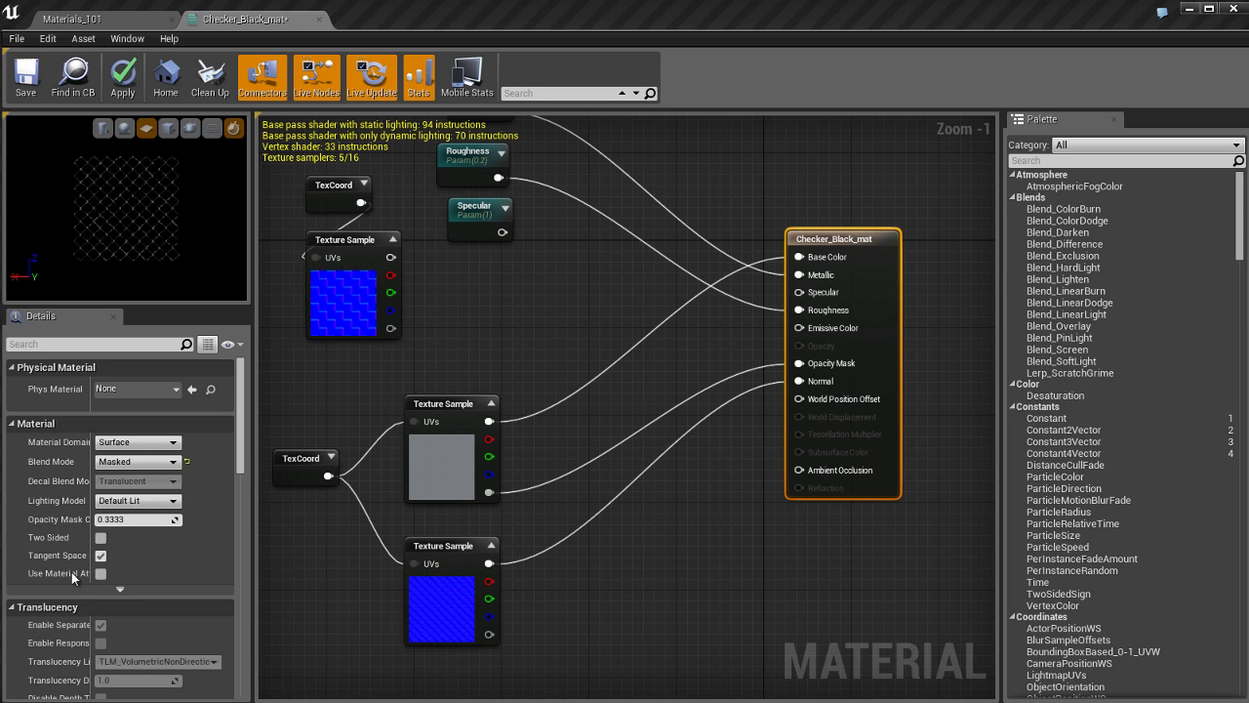
pyautogui.click(101, 537)
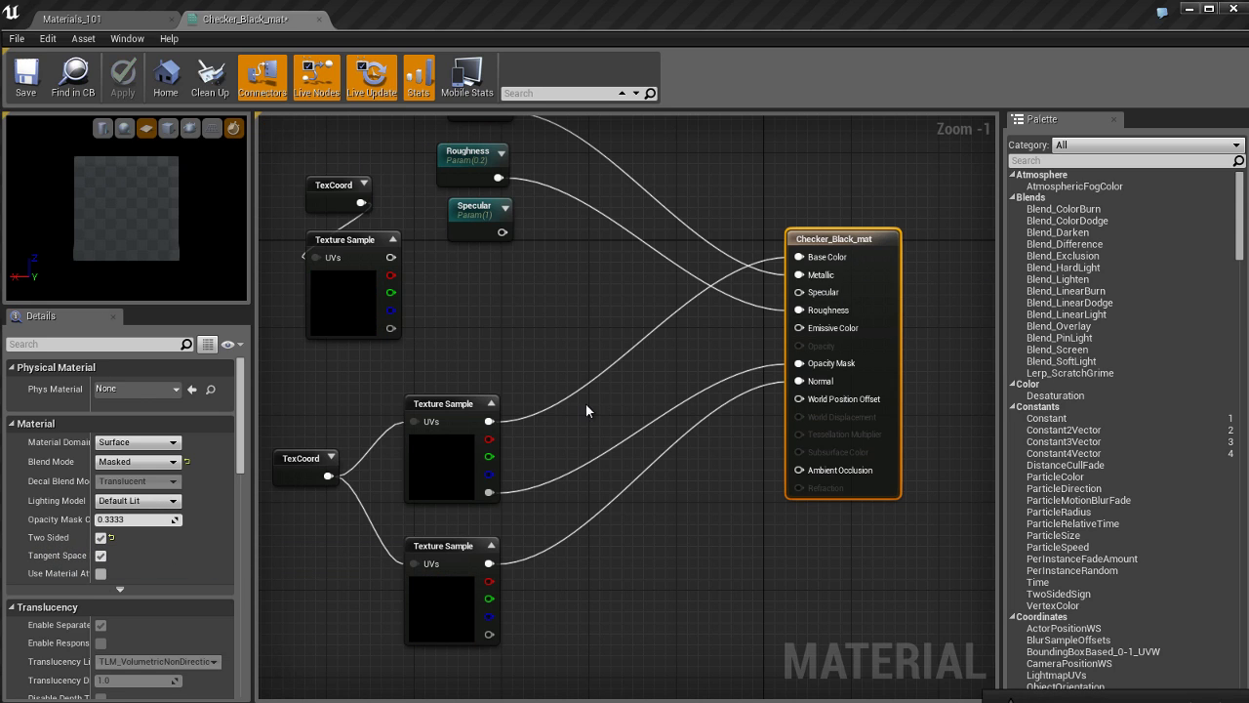
# Step: Examine the two-sided fence material on the level's sphere, looking at both its outer and inner faces
pyautogui.click(98, 19)
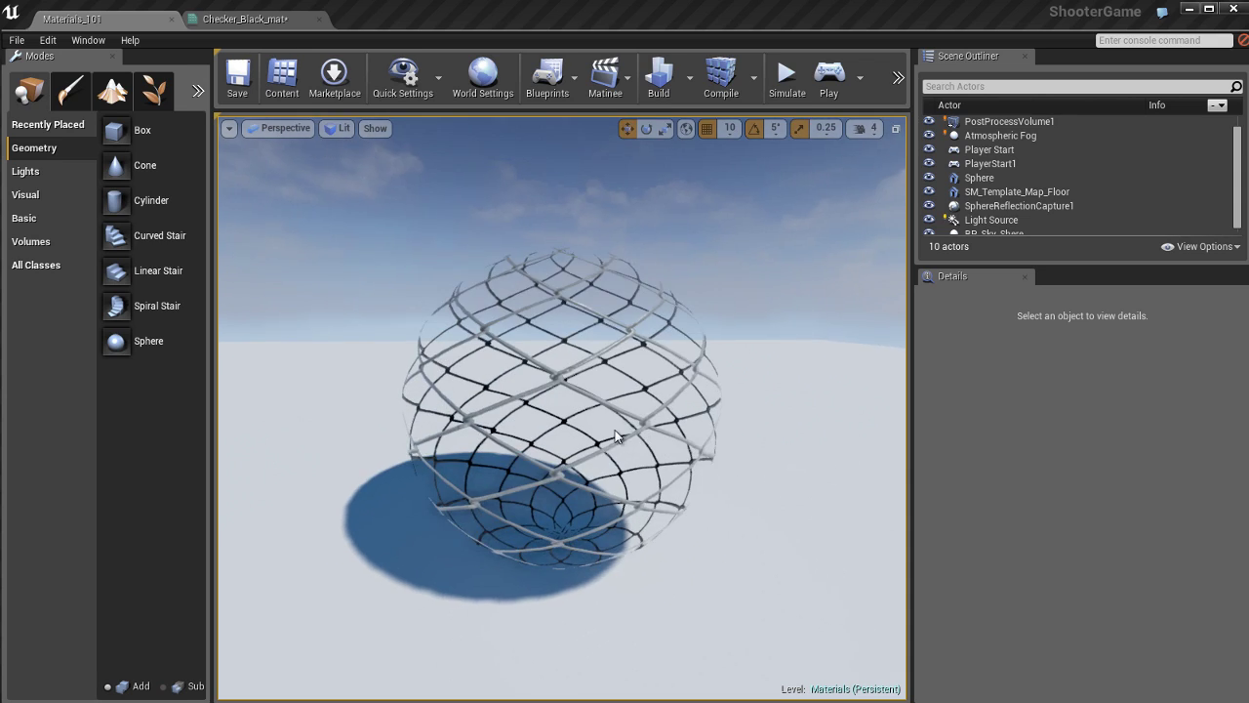
pyautogui.scroll(4, 624, 430)
pyautogui.scroll(-1, 628, 431)
pyautogui.keyDown('alt'); pyautogui.moveTo(630, 430); pyautogui.dragTo(583, 441); pyautogui.keyUp('alt')
pyautogui.scroll(-4, 596, 424)
pyautogui.scroll(2, 591, 424)
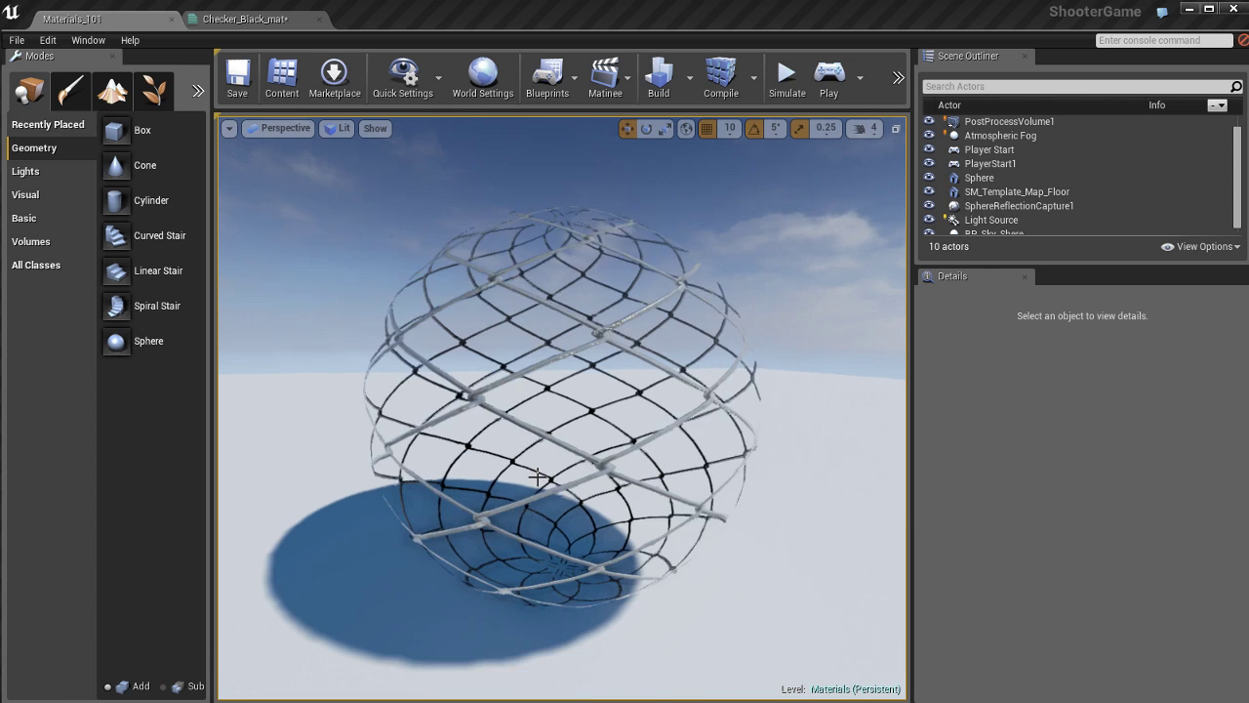
# Step: Set UTiling and VTiling of the TexCoord node feeding the fence textures to 16 and apply the material
pyautogui.keyDown('alt'); pyautogui.moveTo(539, 477); pyautogui.dragTo(553, 485); pyautogui.keyUp('alt')
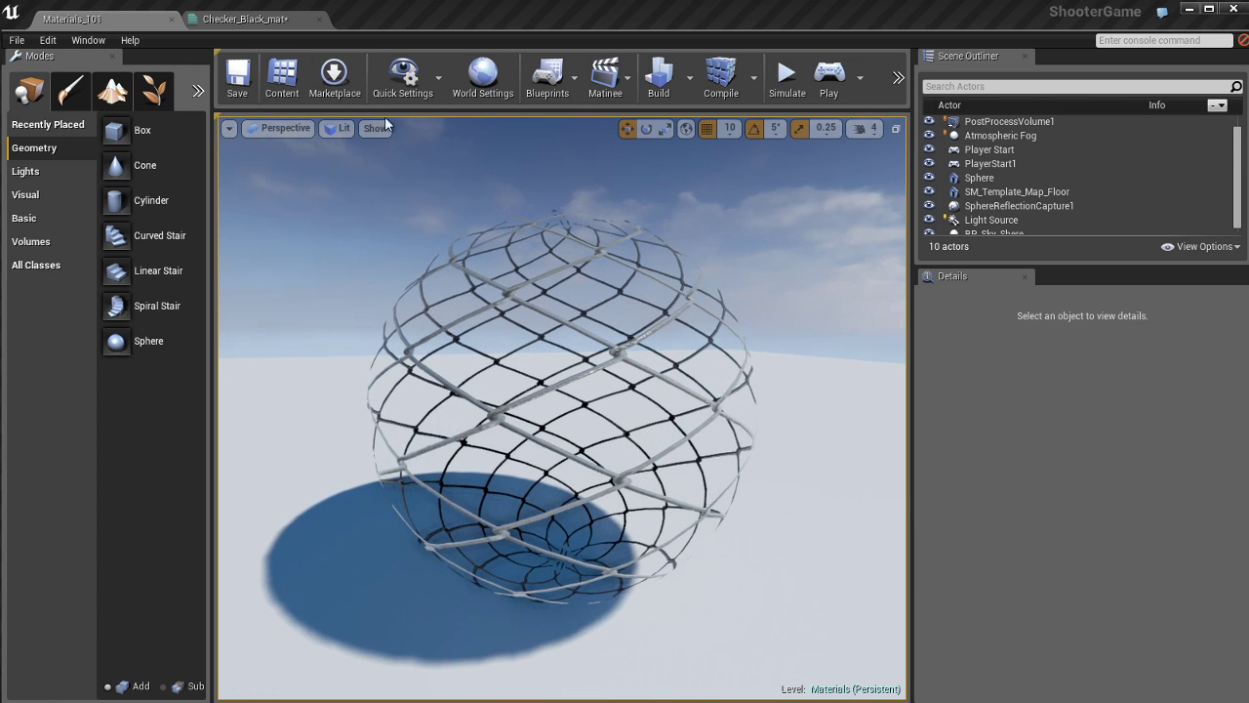
pyautogui.click(256, 20)
pyautogui.click(302, 463)
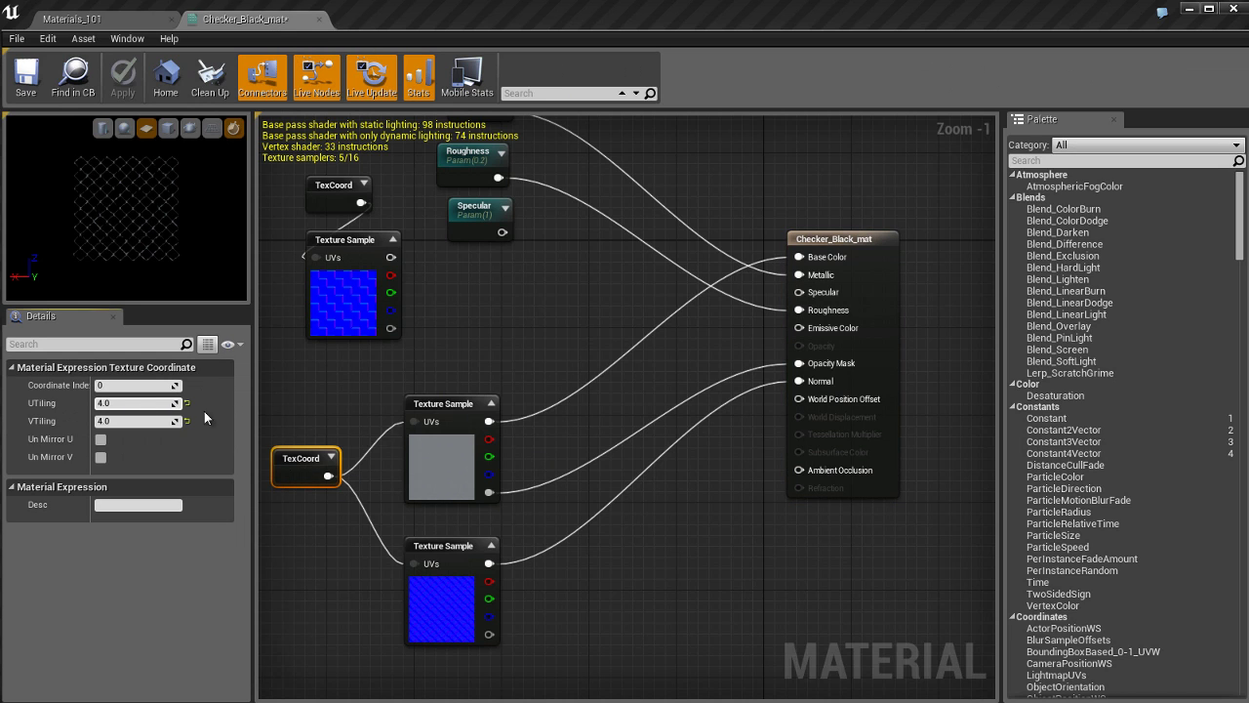
pyautogui.write('16')
pyautogui.press('Tab')
pyautogui.write('16')
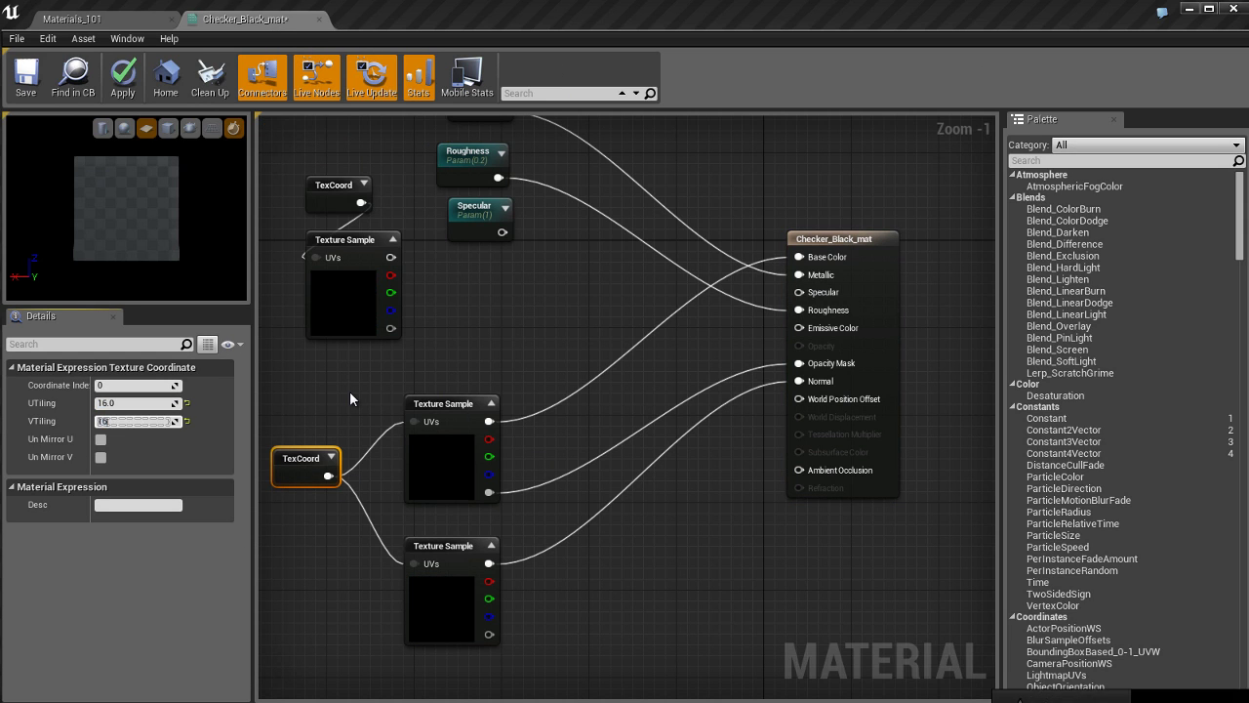
pyautogui.press('Return')
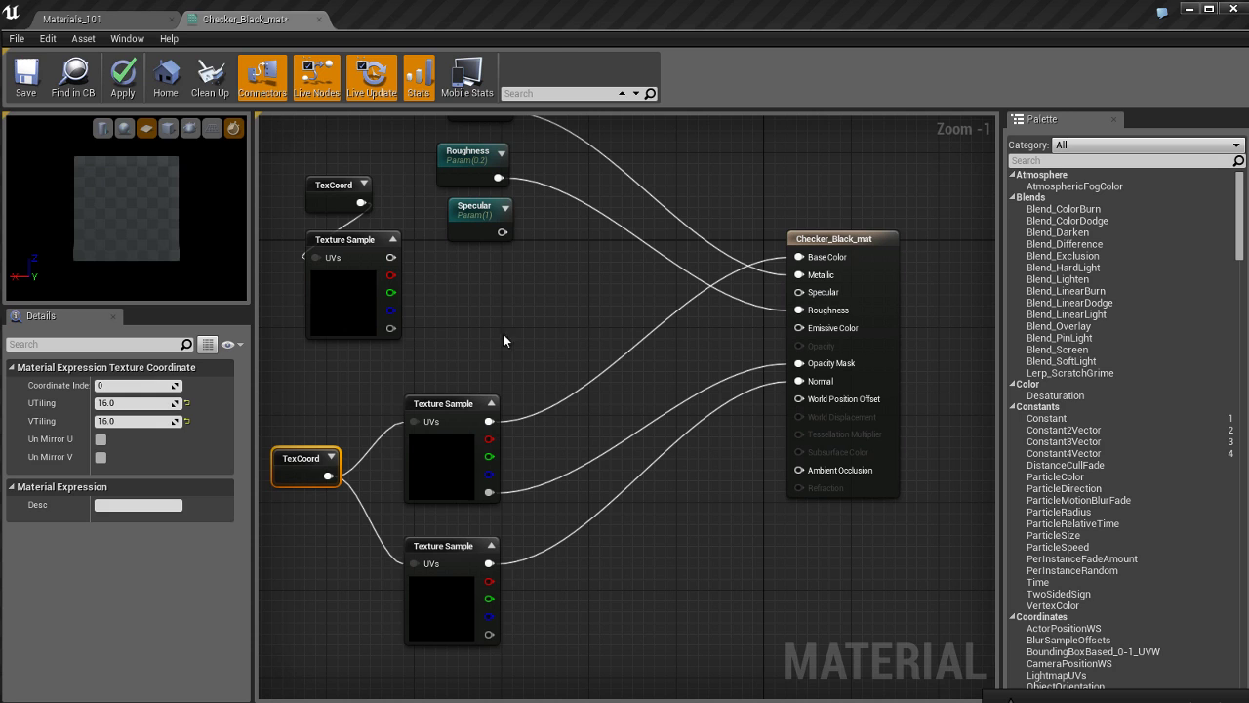
pyautogui.click(122, 78)
# Step: Inspect the more densely tiled fence material on the sphere in the Materials_101 level from near and far
pyautogui.click(72, 19)
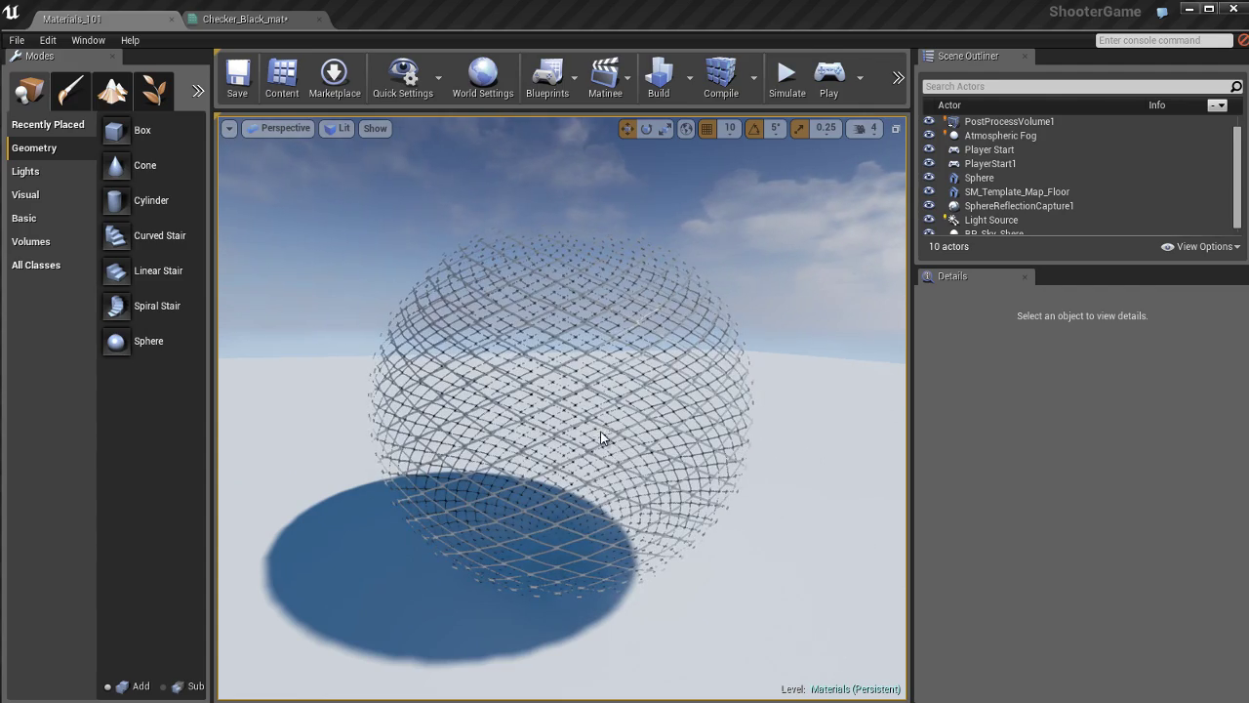
pyautogui.scroll(-1, 588, 436)
pyautogui.scroll(4, 588, 436)
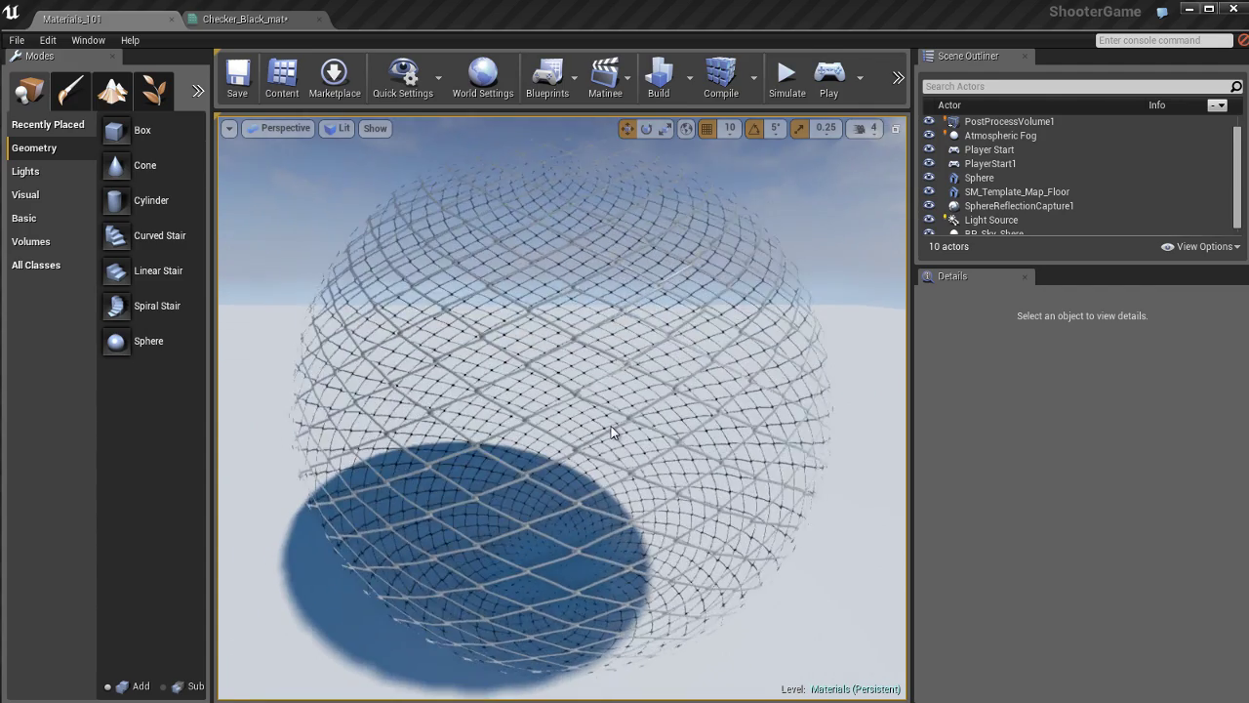
pyautogui.moveTo(611, 426)
pyautogui.keyDown('alt'); pyautogui.mouseDown()
pyautogui.moveTo(617, 408)
pyautogui.moveTo(622, 423)
pyautogui.moveTo(606, 425)
pyautogui.mouseUp(); pyautogui.keyUp('alt')
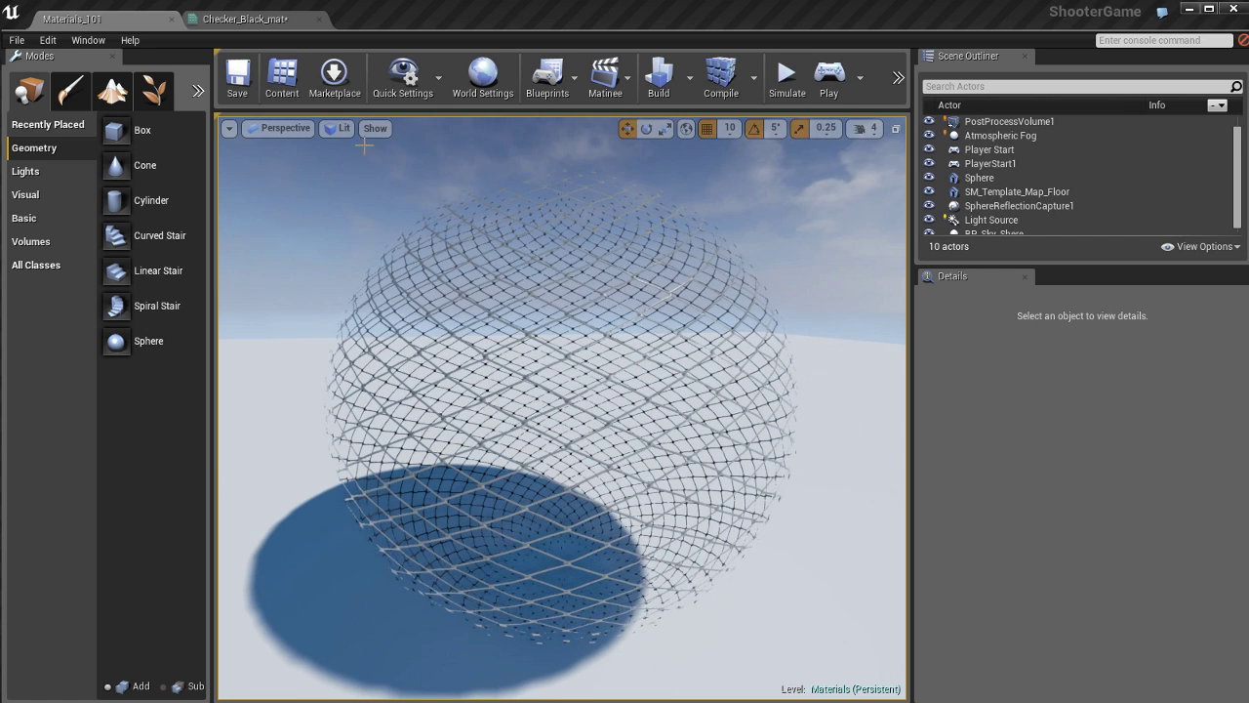
# Step: Delete the two fence Texture Samples and their TexCoord node from the Checker_Black_mat graph
pyautogui.click(266, 19)
pyautogui.click(516, 352)
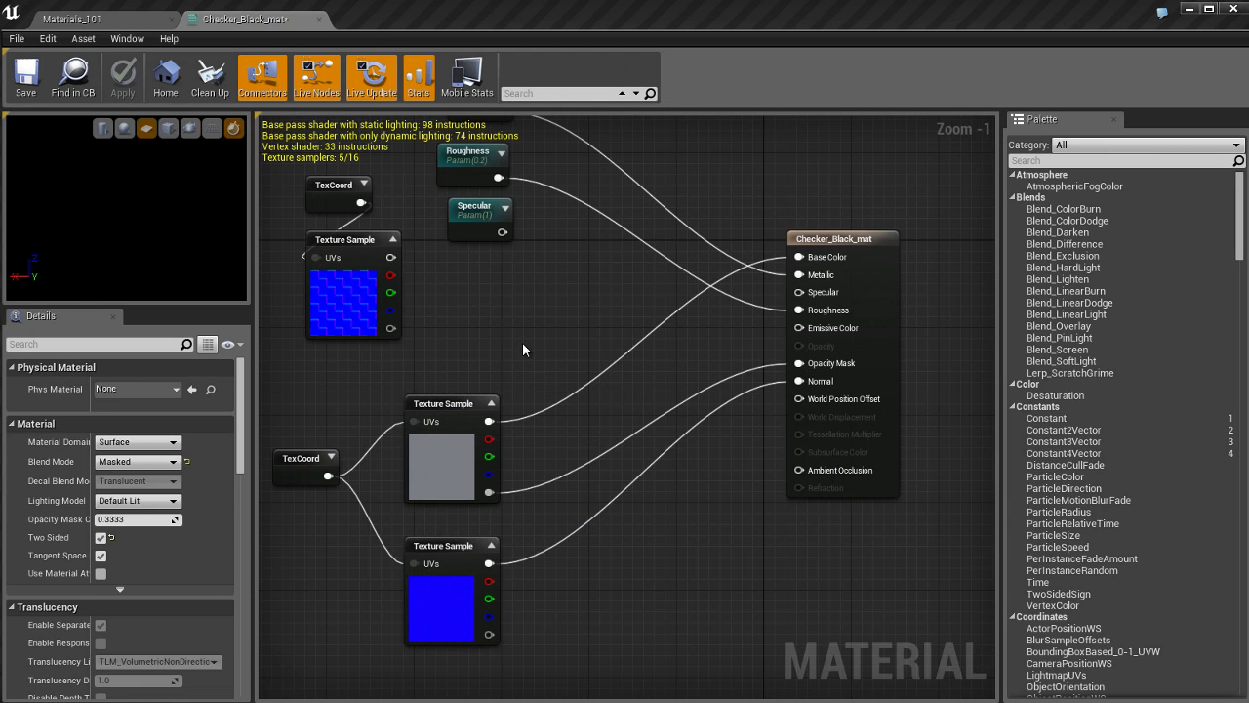
pyautogui.moveTo(523, 344); pyautogui.dragTo(556, 342, button='right')
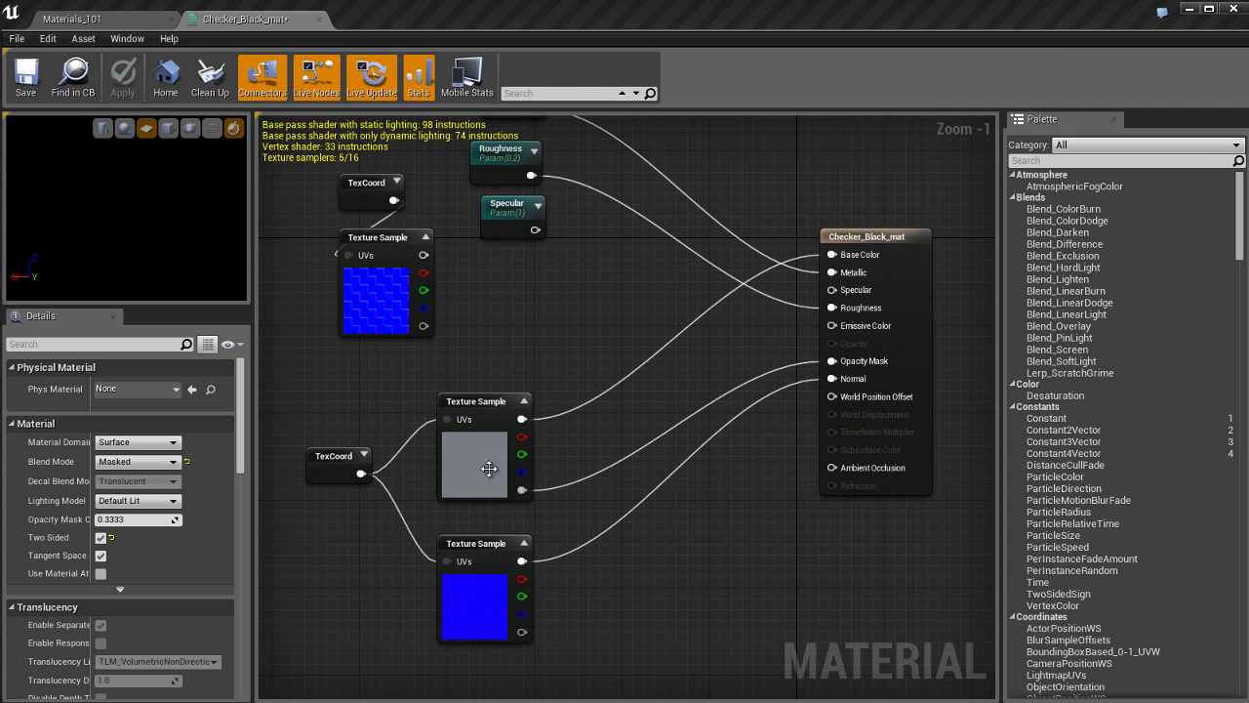
pyautogui.moveTo(335, 387); pyautogui.dragTo(670, 583)
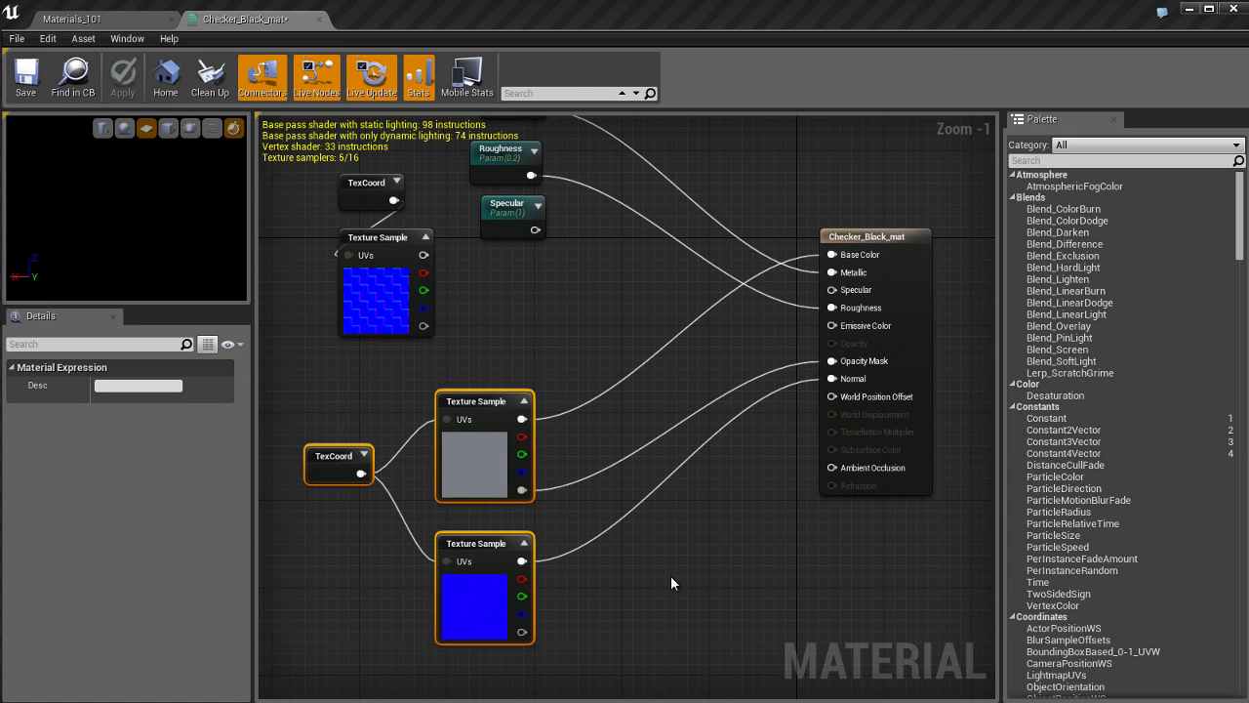
pyautogui.press('Delete')
pyautogui.moveTo(673, 371); pyautogui.dragTo(661, 416, button='right')
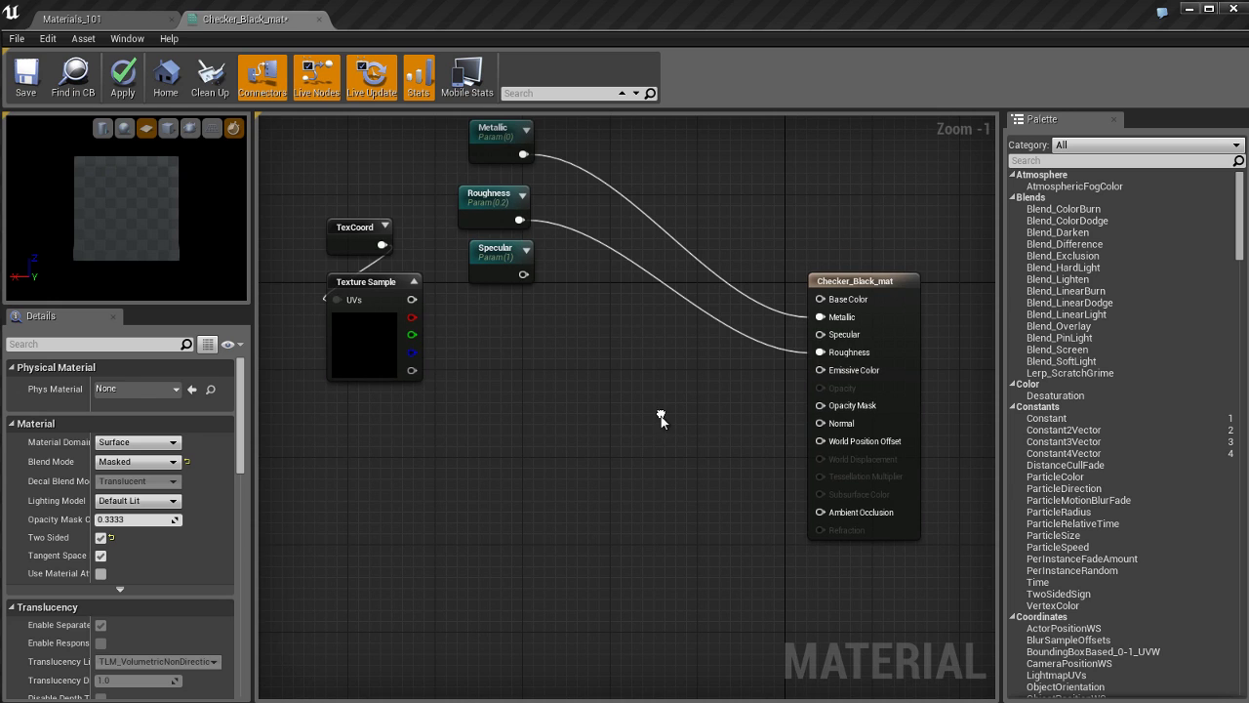
# Step: Connect the remaining normal map Texture Sample to Normal and the checker Texture Sample to Base Color
pyautogui.rightClick(418, 327)
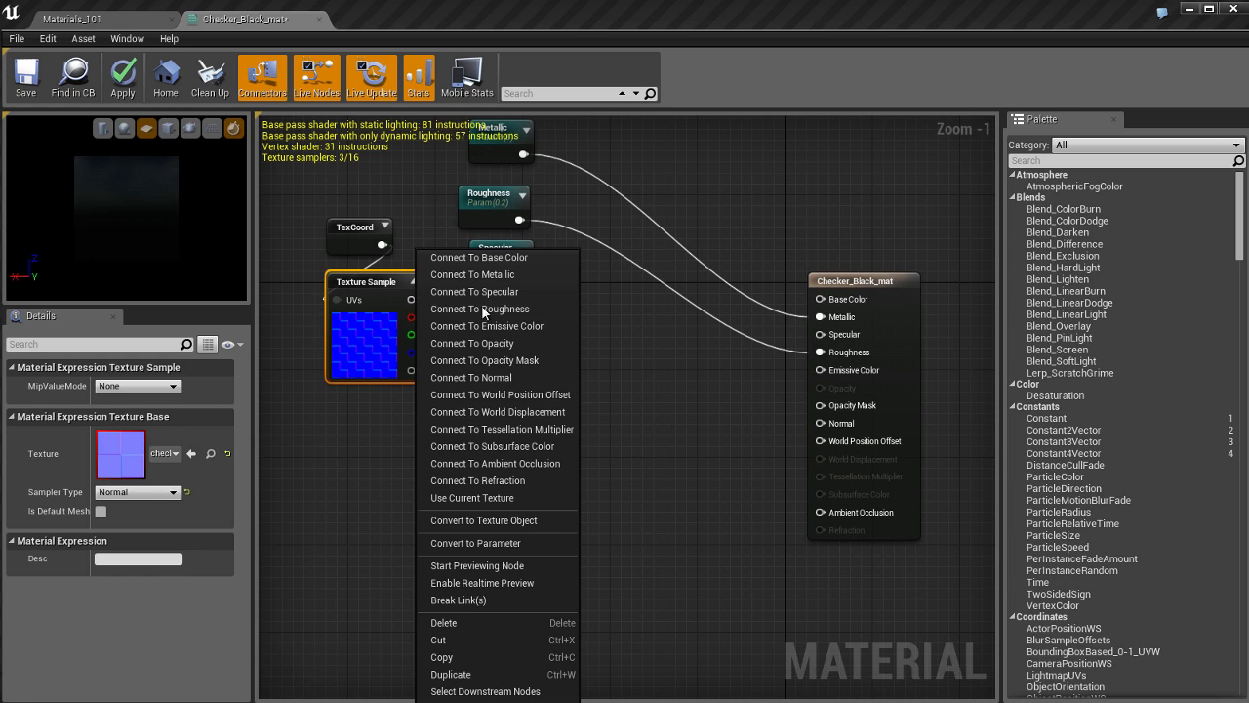
pyautogui.click(471, 378)
pyautogui.moveTo(582, 385); pyautogui.dragTo(572, 531, button='right')
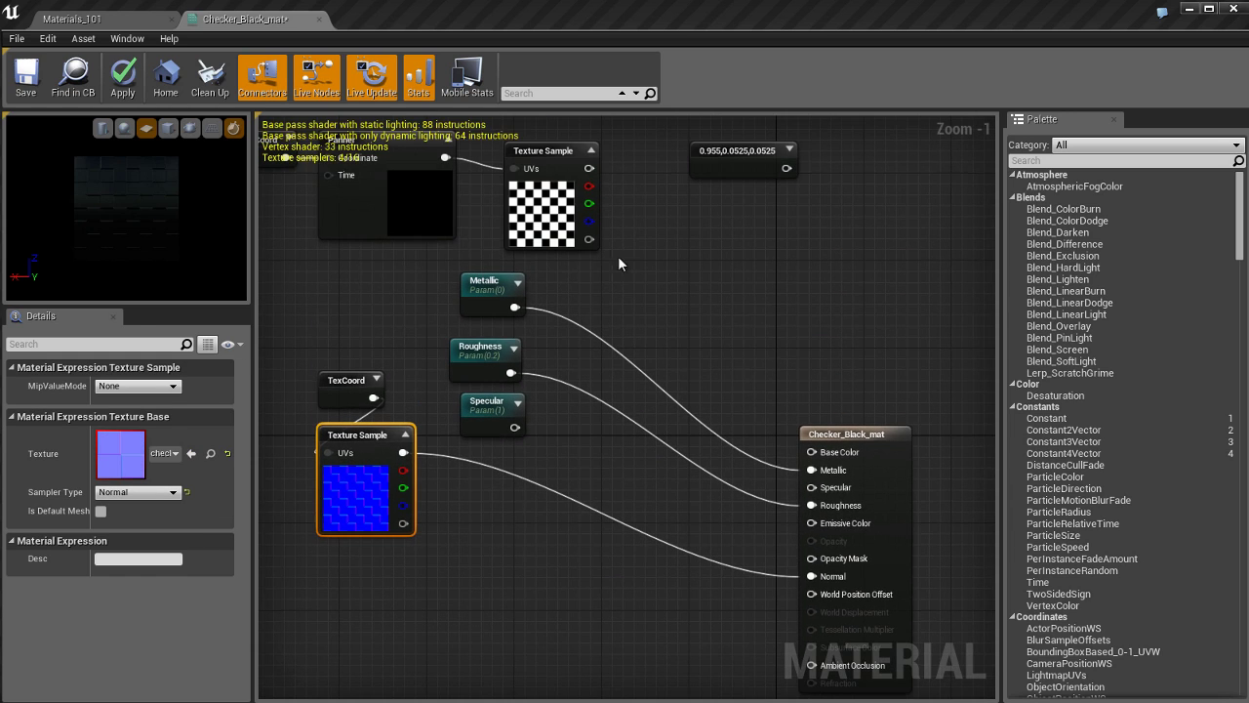
pyautogui.rightClick(595, 168)
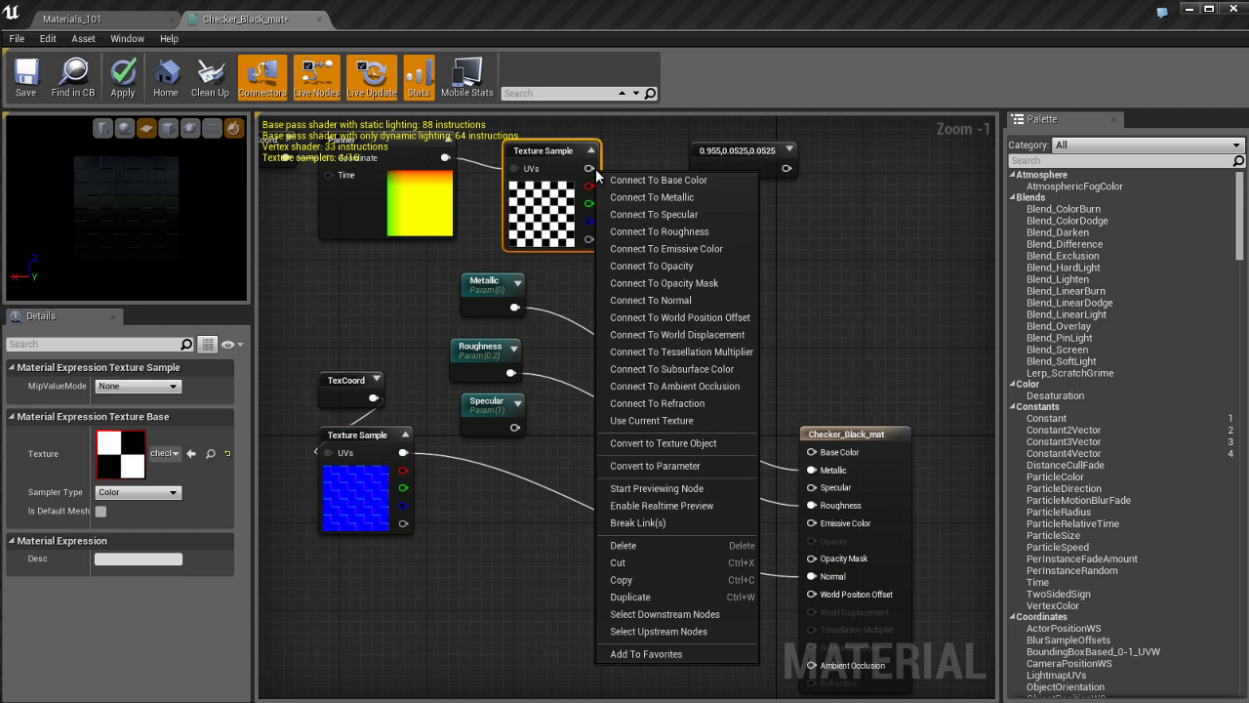
pyautogui.click(650, 180)
pyautogui.moveTo(589, 581); pyautogui.dragTo(598, 467, button='right')
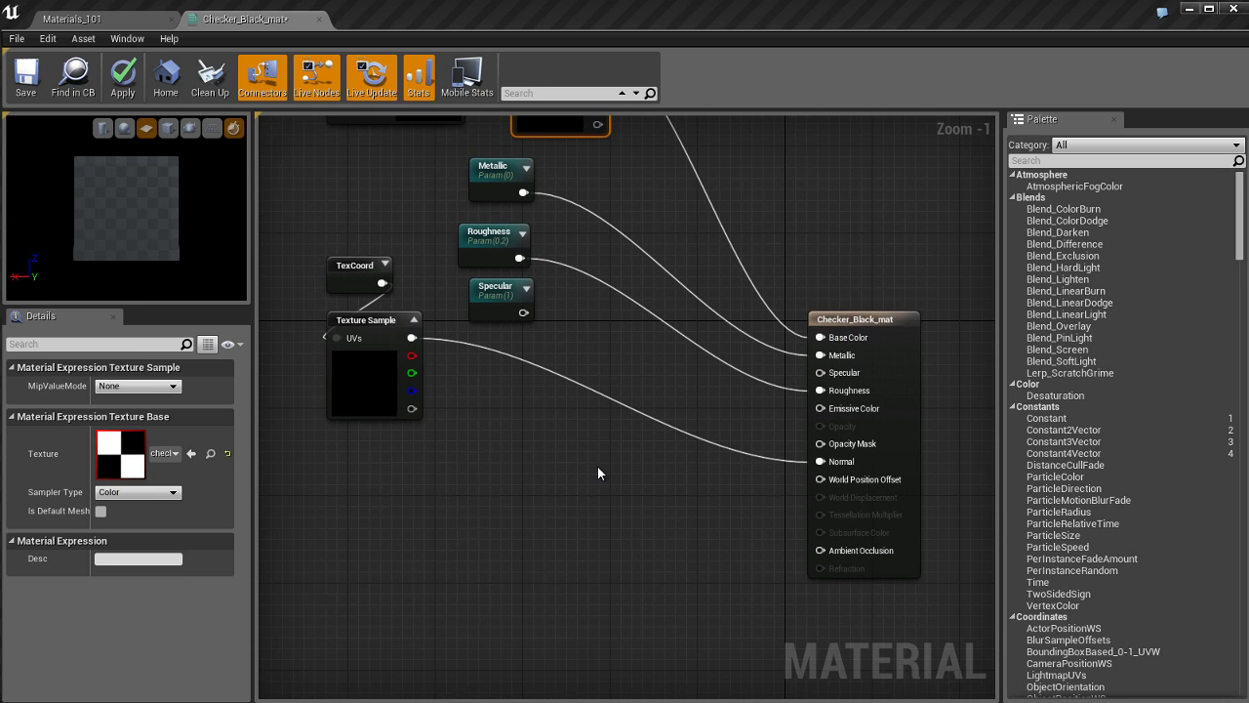
# Step: Switch the material preview to a sphere and apply the checker material to view it on the level's sphere
pyautogui.click(124, 128)
pyautogui.press('Return')
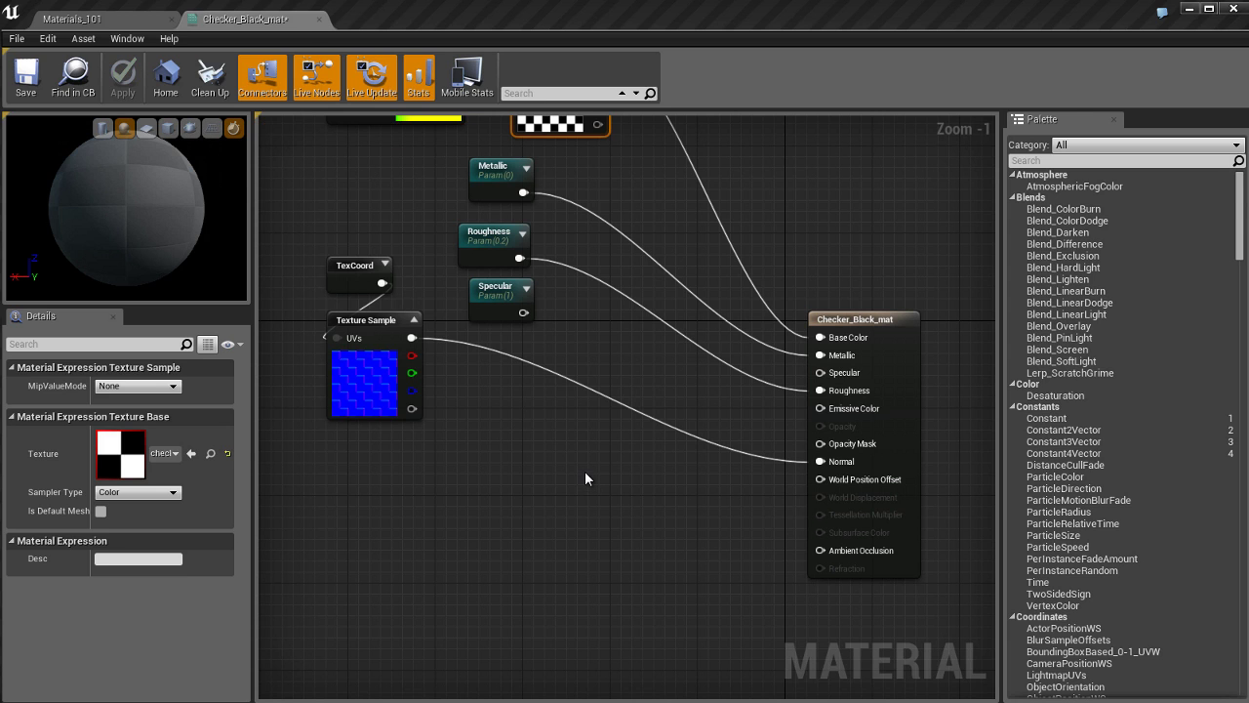
pyautogui.click(112, 24)
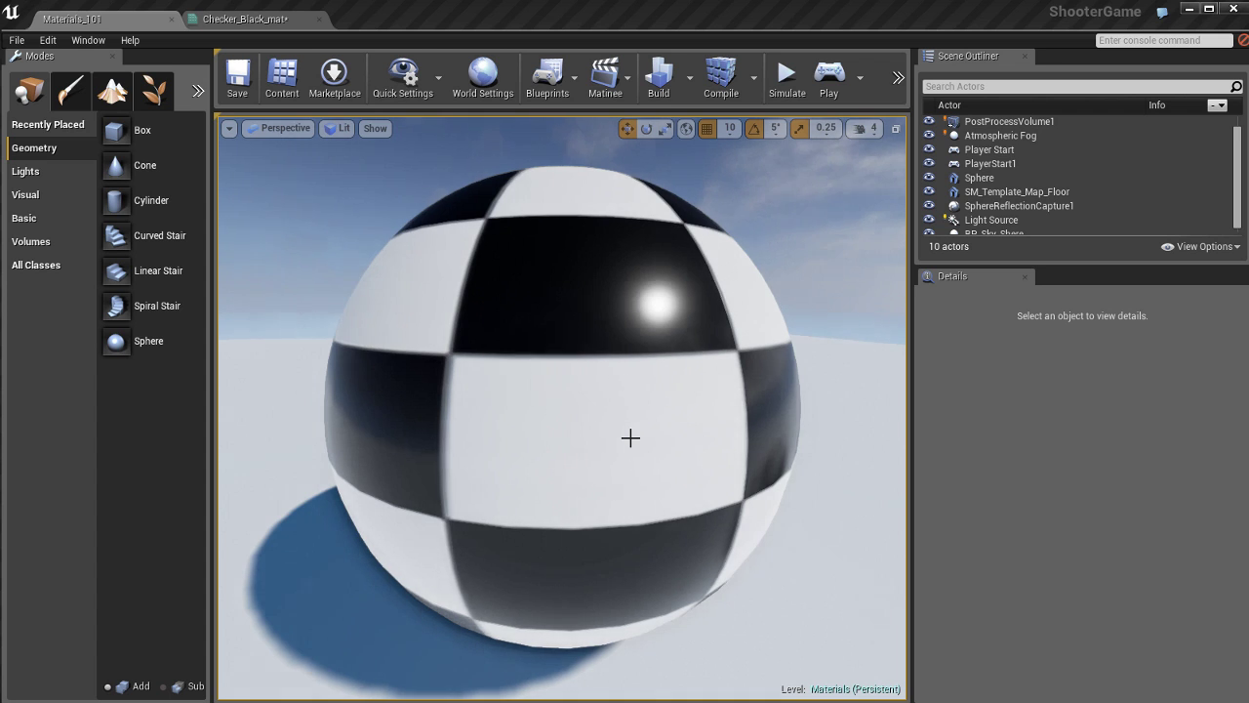
pyautogui.scroll(-4, 624, 439)
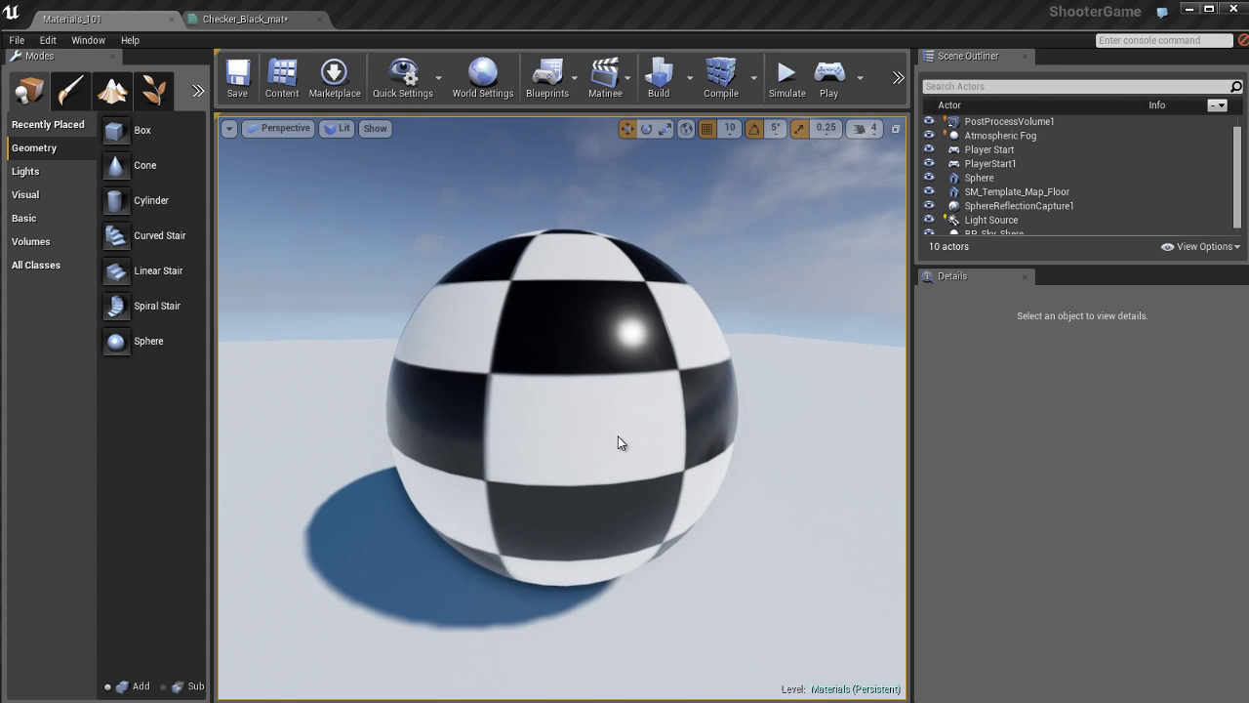
# Step: Save Checker_Black_mat and deselect its nodes to show the material's general properties
pyautogui.click(256, 20)
pyautogui.hotkey('ctrl', 's')
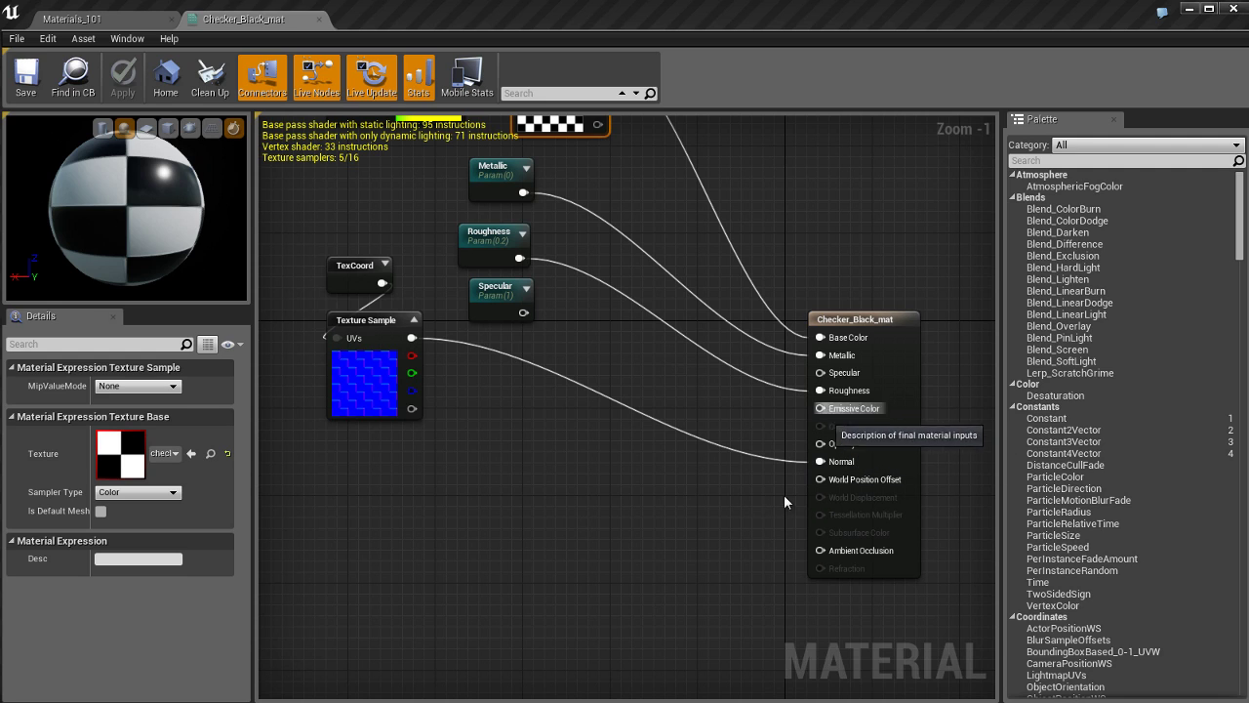
pyautogui.click(464, 498)
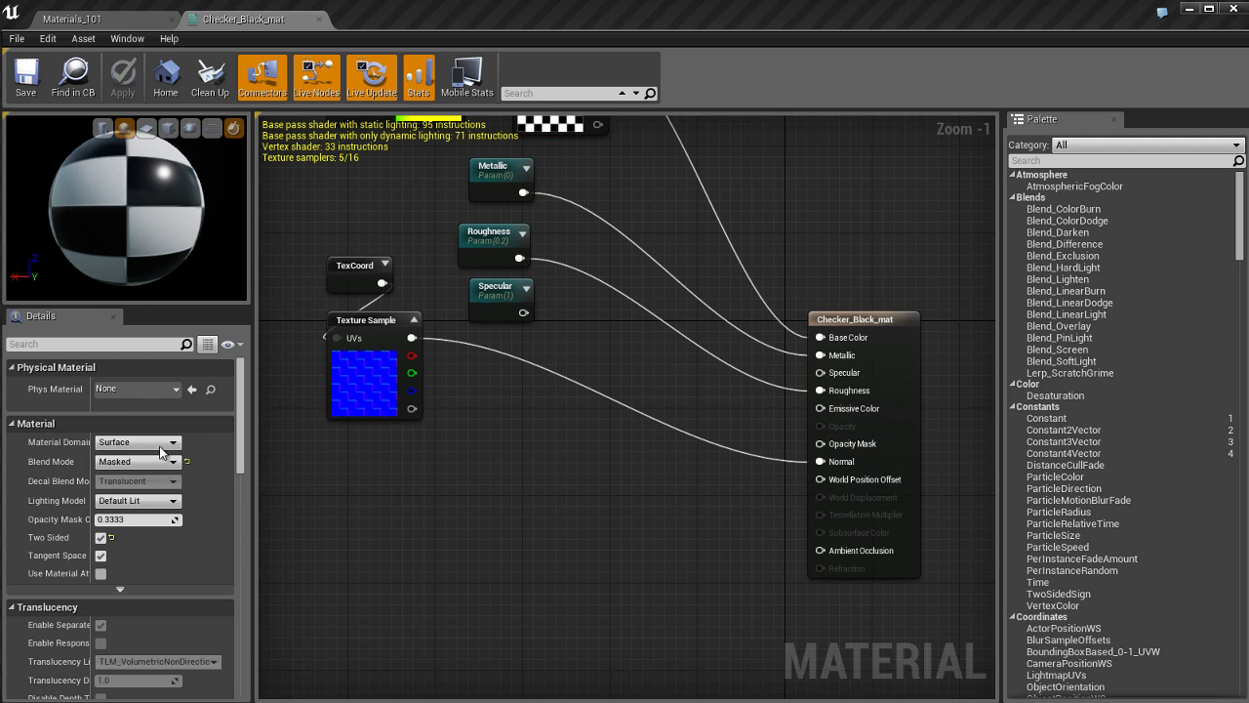